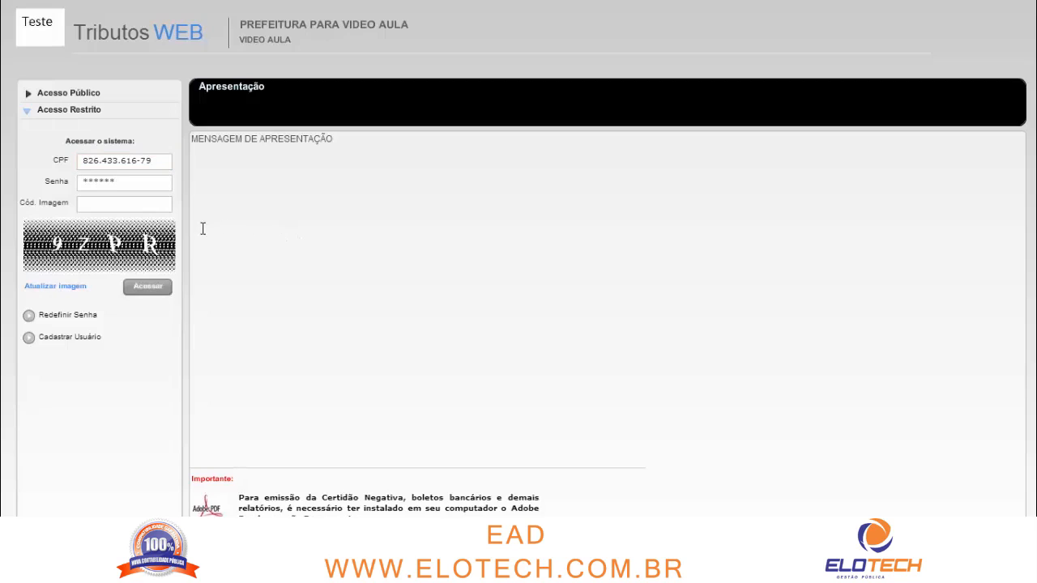
Enter the image verification code in Cód. Imagem and log into Acesso Restrito
click(150, 202)
text(9zpr)
click(150, 286)
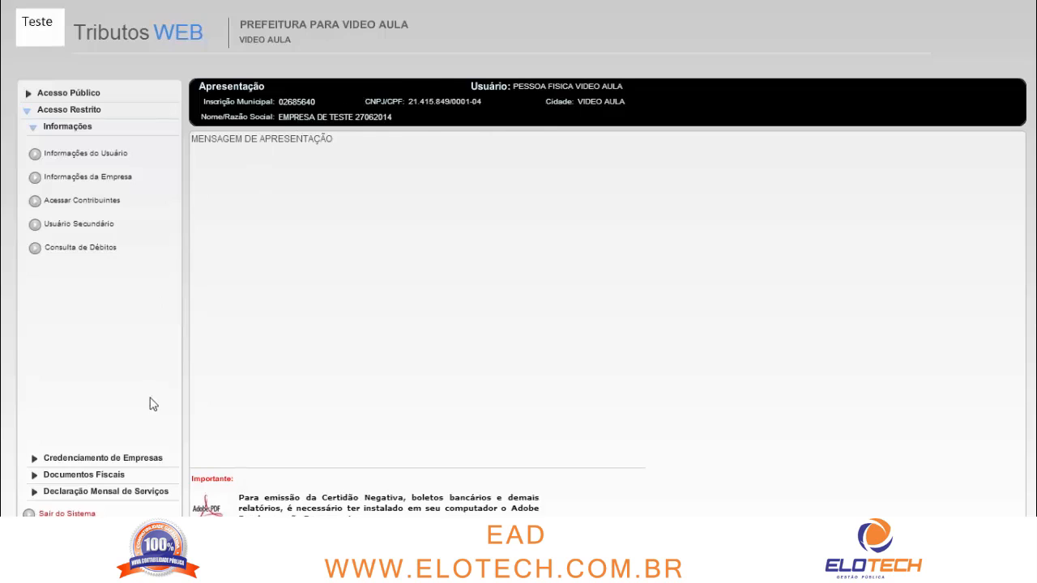
Open Atualizar Cadastro under Credenciamento de Empresas and mark the registration as Estabelecido
click(143, 464)
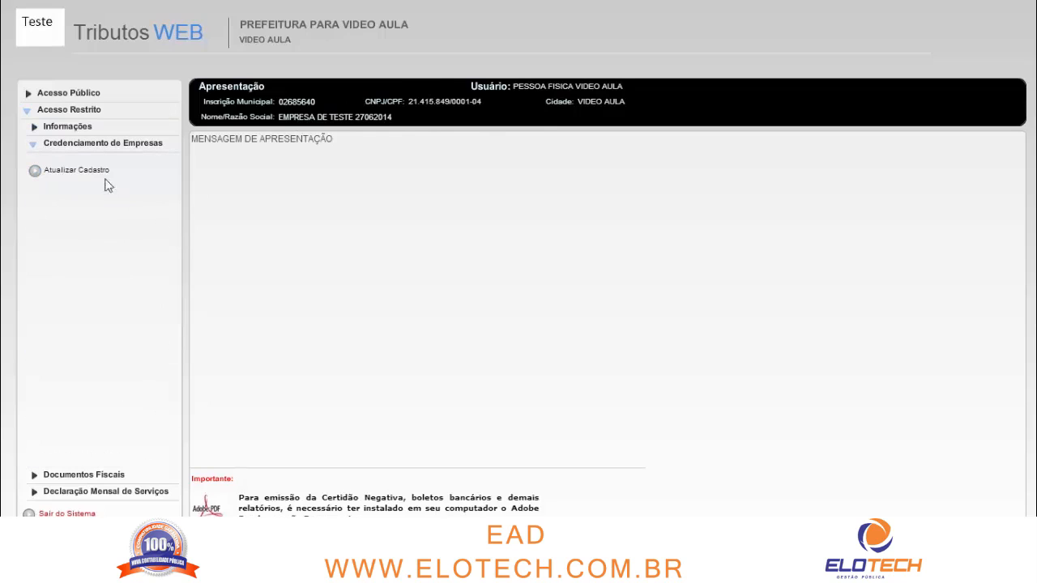
click(101, 174)
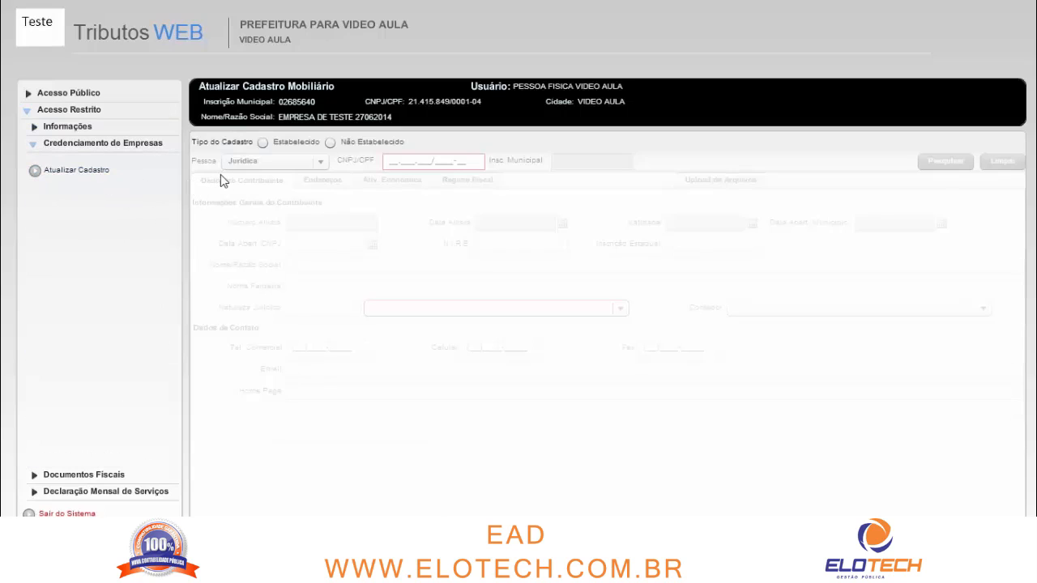
click(297, 143)
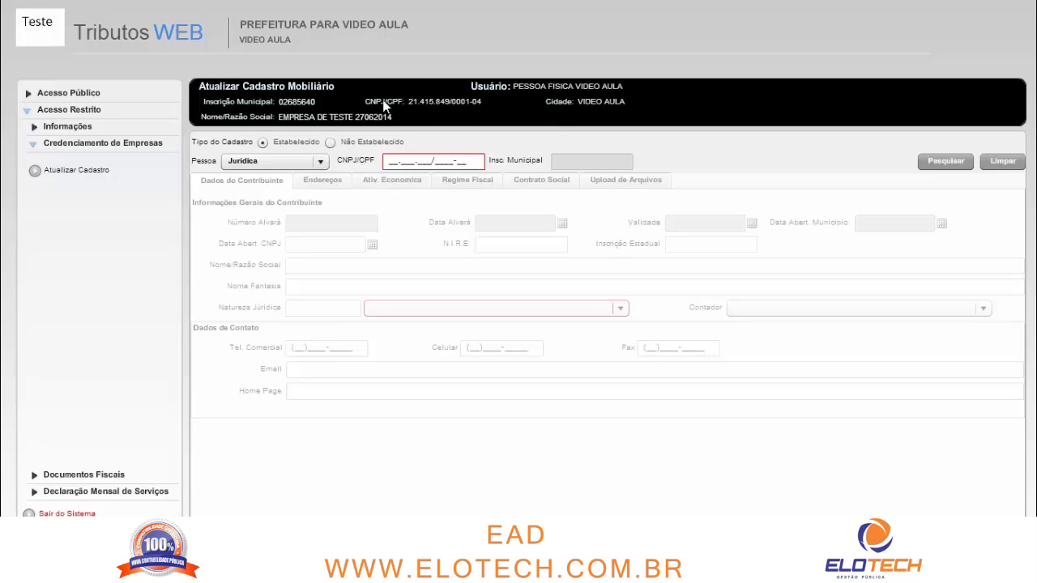
click(392, 160)
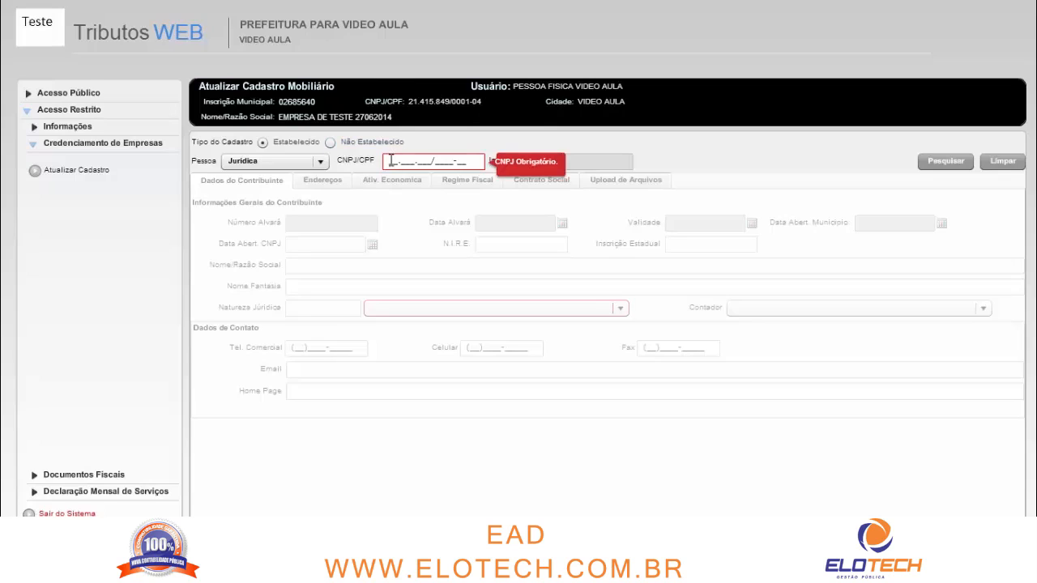
click(89, 129)
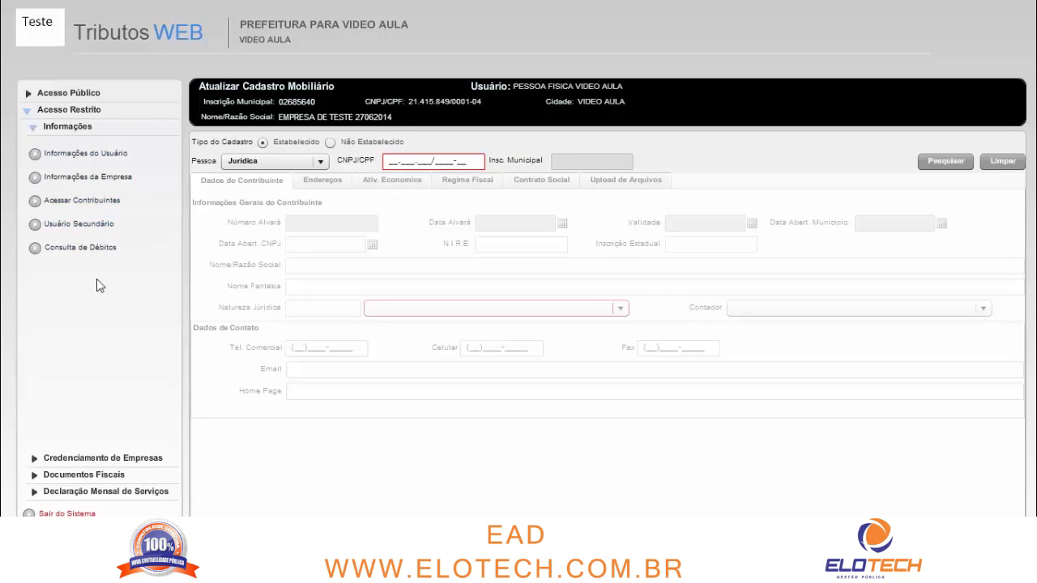
Set the Pessoa type to Jurídica and put the cursor in the empty CNPJ/CPF field
click(144, 460)
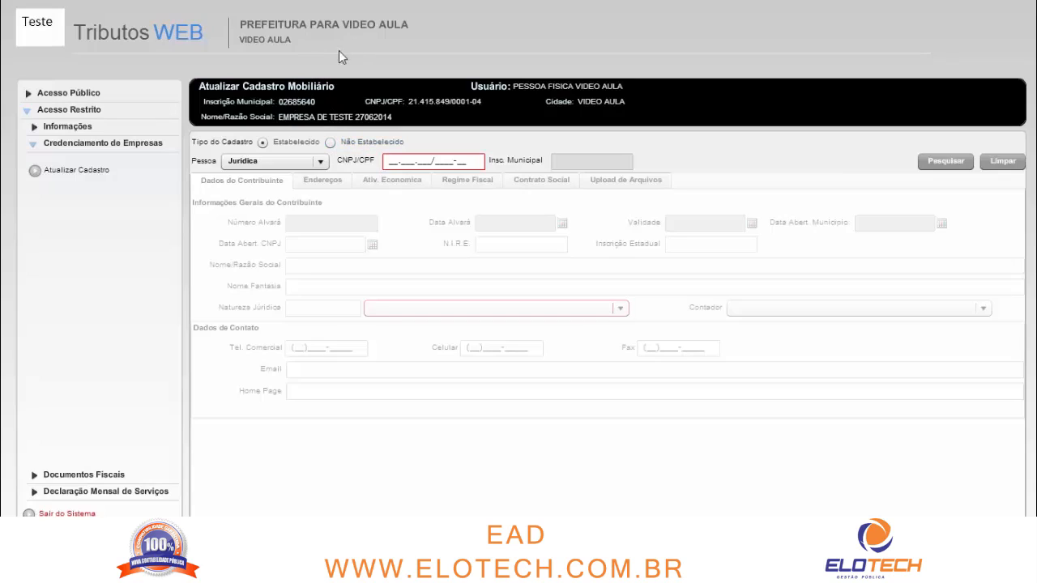
click(263, 163)
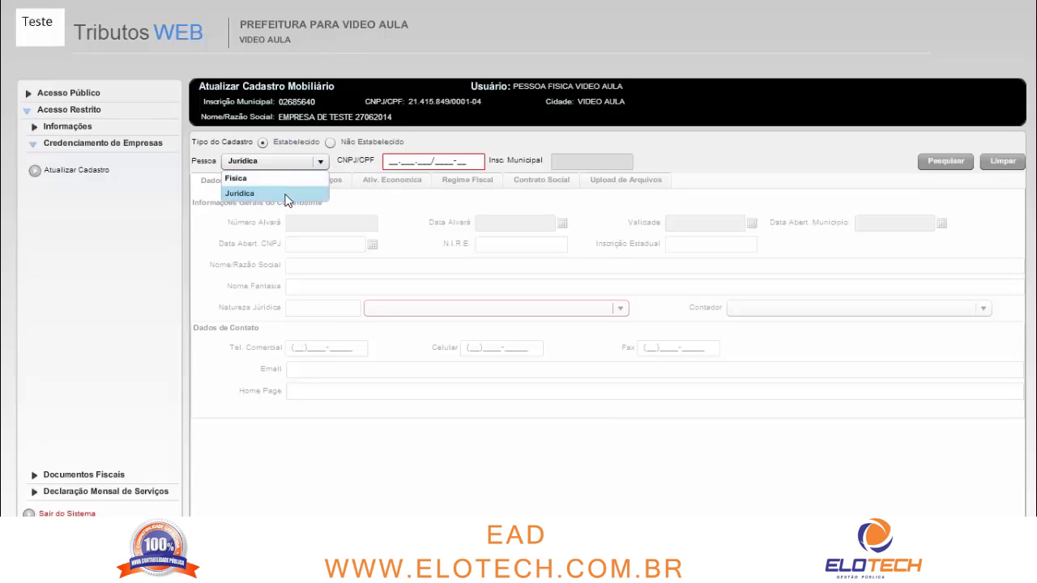
click(286, 200)
click(390, 162)
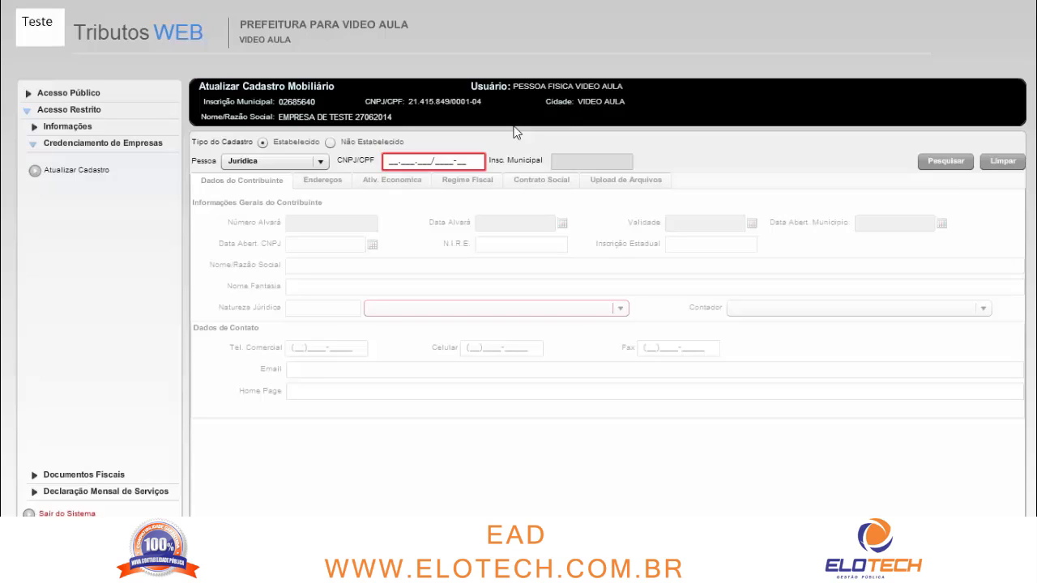
Search by the company's CNPJ and load the PESSOA JURIDICA VIDEO AULA registration
click(923, 162)
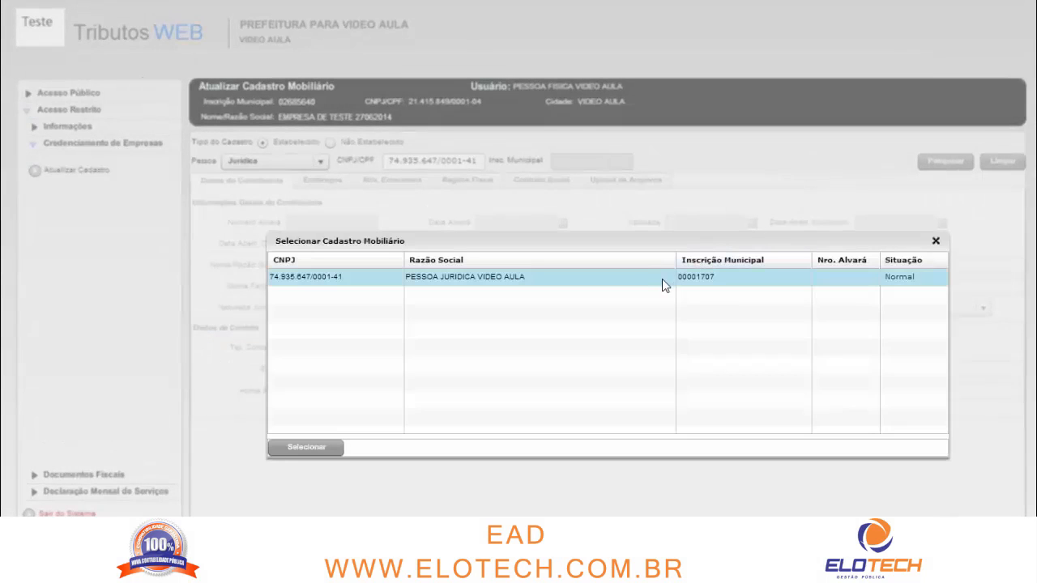
click(648, 279)
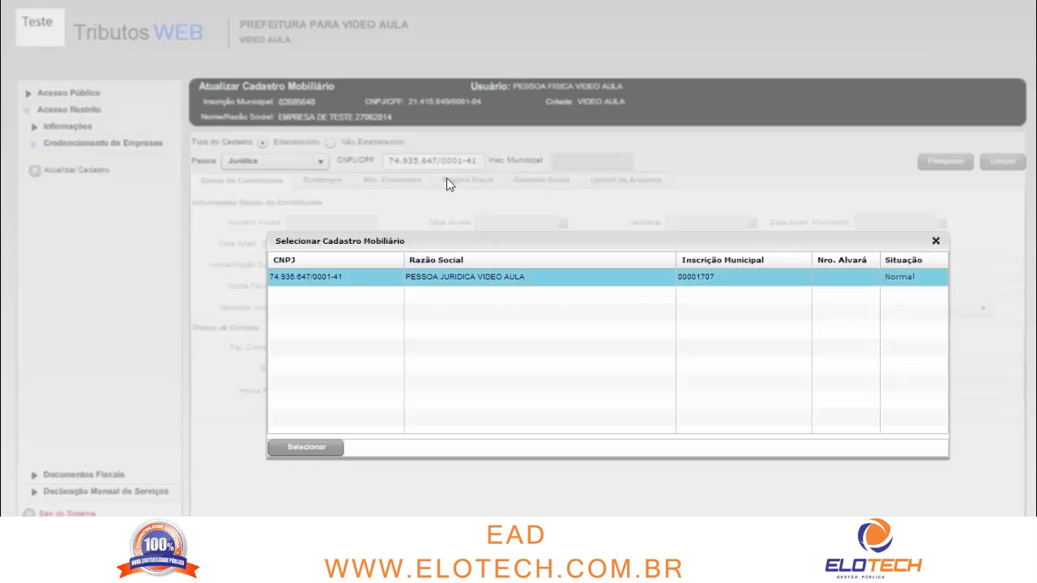
click(324, 451)
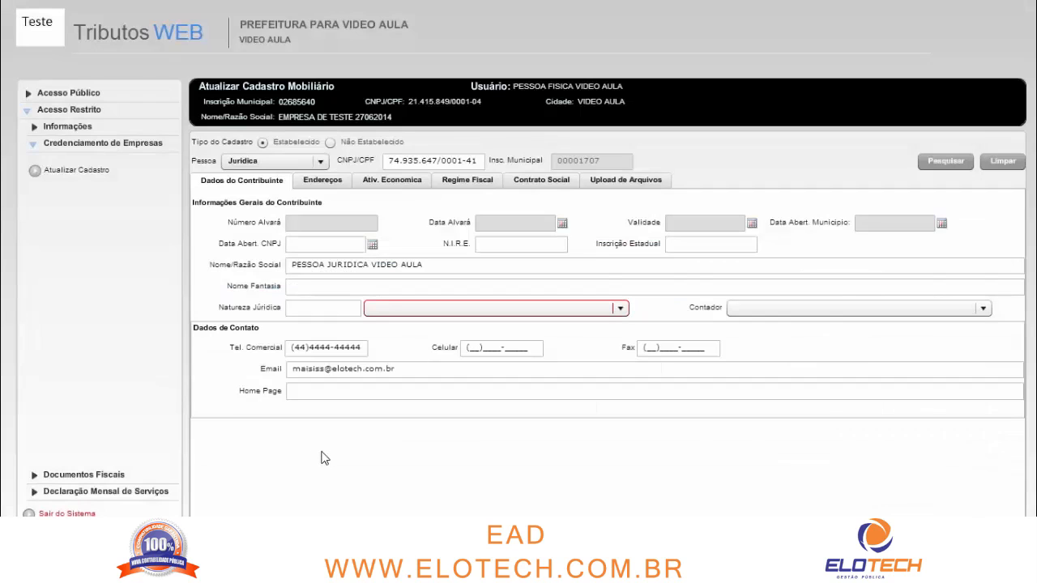
click(318, 244)
click(495, 245)
click(672, 244)
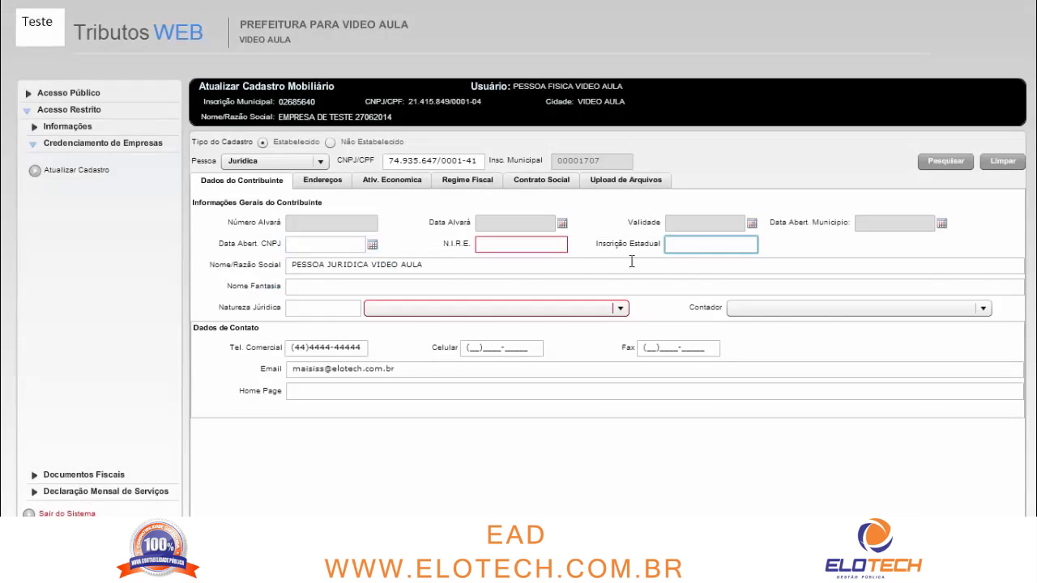
click(427, 290)
click(339, 313)
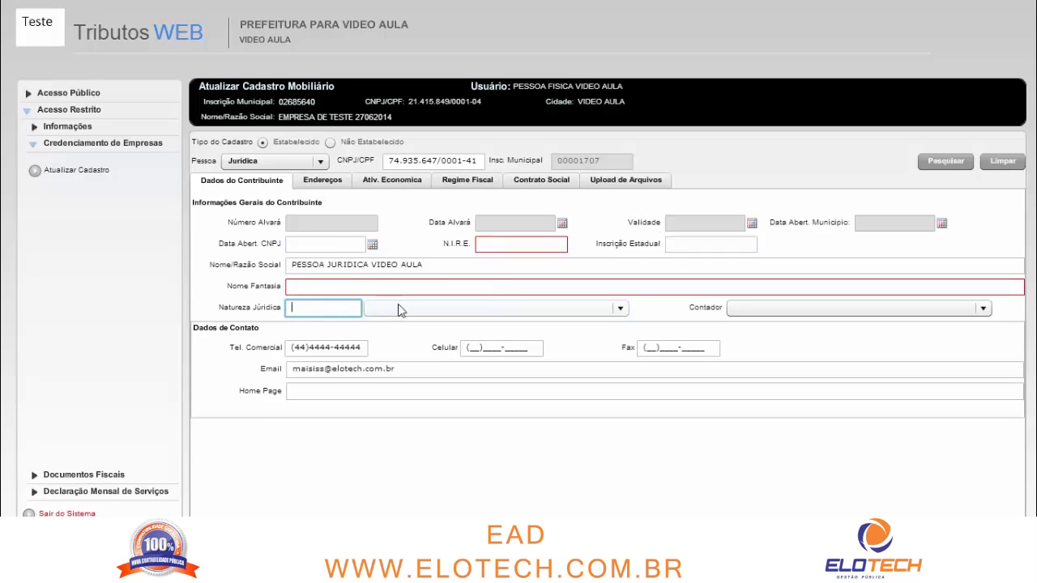
mouse_move(402, 307)
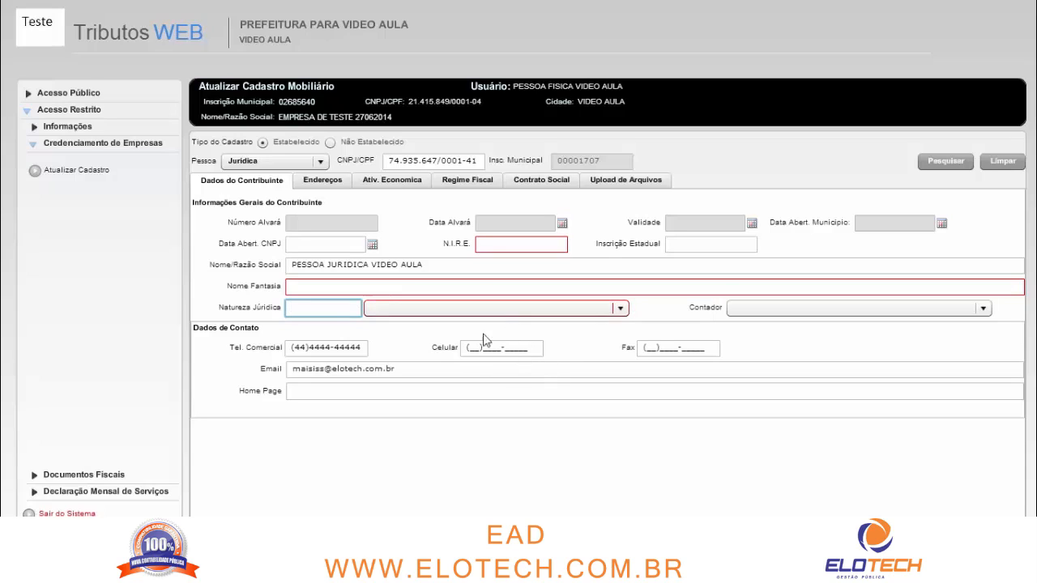
mouse_move(441, 311)
click(345, 248)
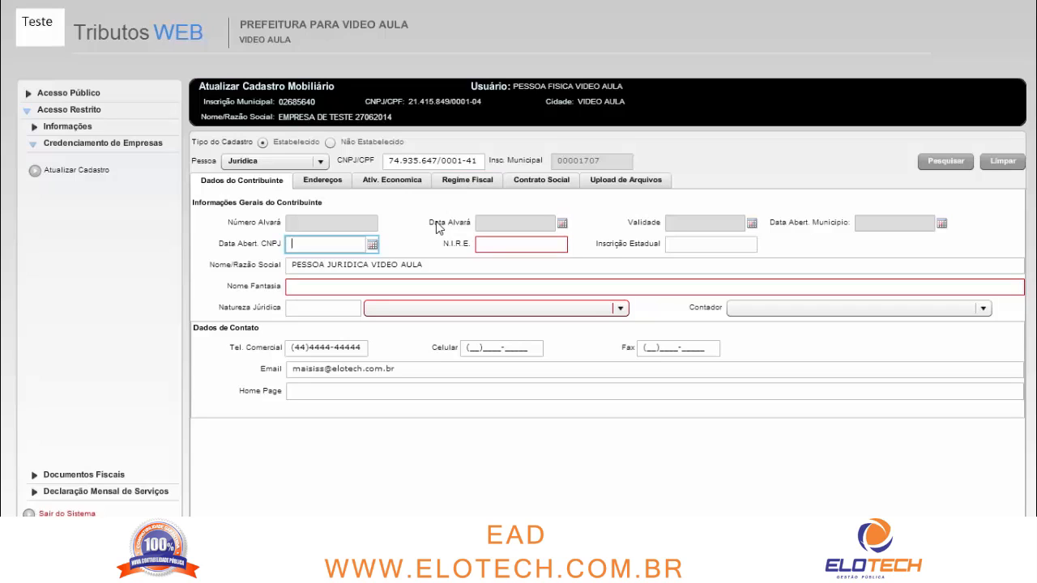
Review the CNPJ, opening date, trade name and legal nature fields on Dados do Contribuinte
click(390, 160)
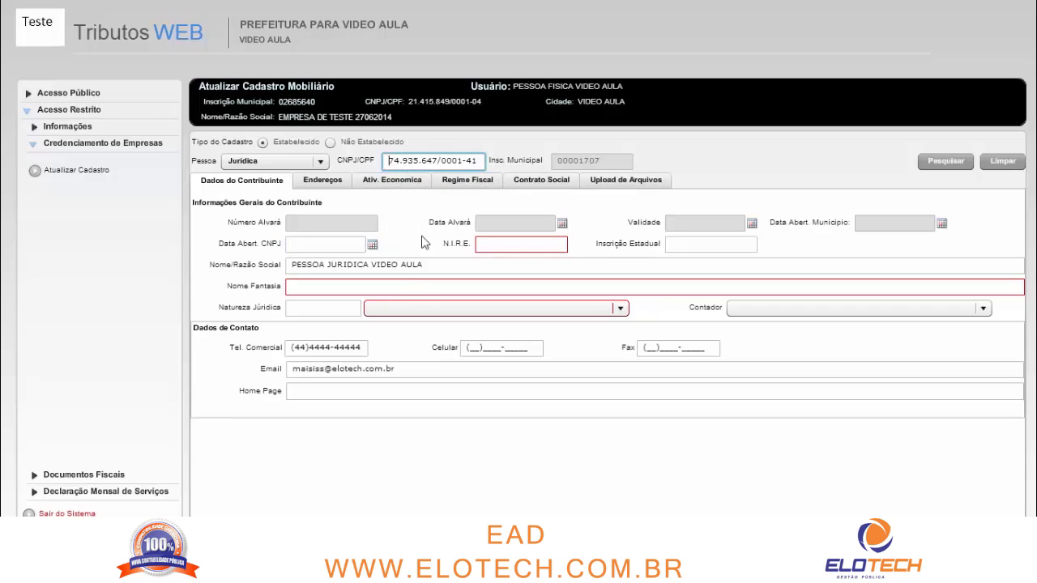
click(339, 244)
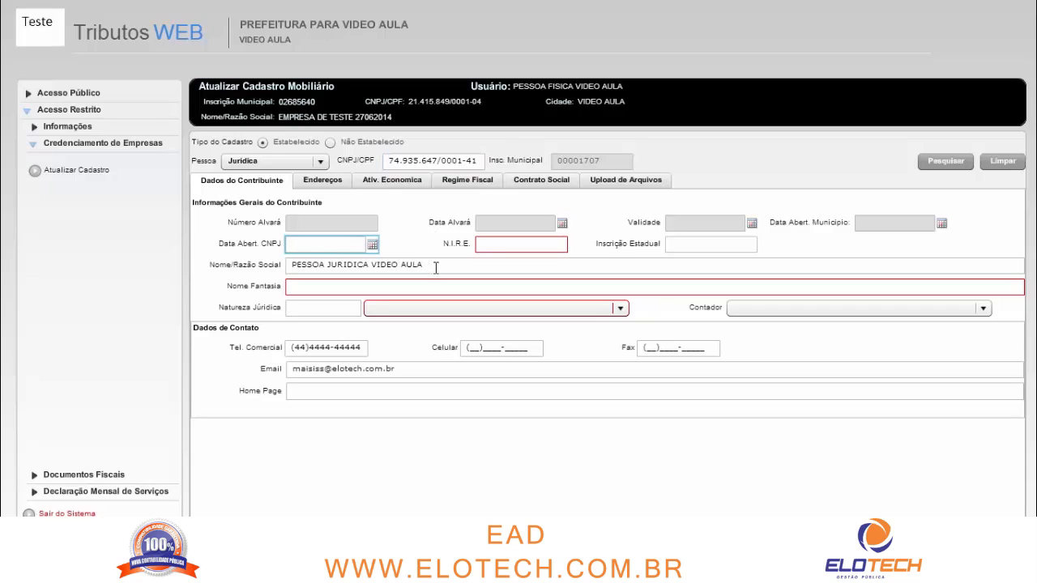
click(422, 289)
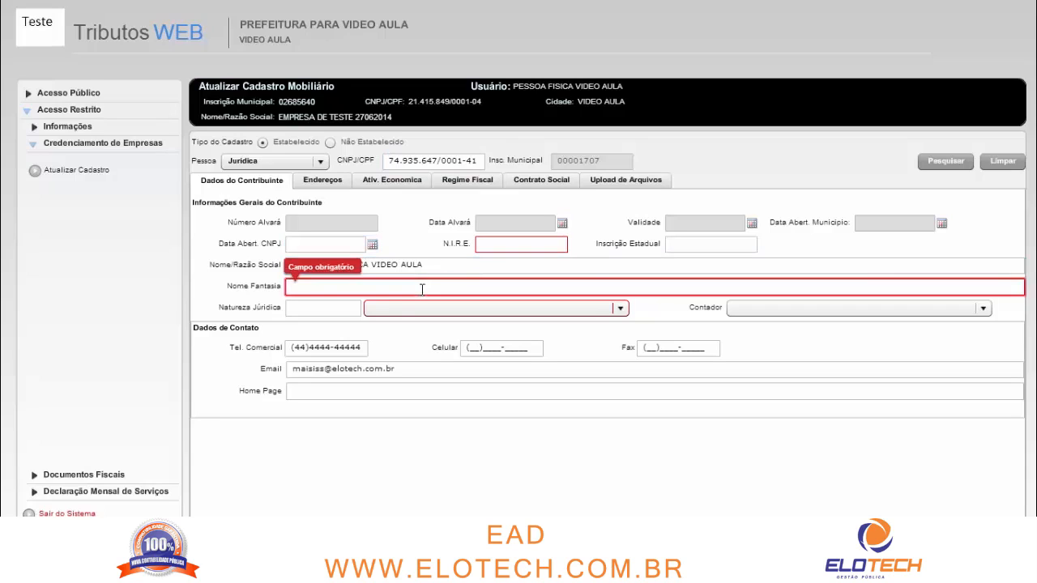
click(357, 305)
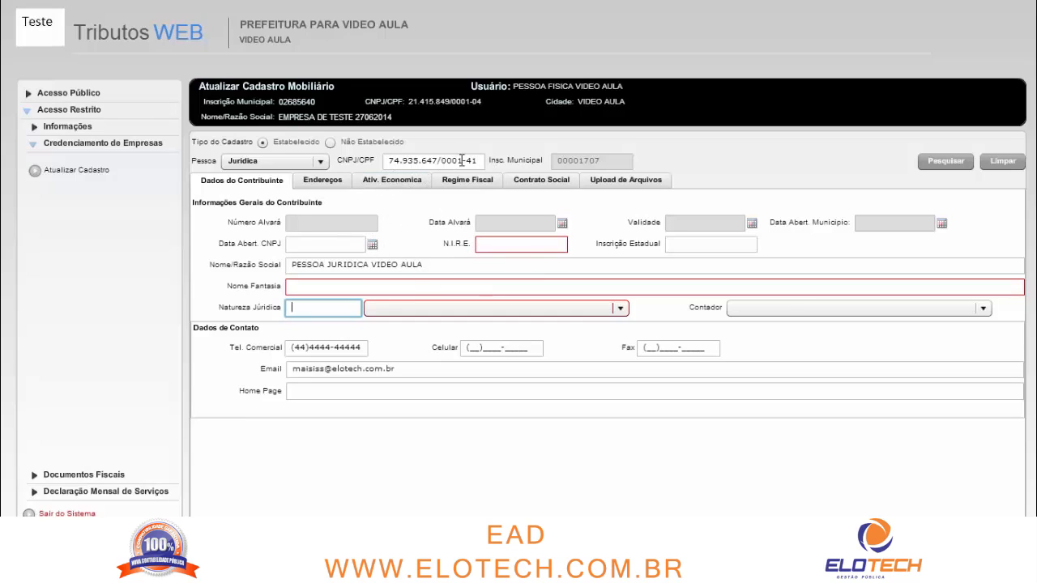
drag(481, 160, 389, 164)
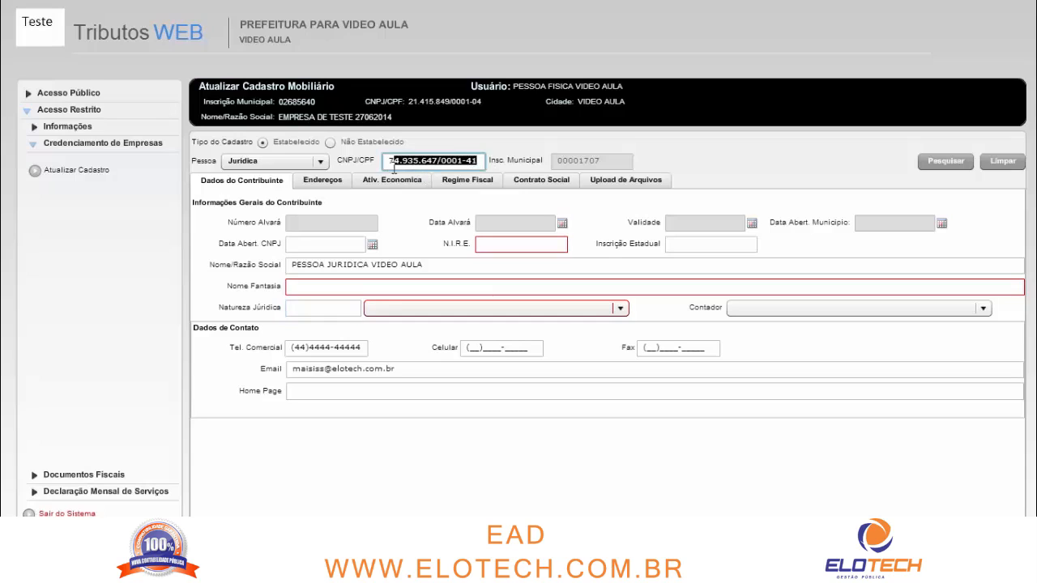
click(410, 235)
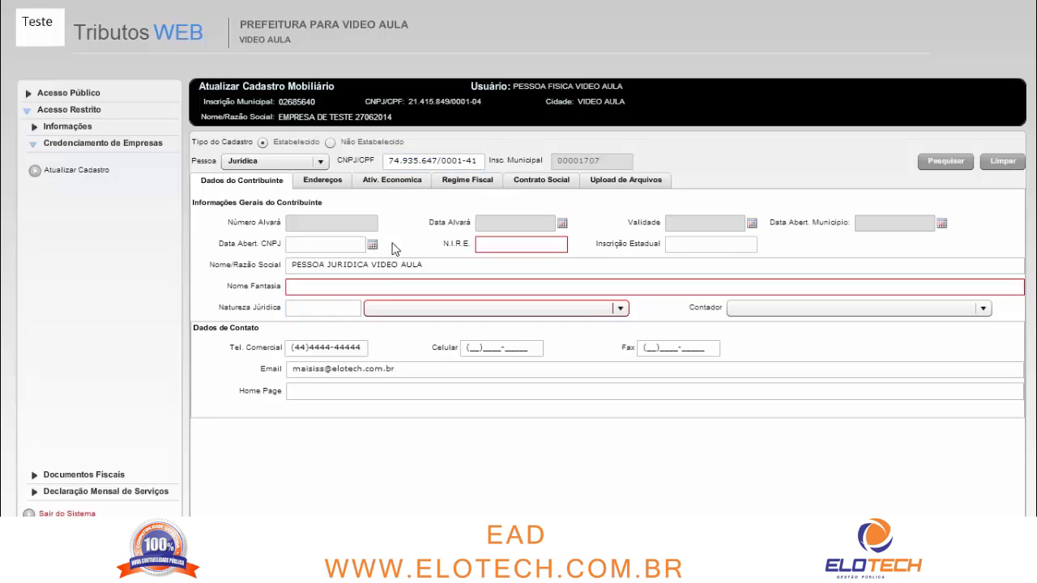
drag(388, 164, 476, 165)
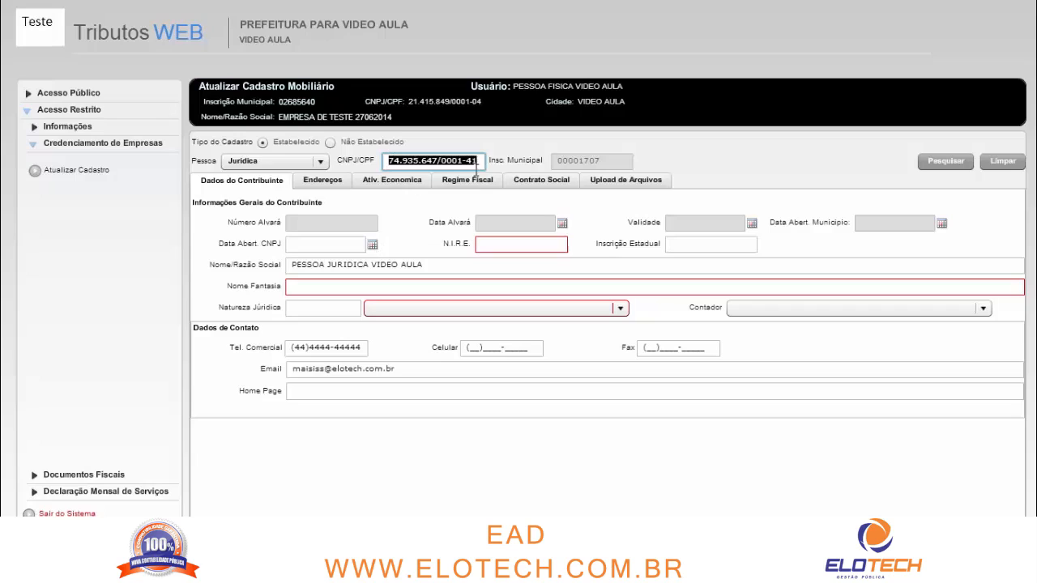
click(438, 240)
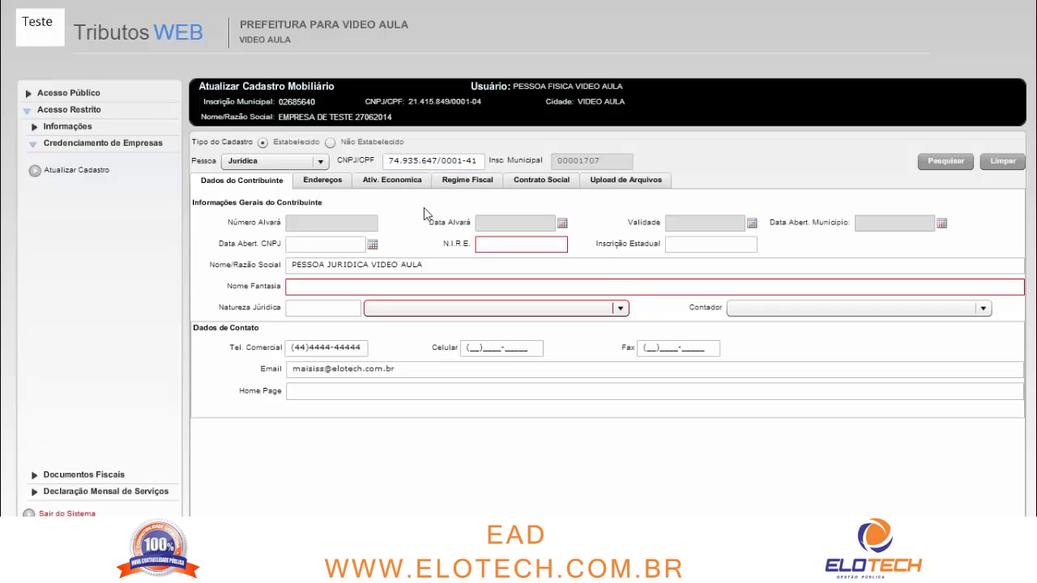
Set the CNPJ opening date to 01/01/2008 and fill in the N.I.R.E. number
click(347, 242)
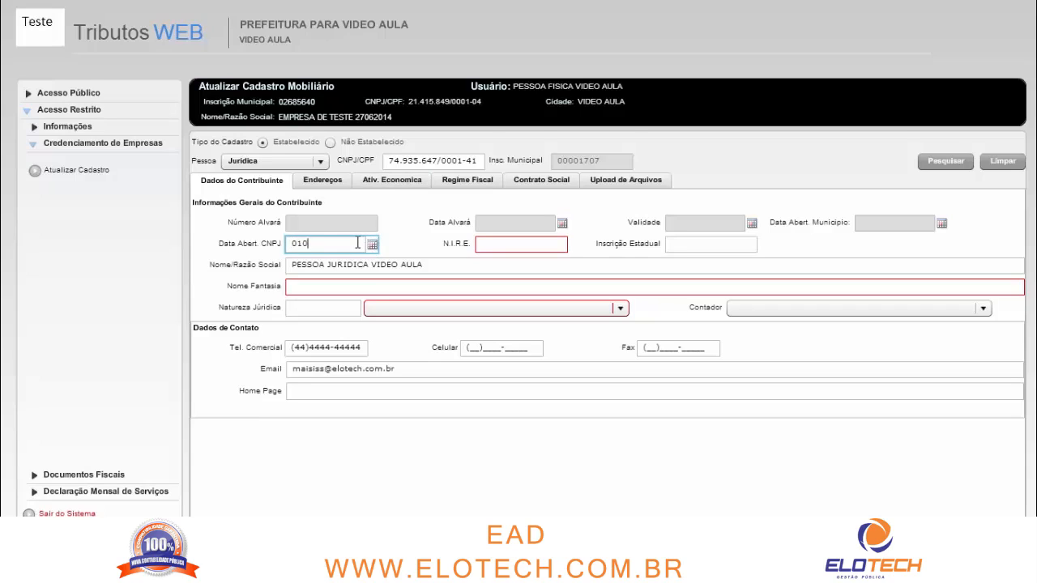
key(Tab)
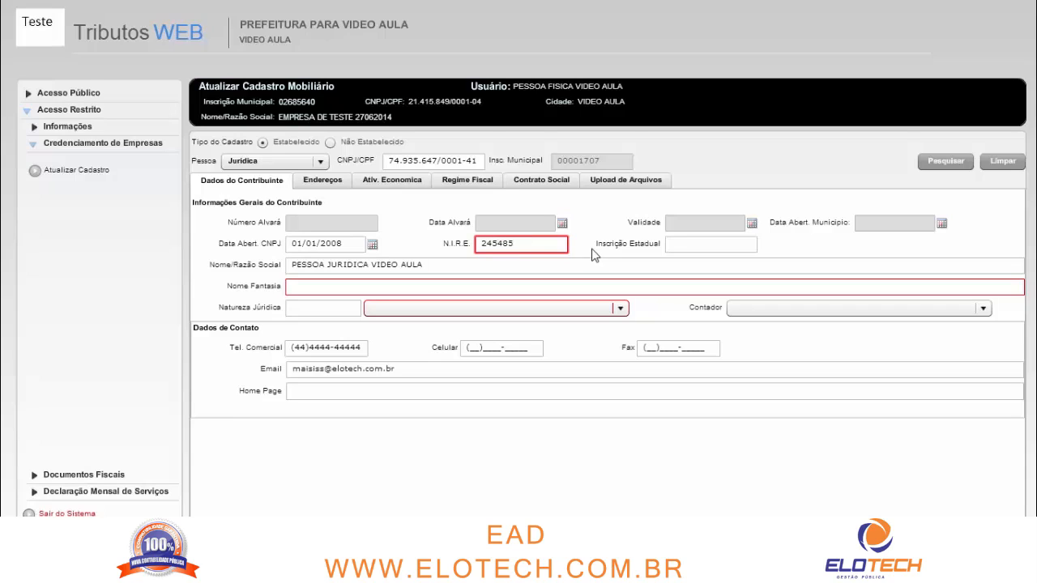
key(Tab)
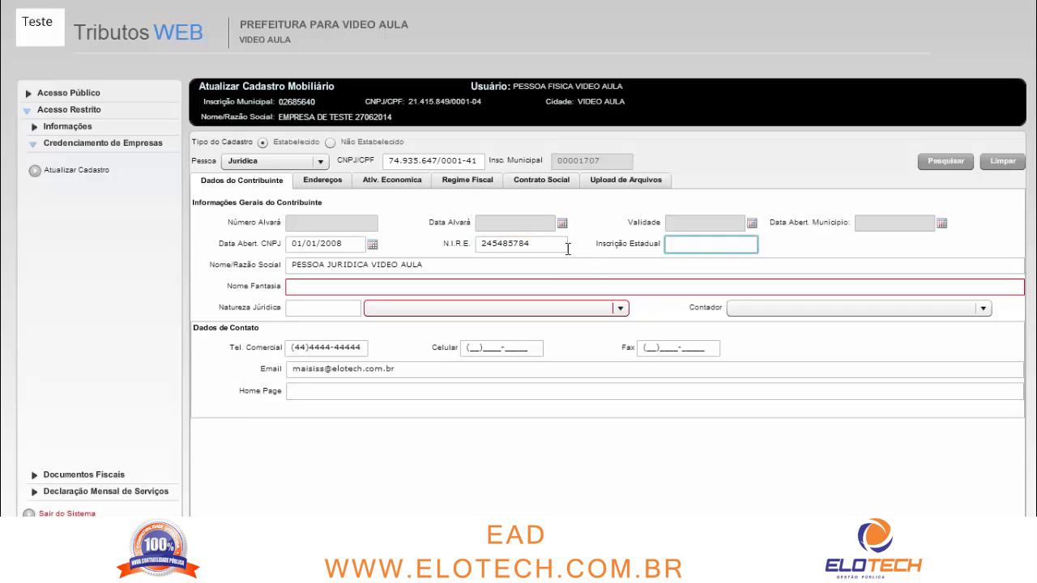
key(Tab)
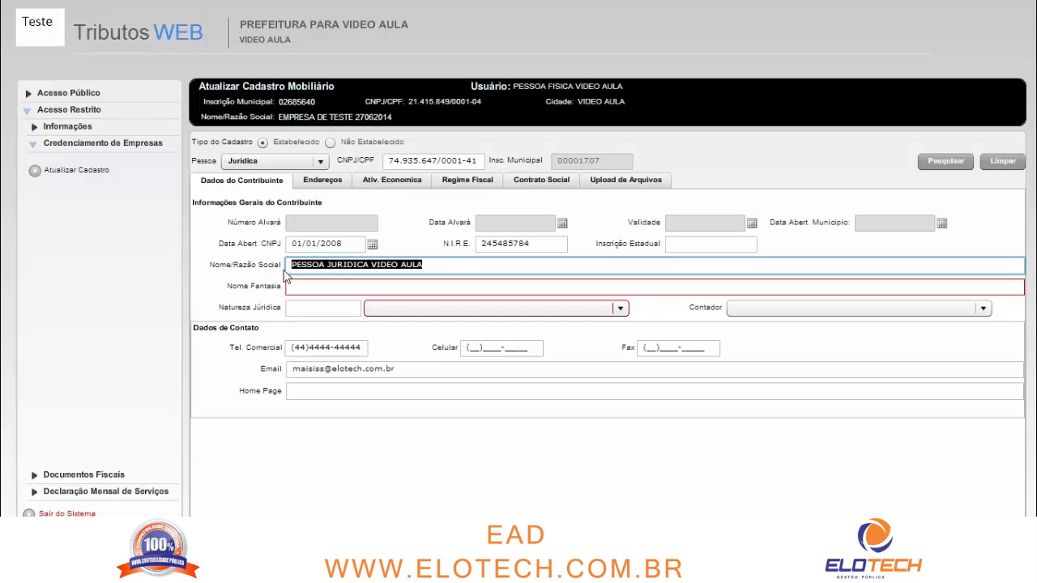
Replace the Nome Fantasia text with 'PESSOA UTILIZADA VIDEO AULA'
click(301, 270)
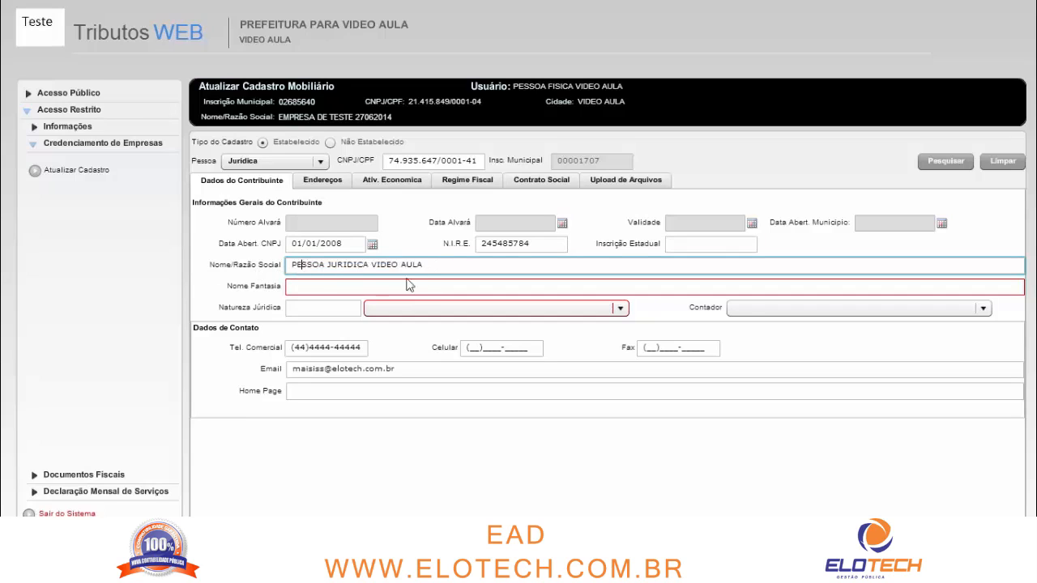
click(372, 287)
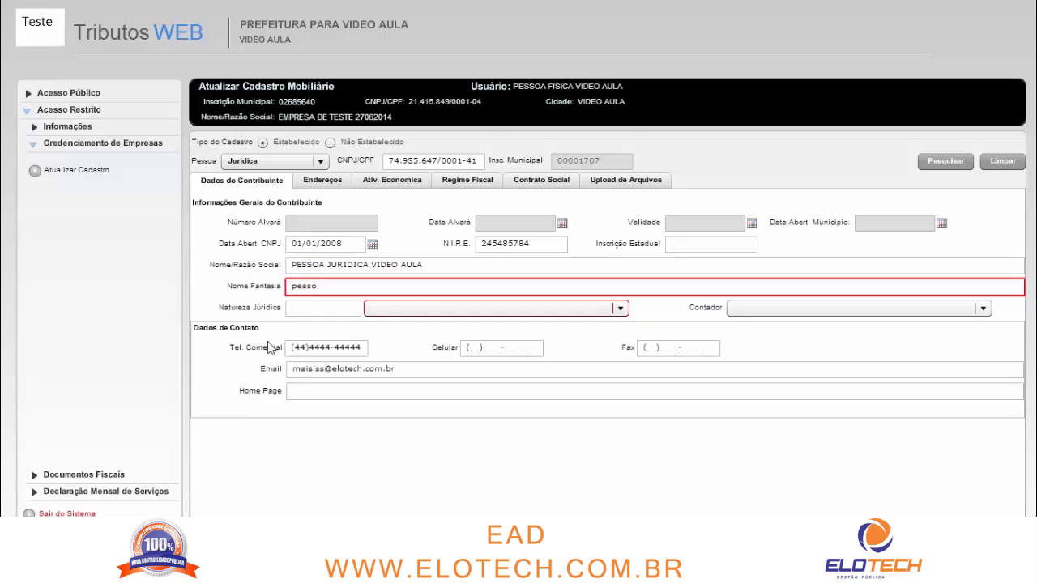
key(ctrl+a)
text(PESSOA)
text(DA VIDEO AUL)
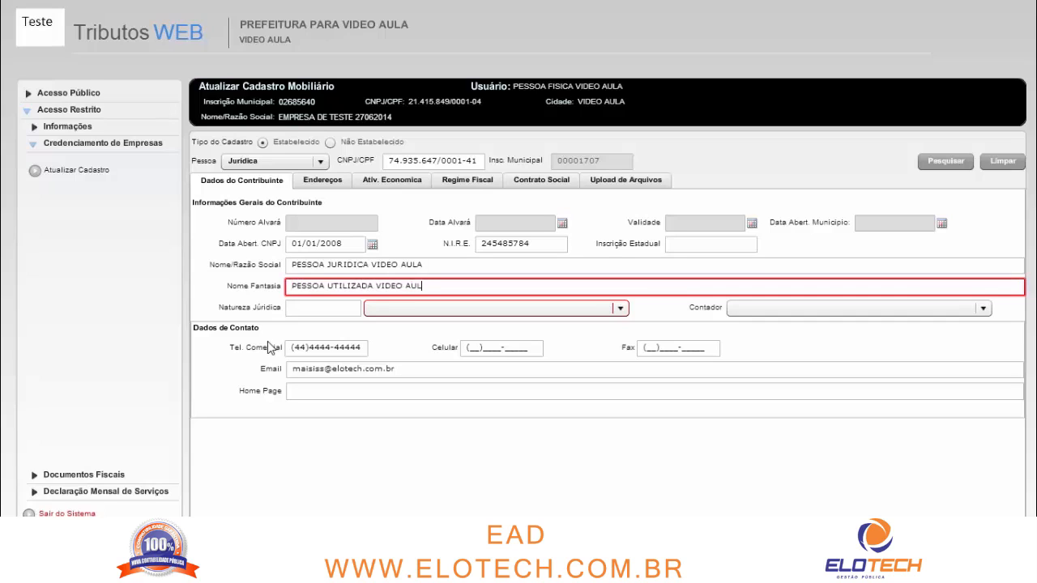
text(A)
key(Tab)
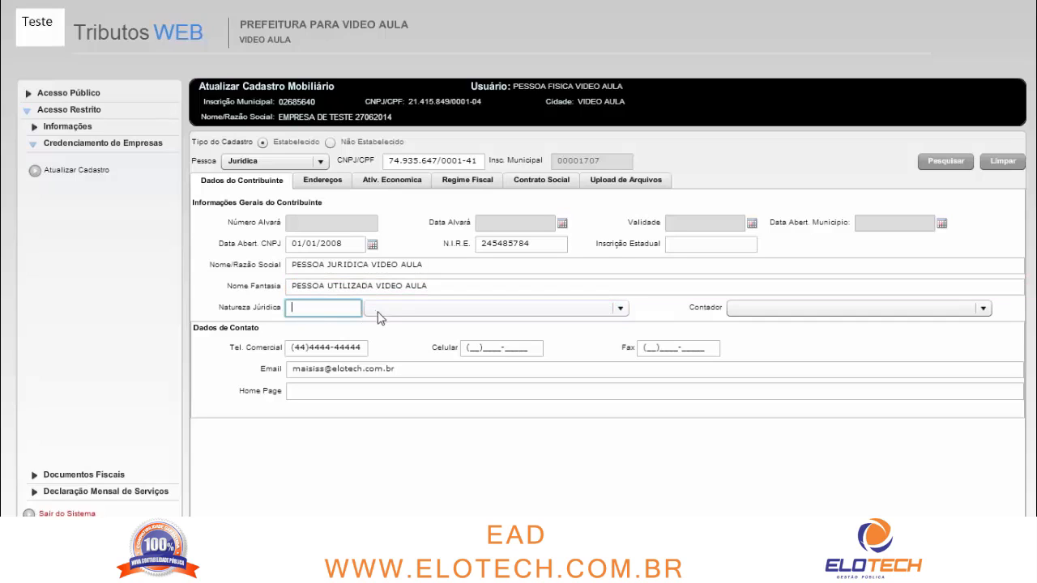
Set Natureza Jurídica to 1210 – Associação Pública
click(385, 310)
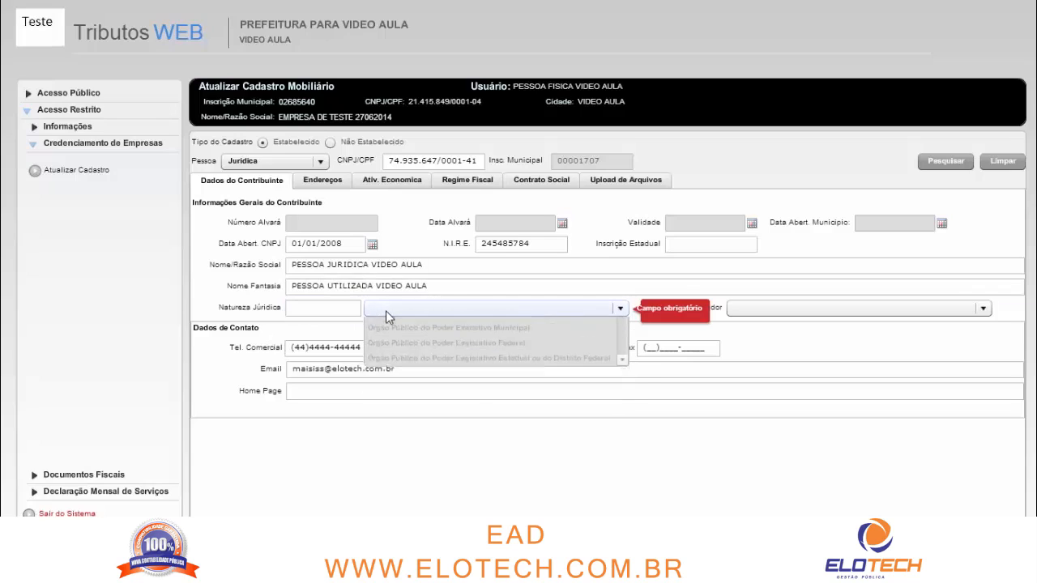
scroll(459, 367, down, 5)
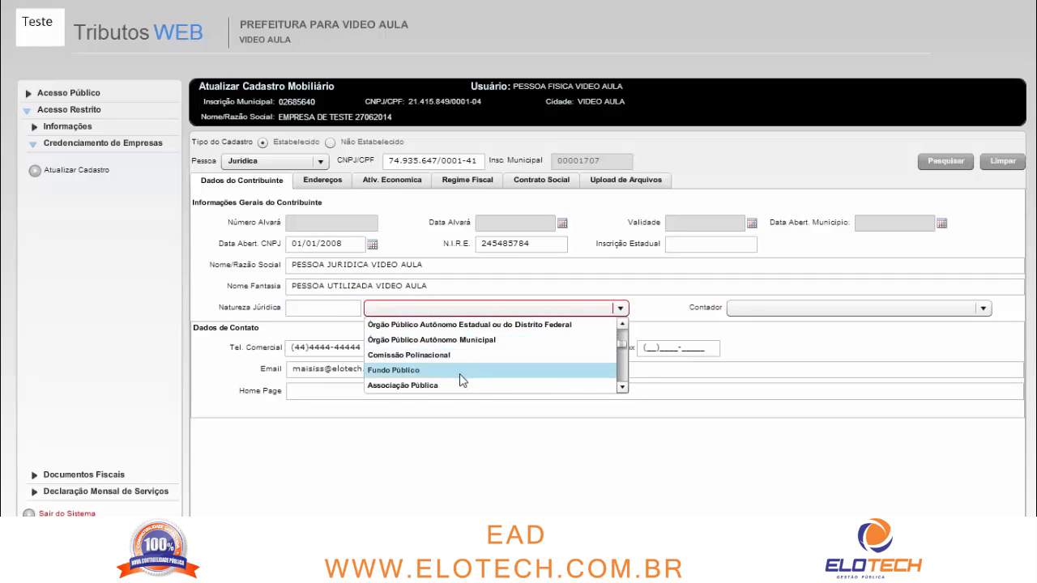
click(459, 387)
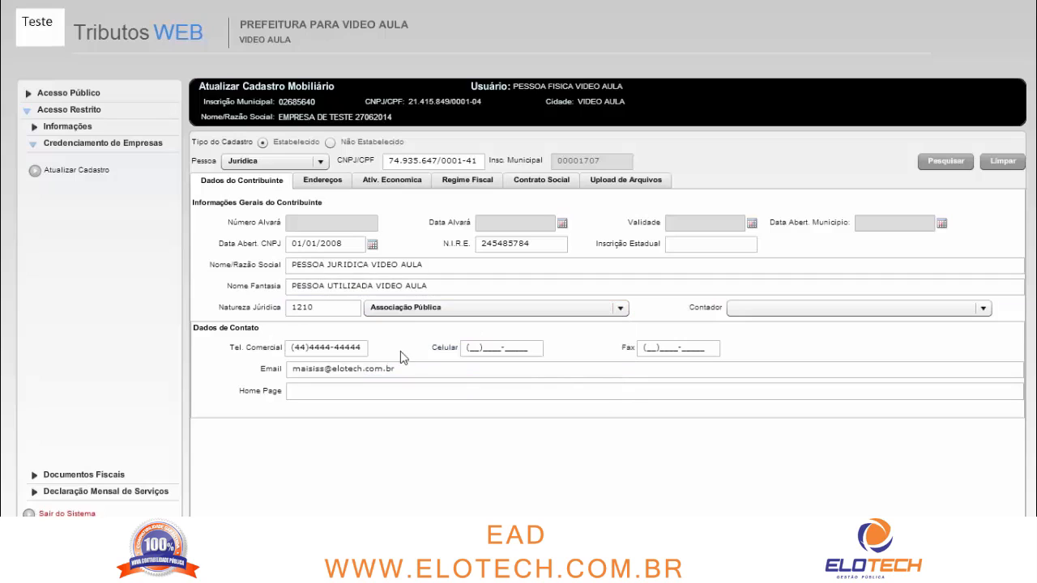
click(754, 315)
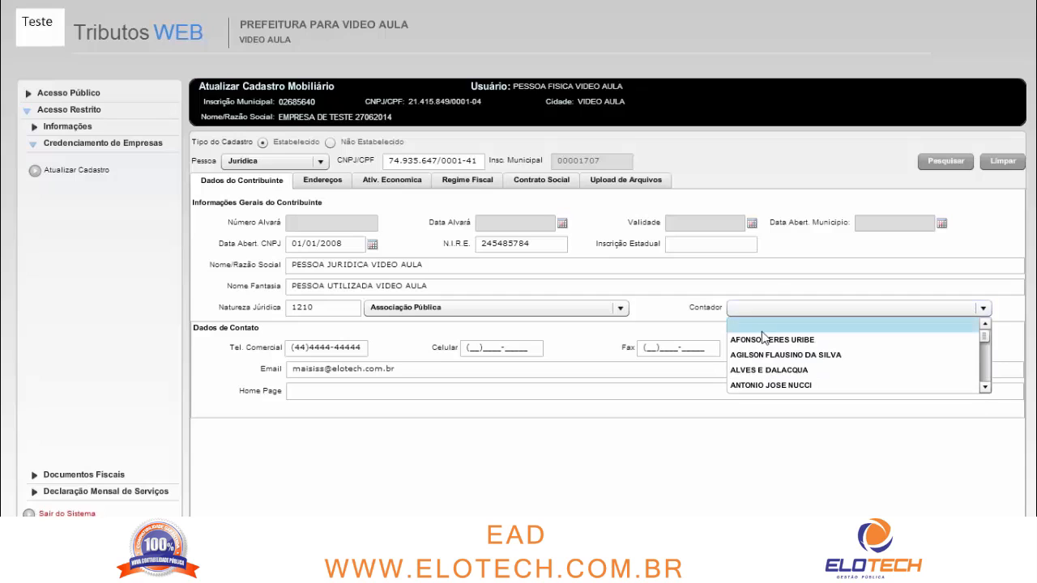
scroll(773, 352, down, 2)
scroll(778, 359, down, 2)
scroll(778, 359, down, 1)
scroll(779, 361, up, 6)
Leave Contador empty, check the phone, e-mail and home page fields, and dismiss the Informação message
click(772, 324)
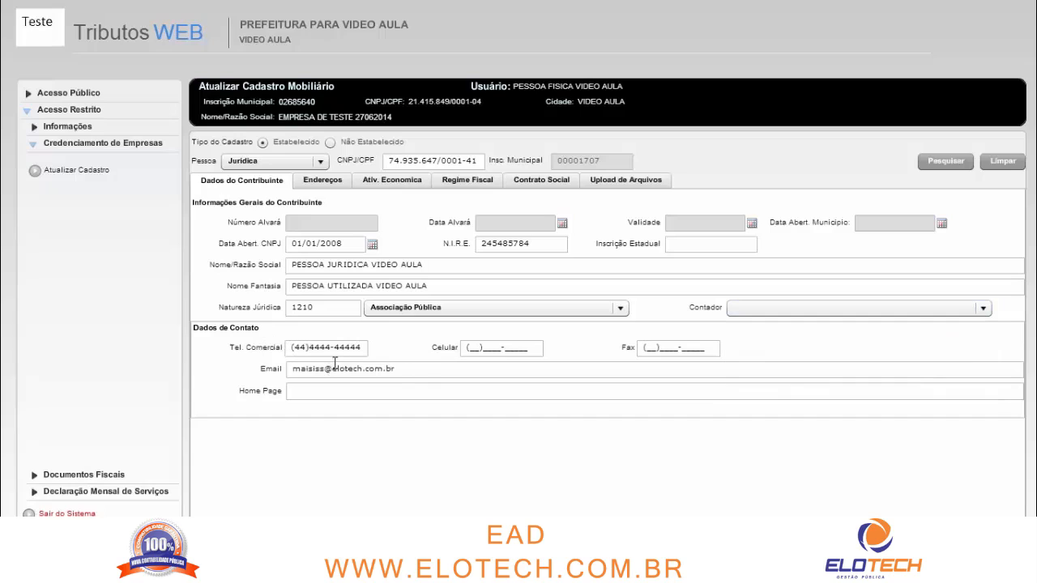
click(293, 348)
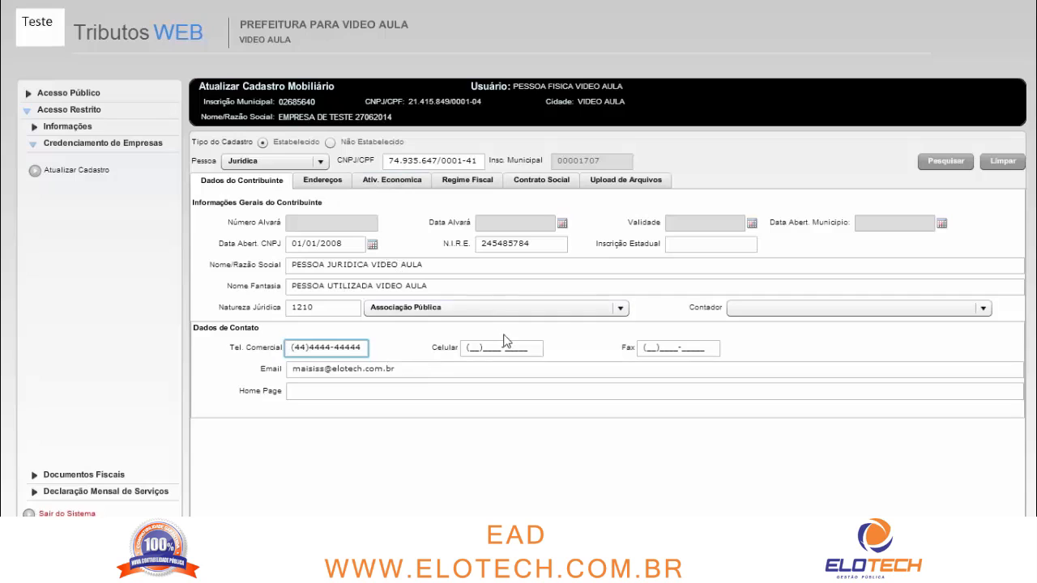
click(474, 349)
click(645, 351)
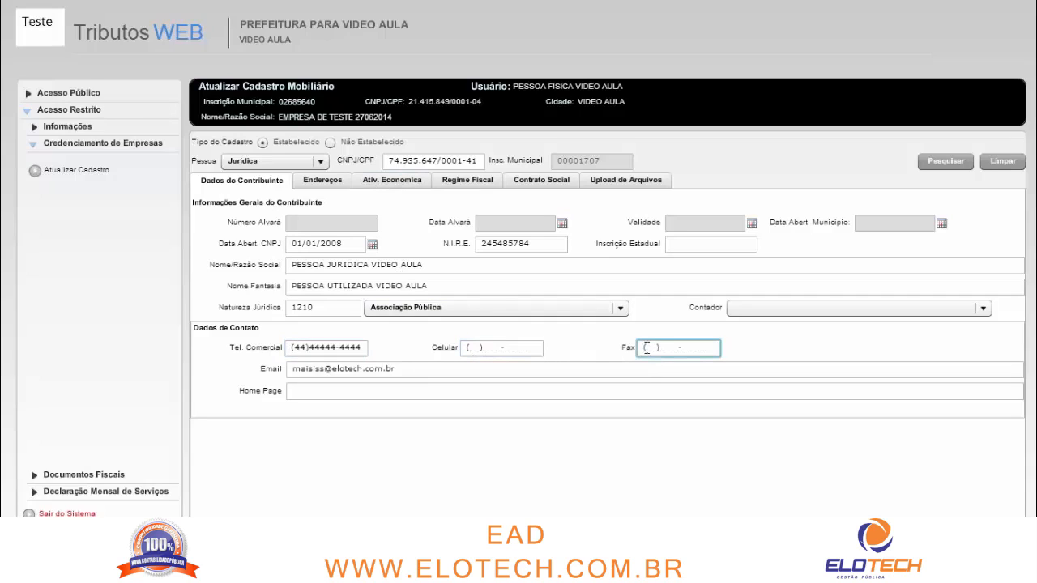
click(470, 350)
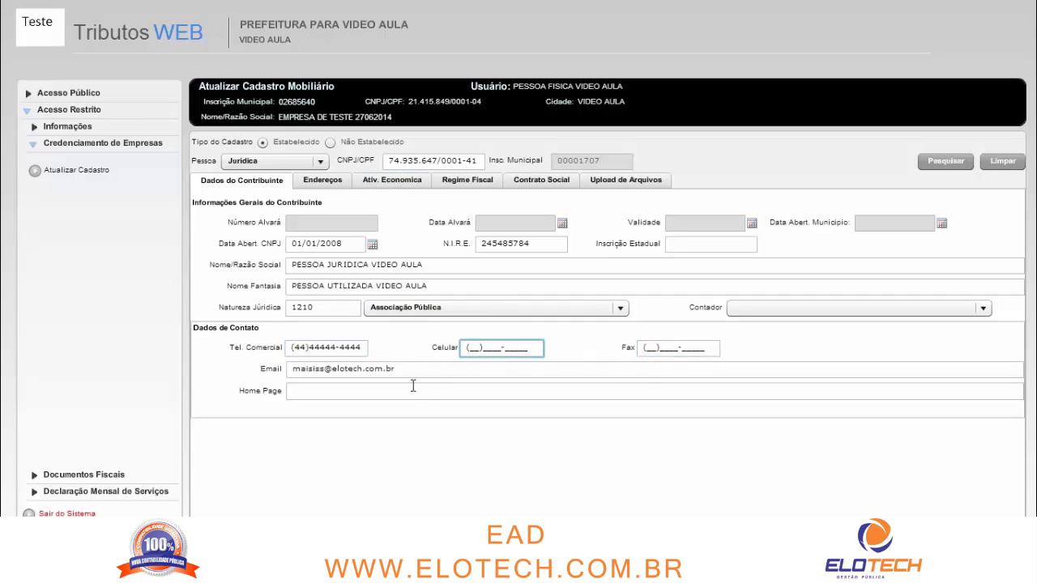
drag(425, 372, 269, 370)
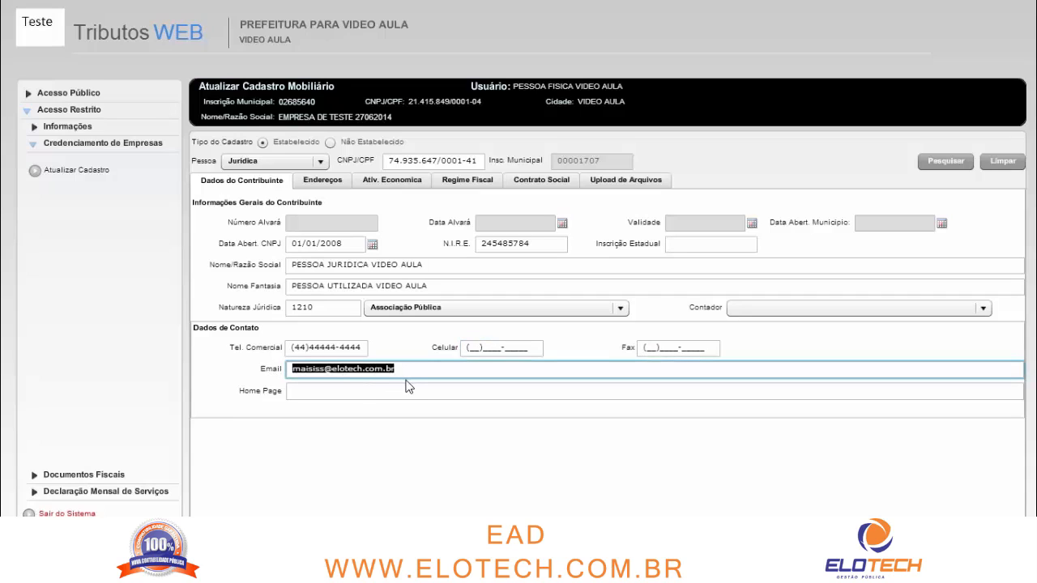
click(441, 375)
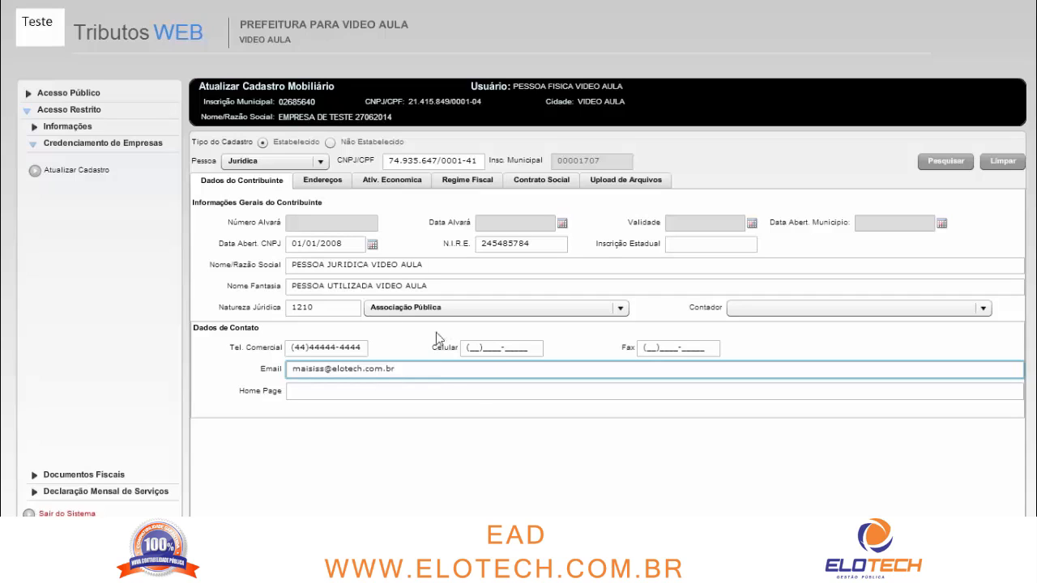
click(346, 390)
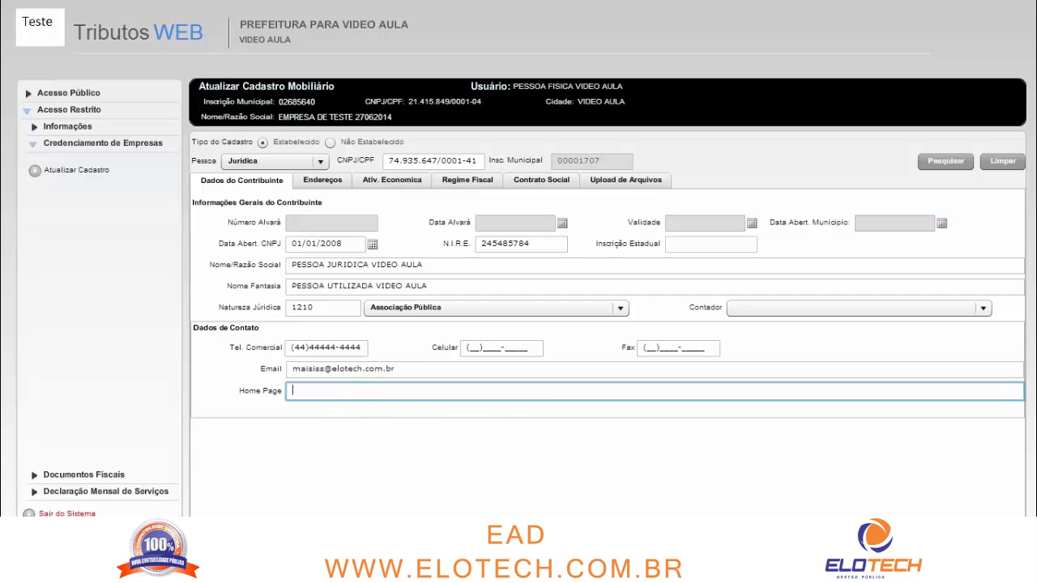
click(328, 182)
click(500, 330)
click(322, 181)
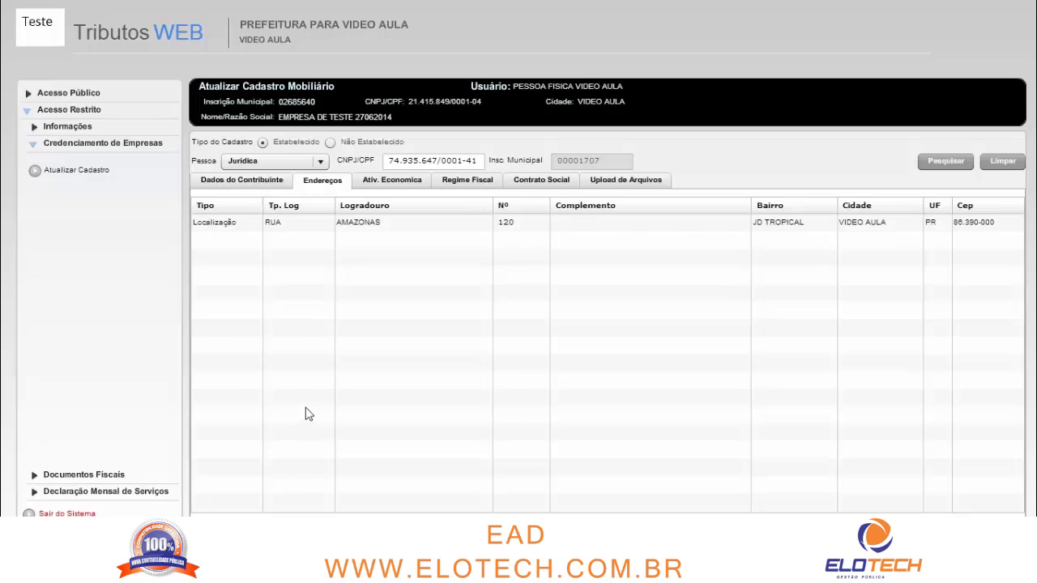
click(333, 229)
click(333, 226)
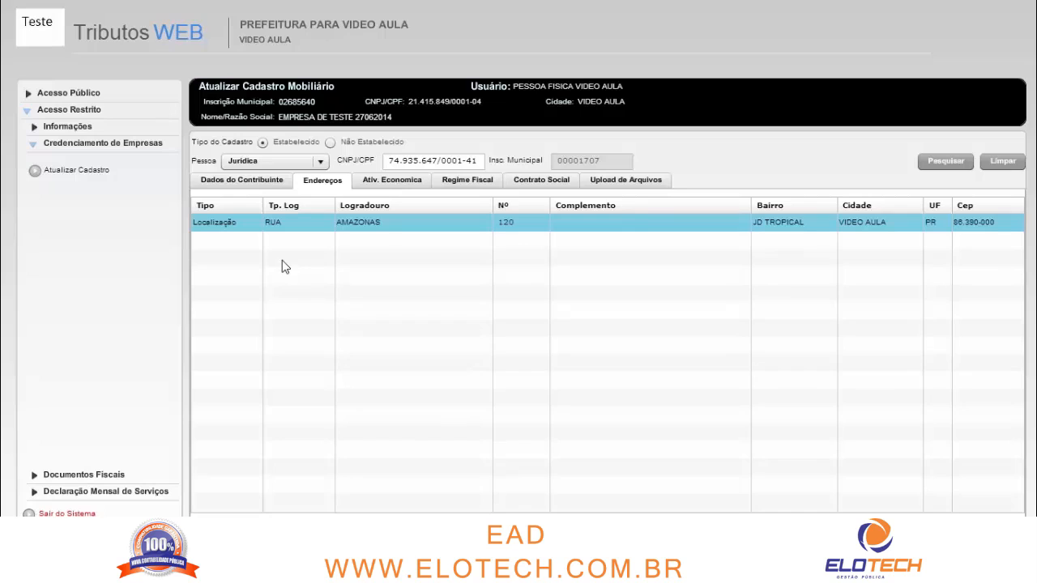
Open the RUA AMAZONAS address form, keeping type Localização and city VIDEO AULA
click(308, 525)
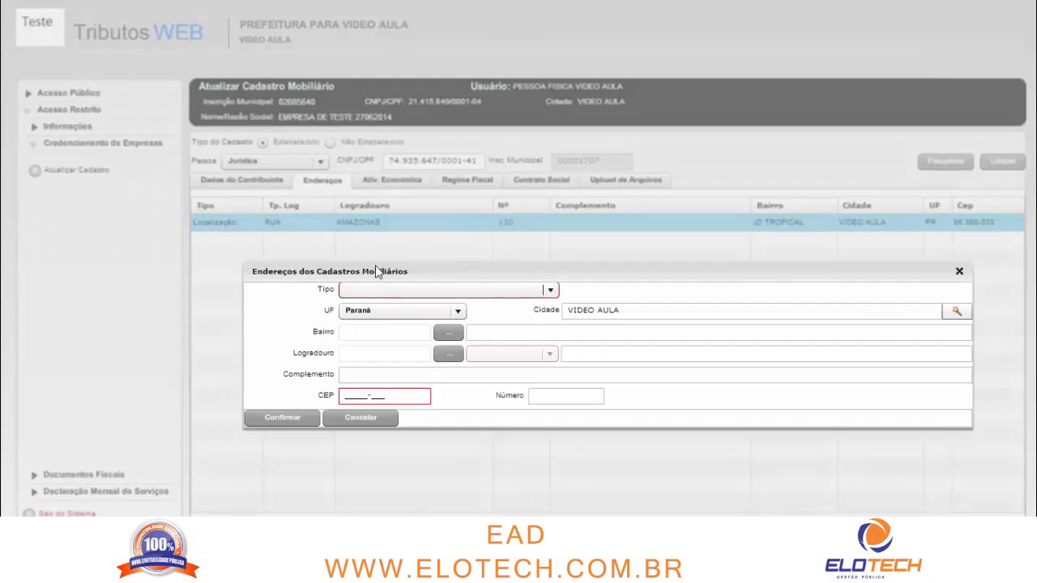
click(416, 294)
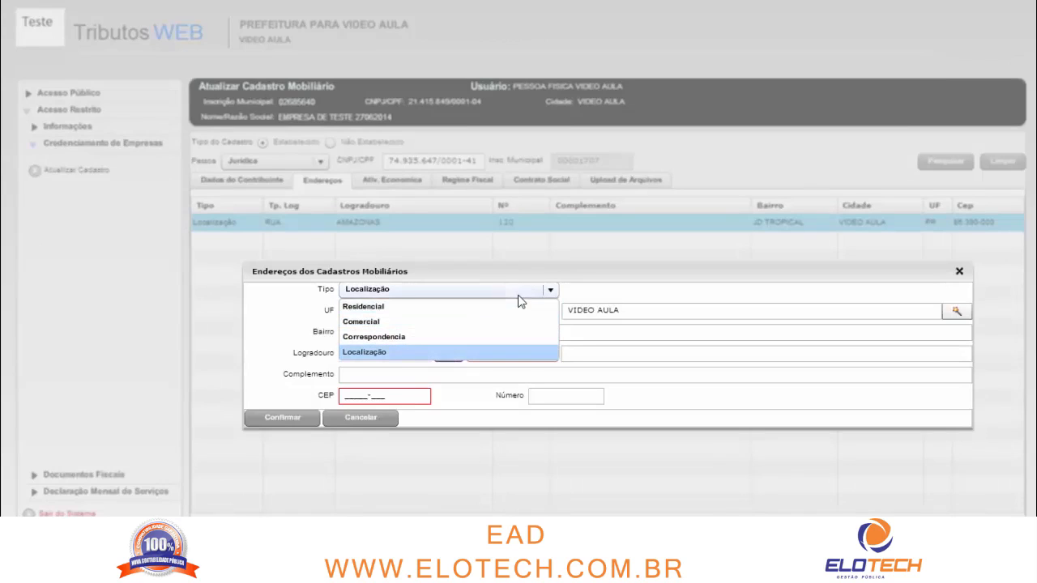
click(550, 290)
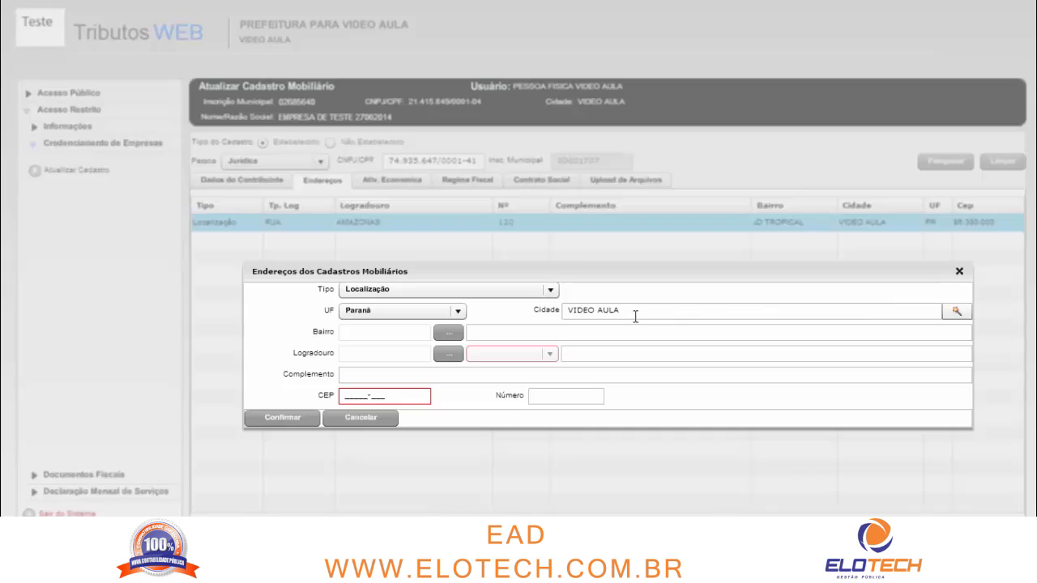
click(964, 313)
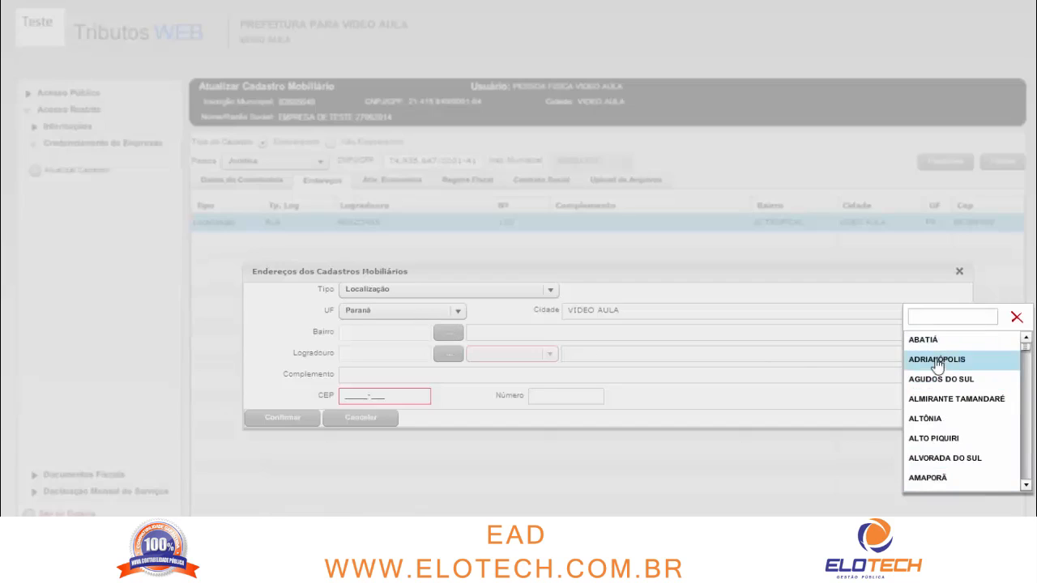
click(1017, 316)
drag(622, 312, 542, 309)
click(632, 320)
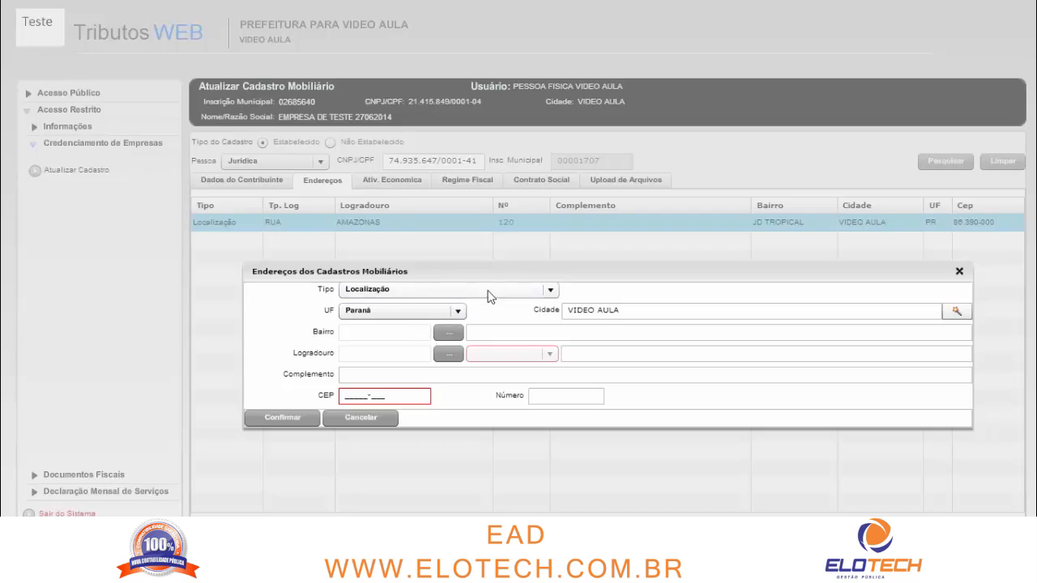
drag(625, 309, 573, 310)
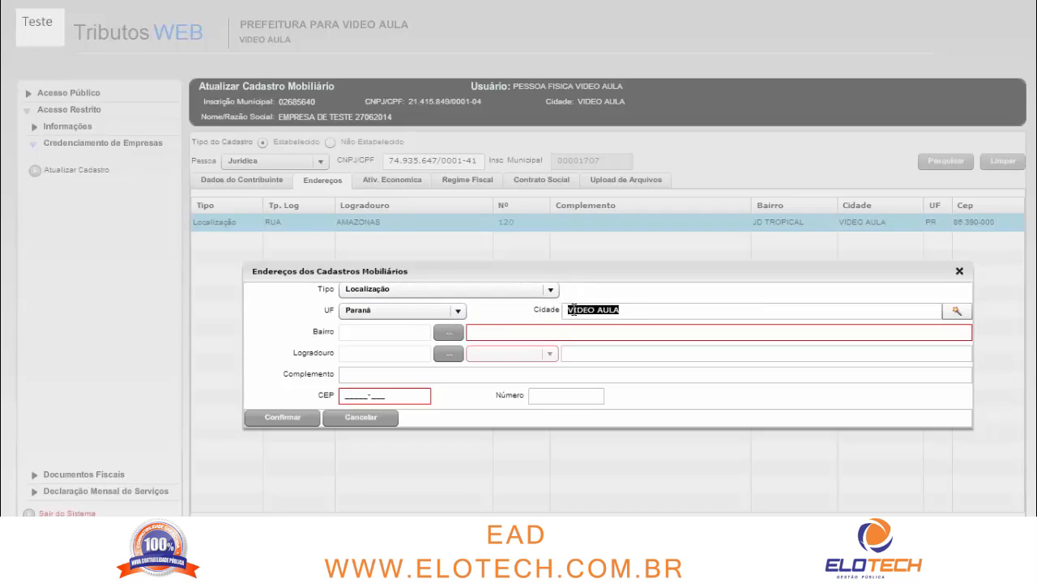
click(623, 310)
click(447, 333)
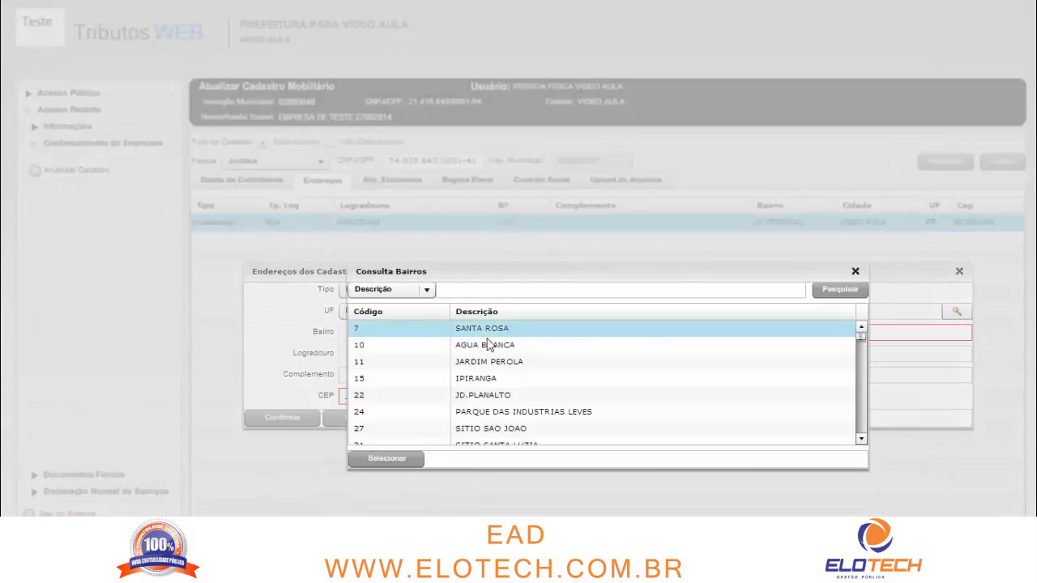
scroll(491, 356, down, 5)
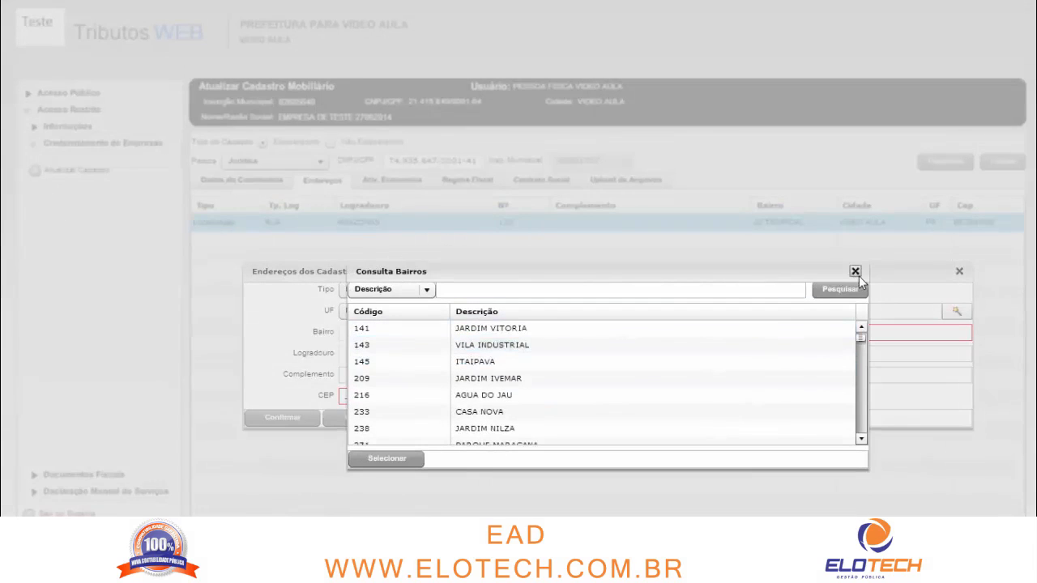
click(856, 272)
click(449, 356)
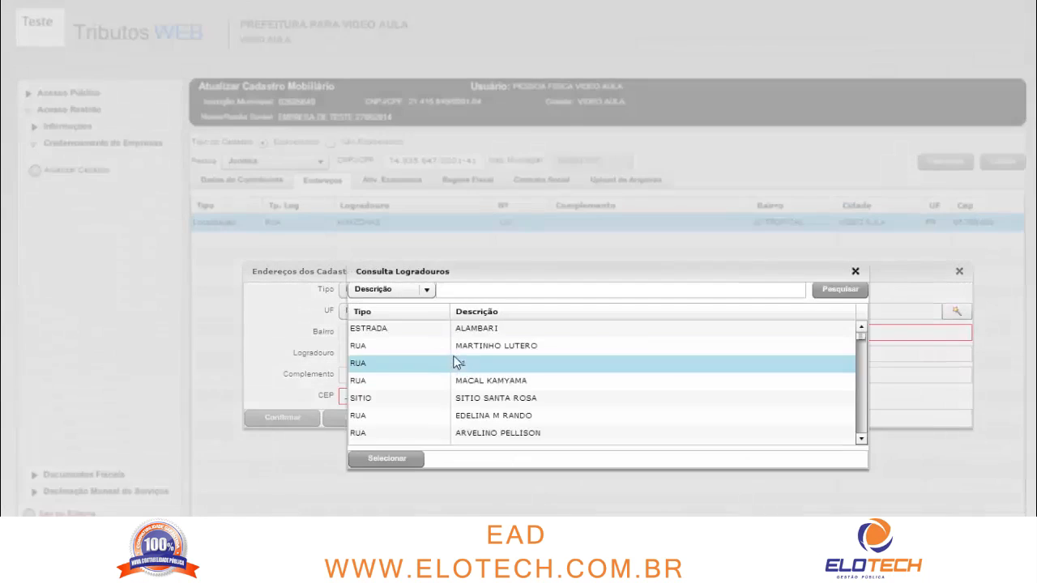
scroll(523, 377, down, 5)
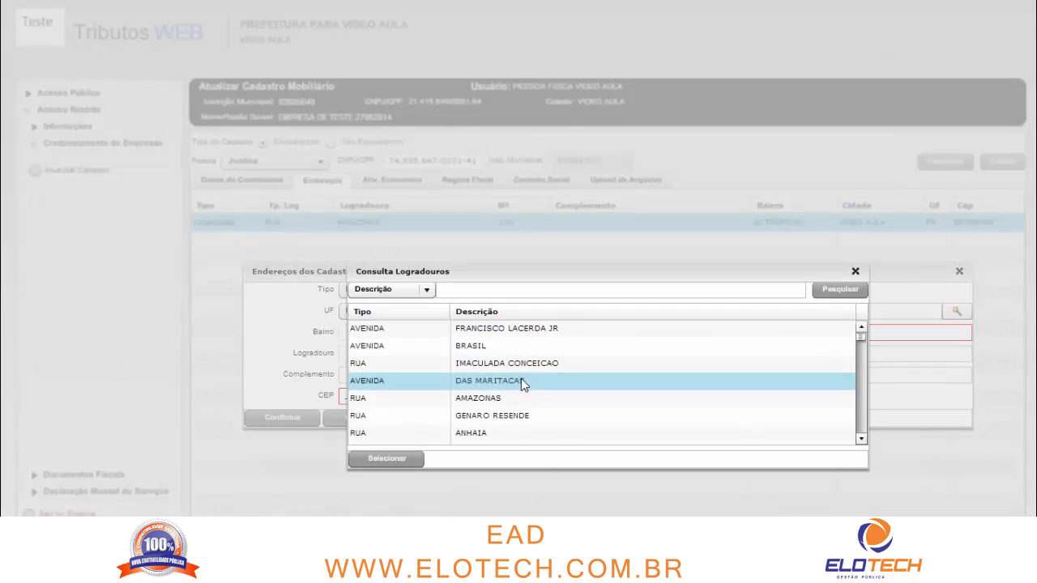
click(856, 272)
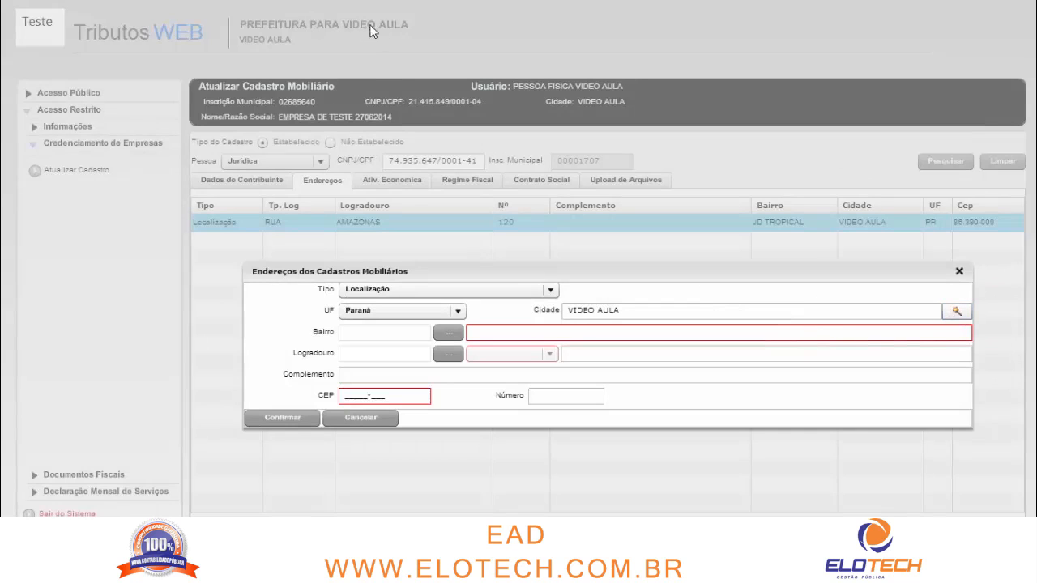
Set the address city to CASCAVEL and the neighbourhood (Bairro) to CENTRO
click(957, 311)
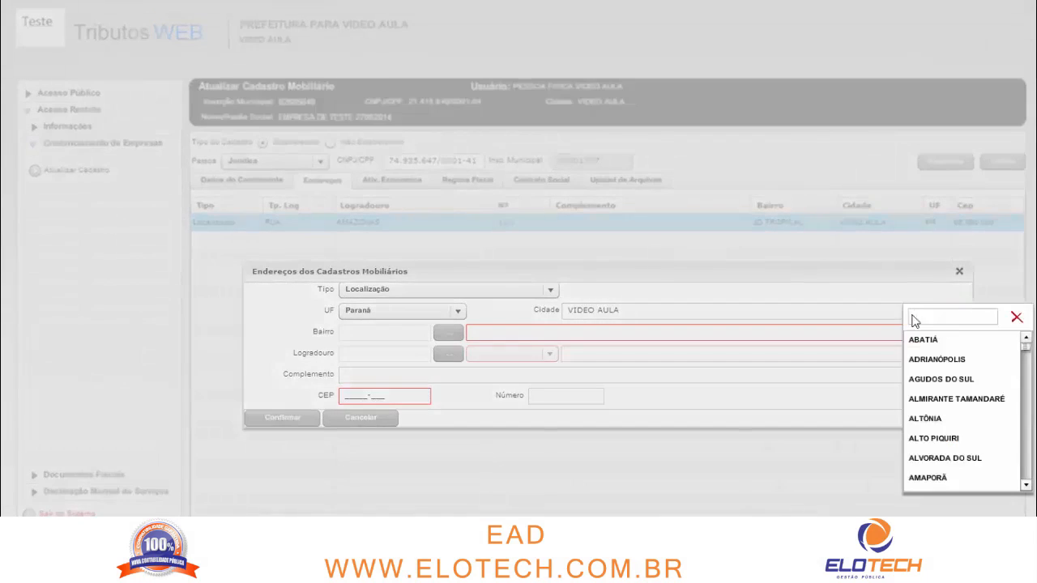
text(CASCA)
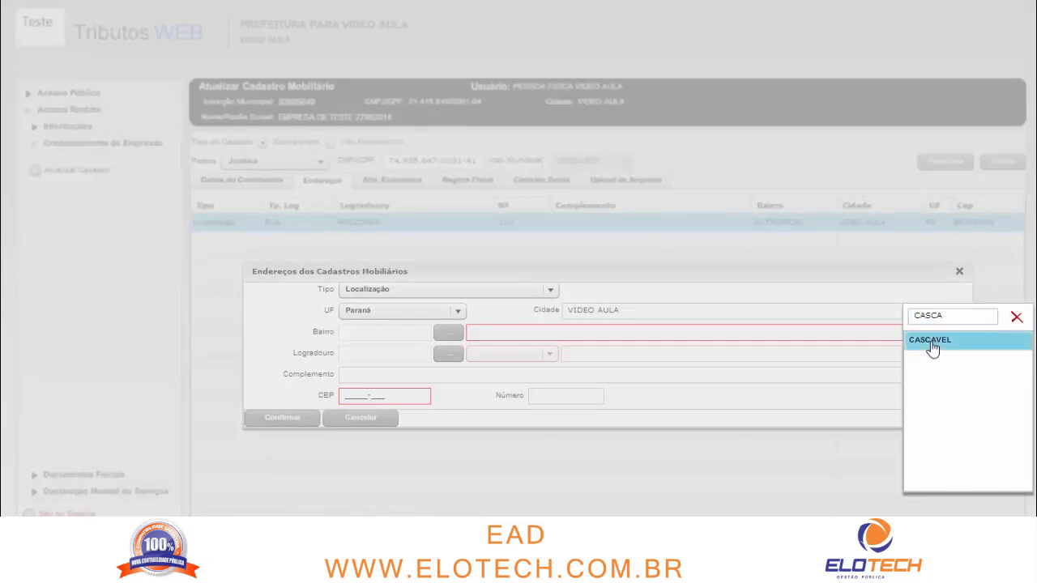
click(931, 344)
click(485, 332)
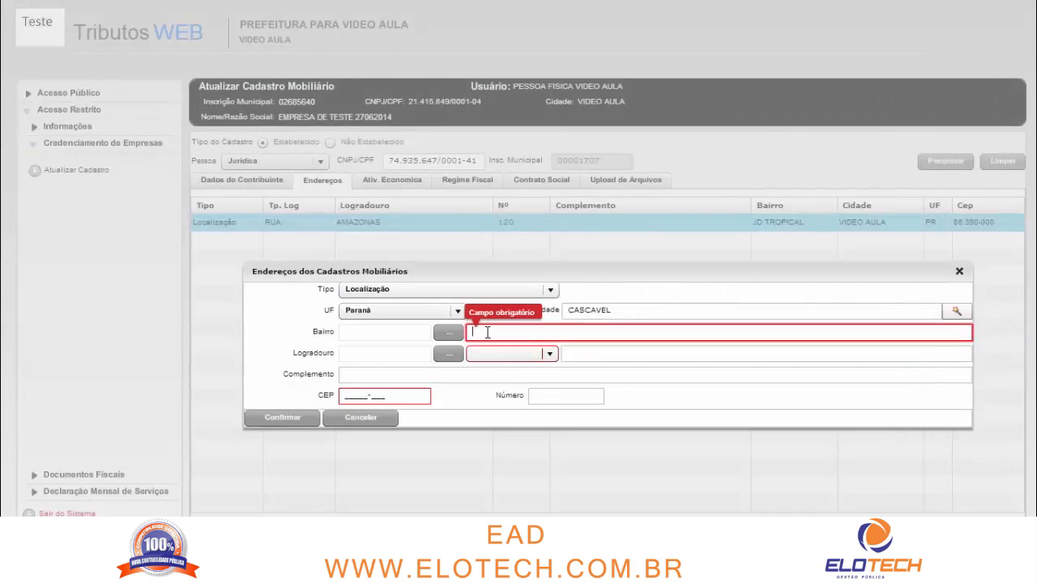
text(ASDASDASDAS)
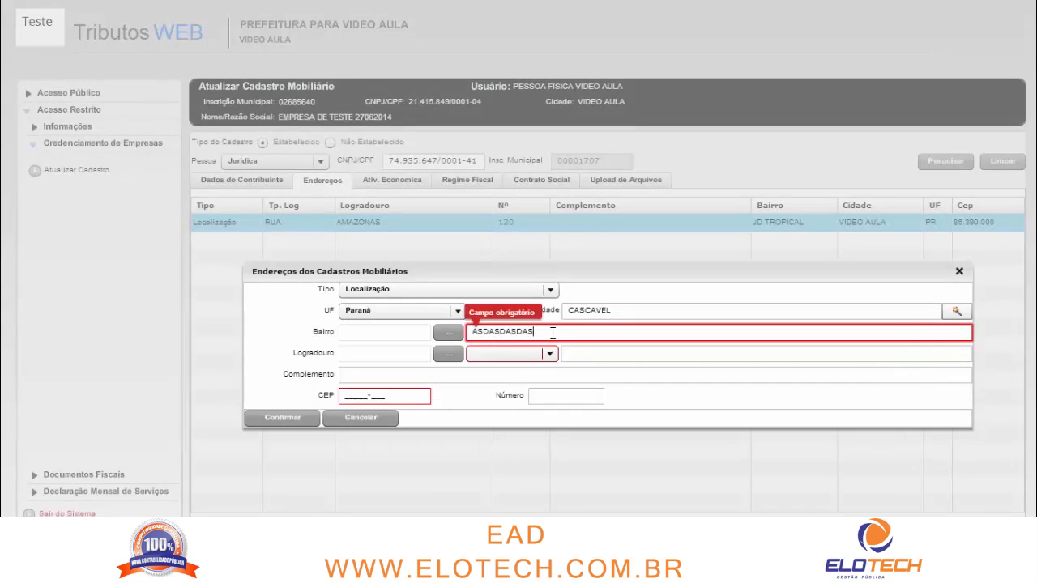
drag(552, 334, 438, 336)
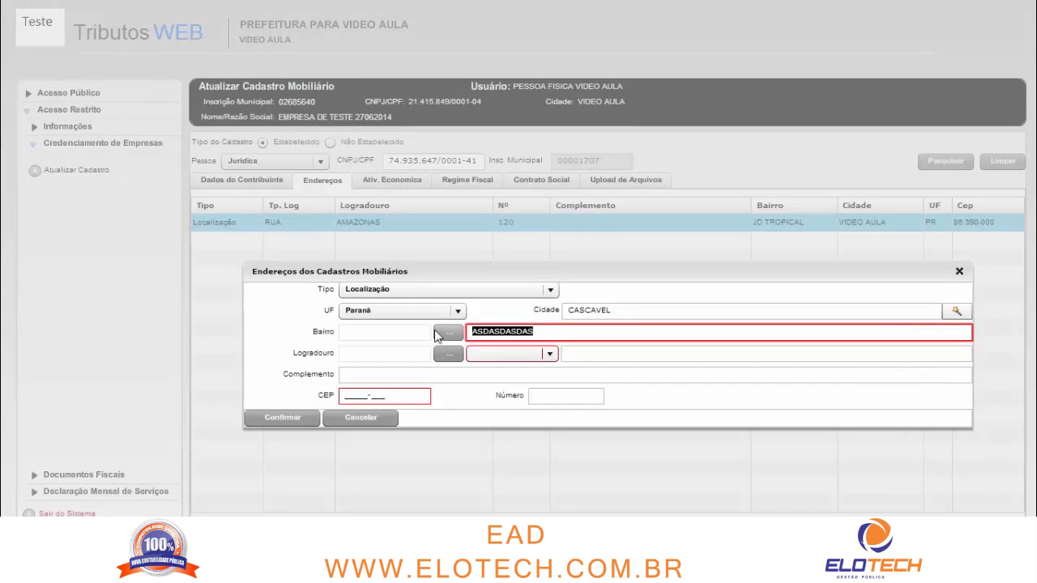
text(AHSUHU)
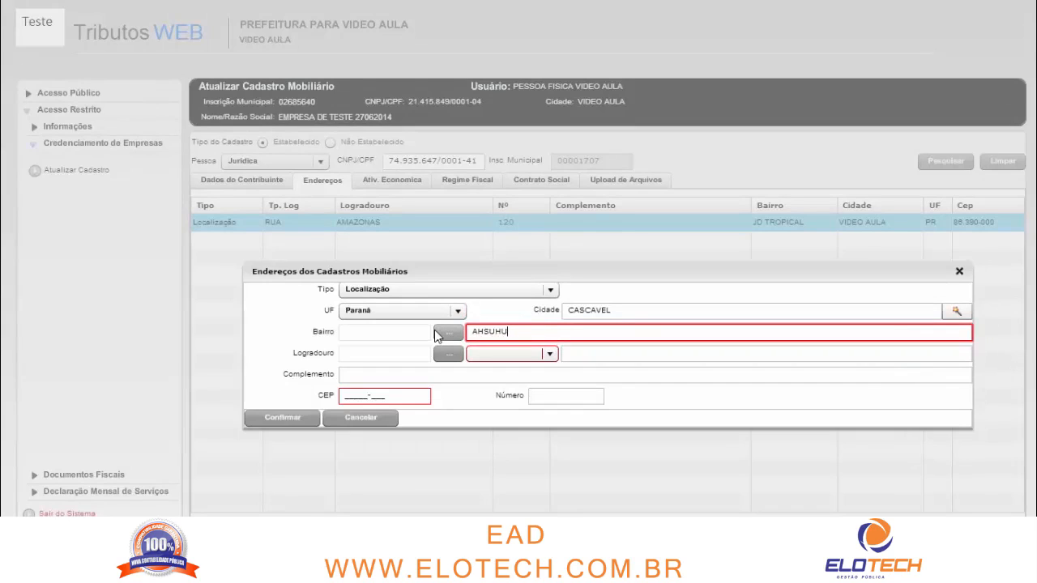
key(BackSpace)
key(BackSpace)
key(BackSpace)
key(BackSpace)
text(CENTRO)
Set the street to AVENIDA SANTOS
click(505, 357)
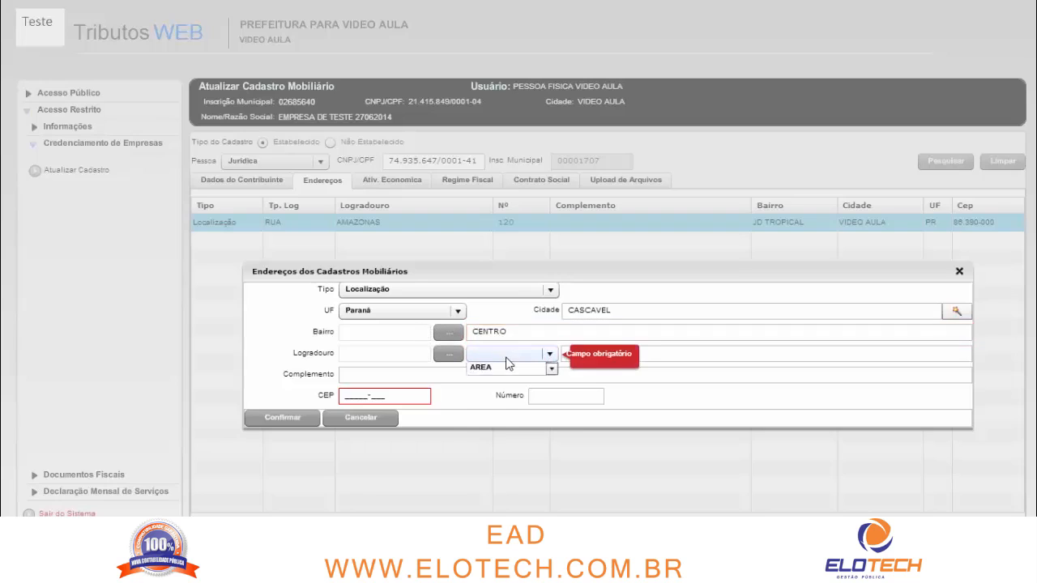
scroll(518, 433, down, 1)
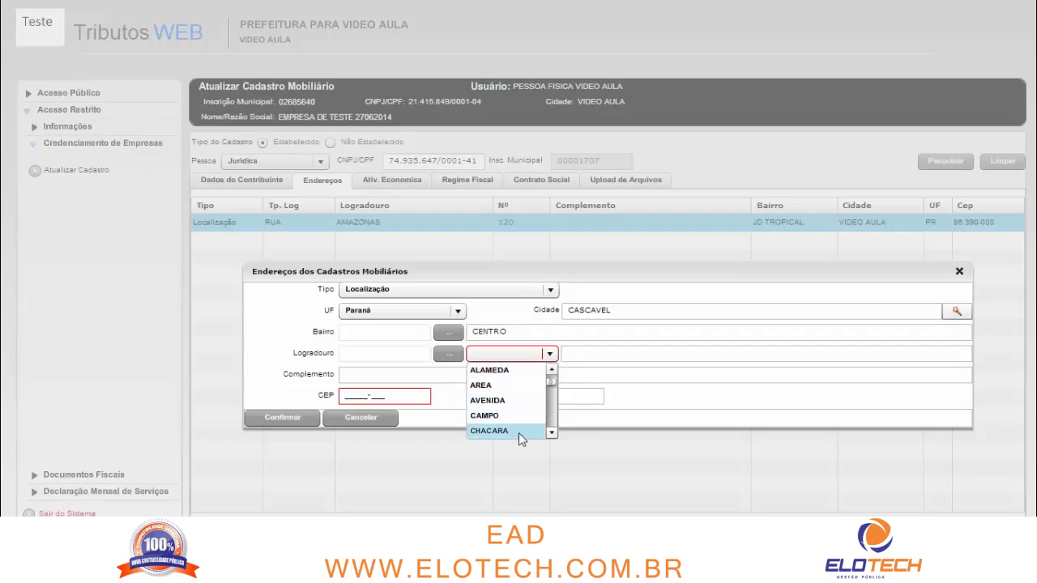
click(551, 434)
click(552, 369)
click(551, 370)
click(552, 369)
click(552, 369)
click(552, 434)
click(552, 433)
click(552, 433)
click(552, 433)
click(494, 385)
click(595, 360)
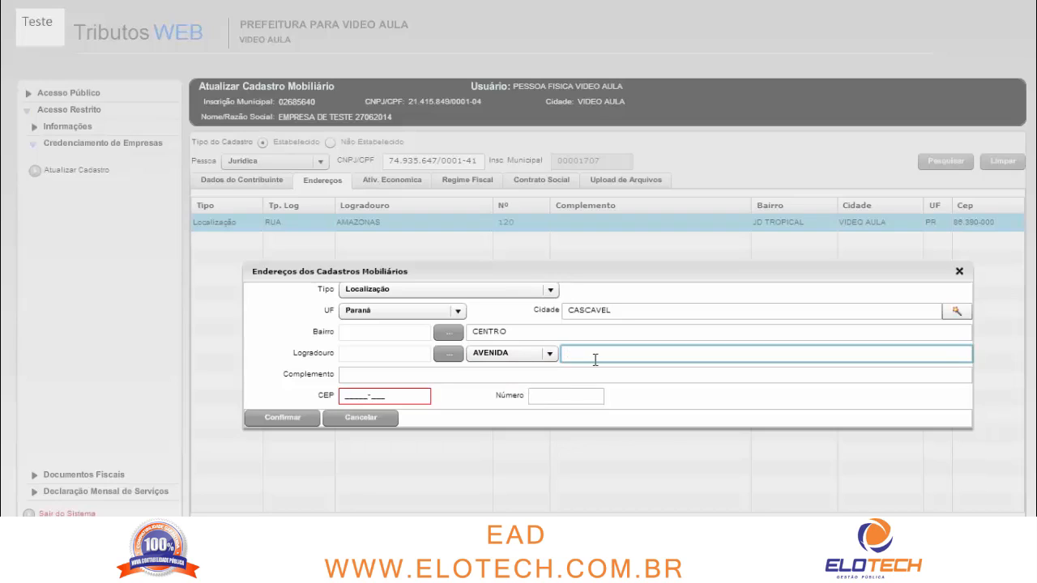
text(SANTOS)
key(Tab)
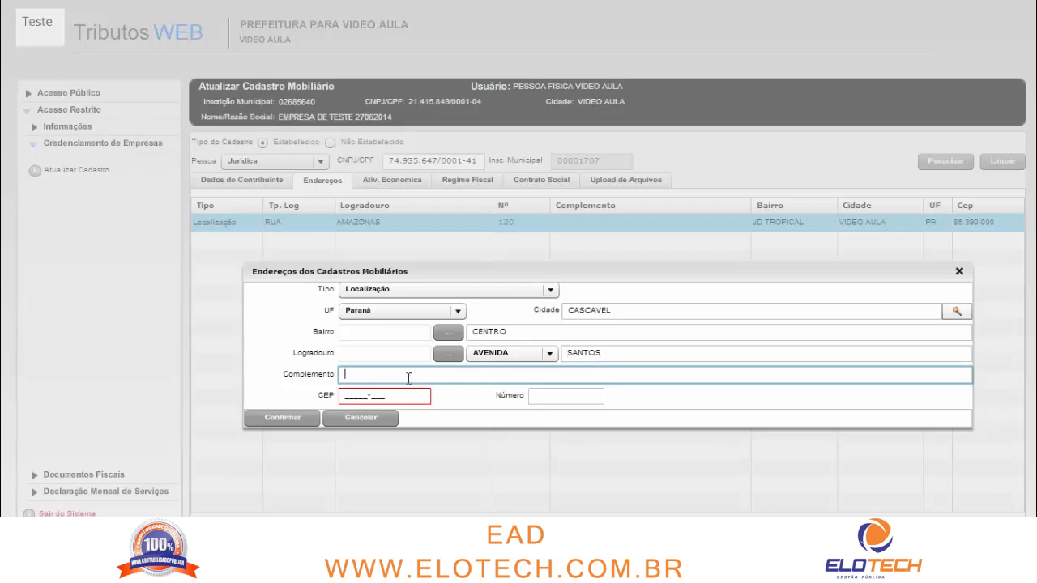
Enter CEP 87000-000 and move on to the house number
click(363, 395)
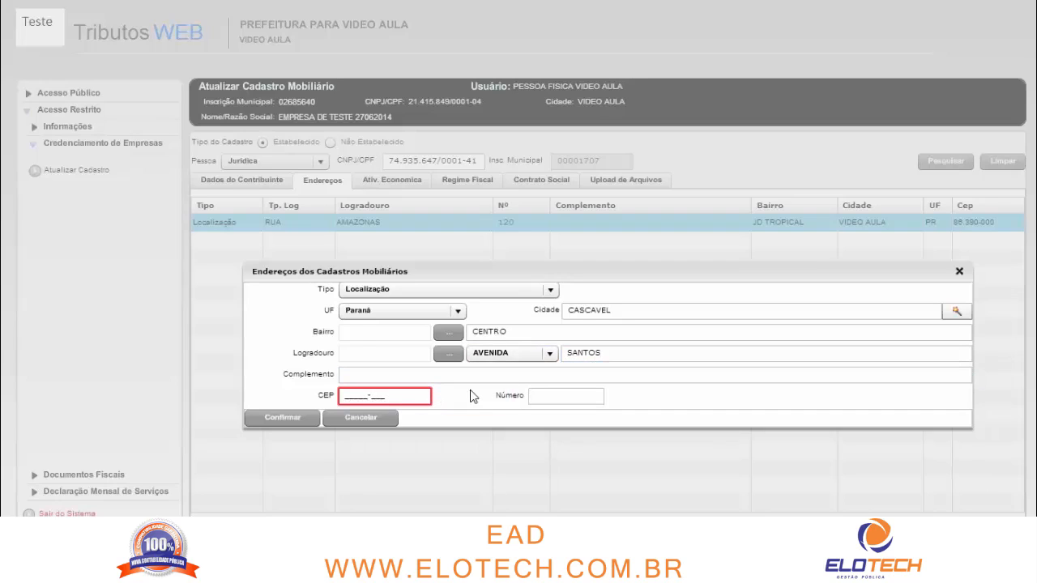
text(87000-000)
key(Tab)
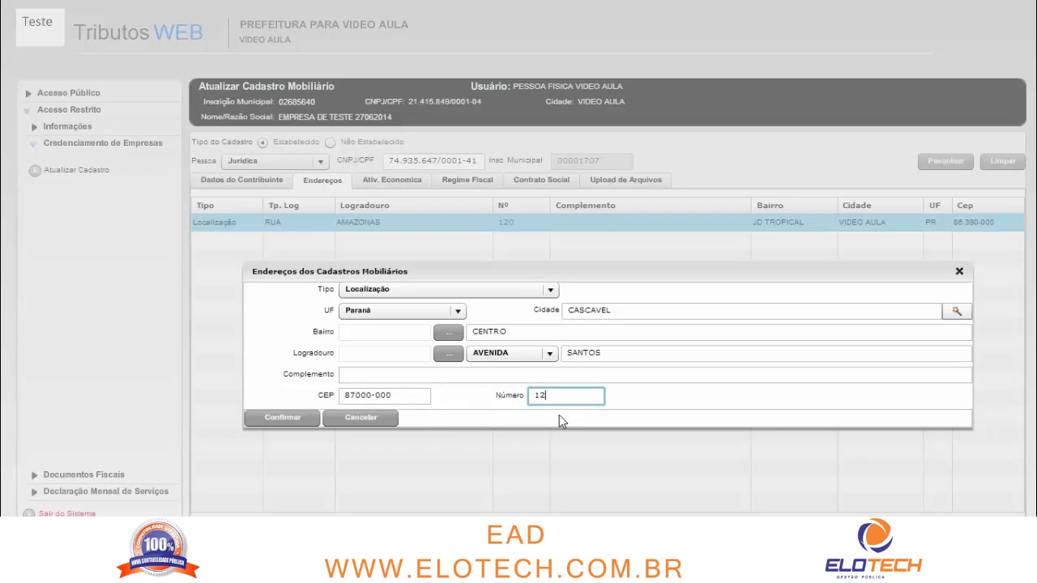
Confirm the AVENIDA SANTOS address and select its new row in the Endereços list
click(307, 418)
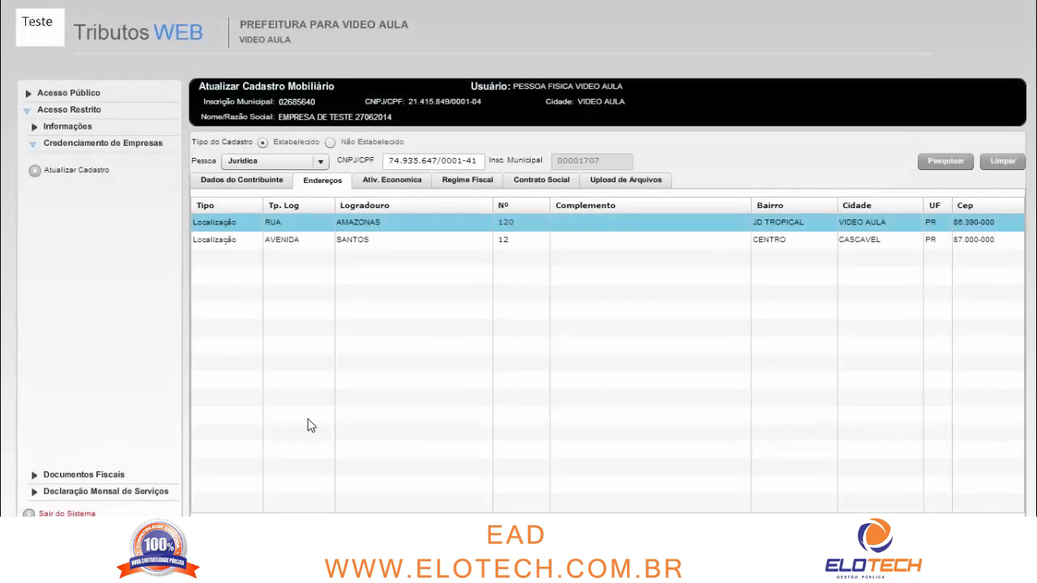
click(290, 246)
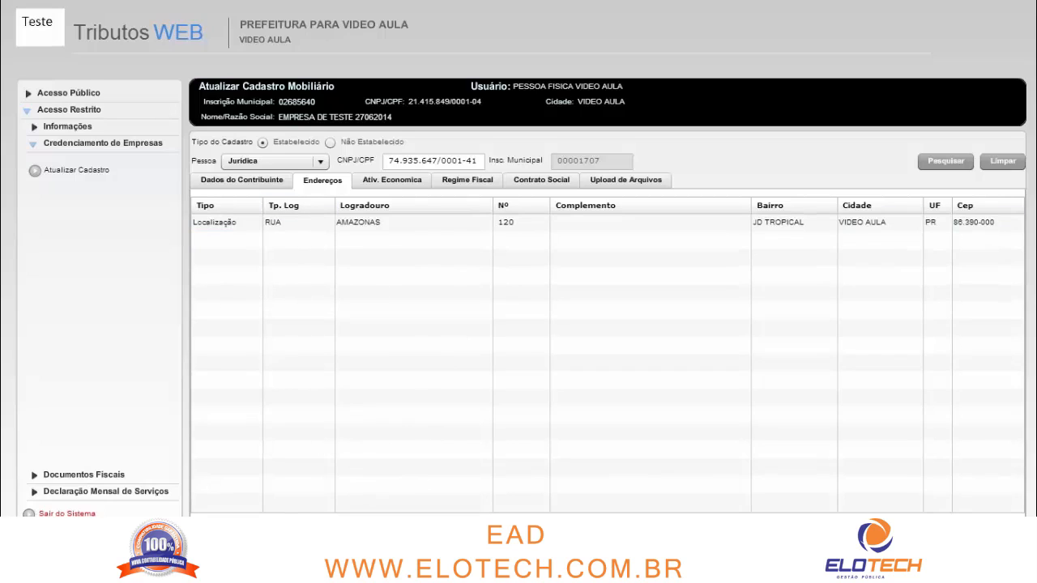
Show the Ativ. Economica tab and select activity 6911701 SERVICOS ADVOCATICIOS to view its services
click(392, 181)
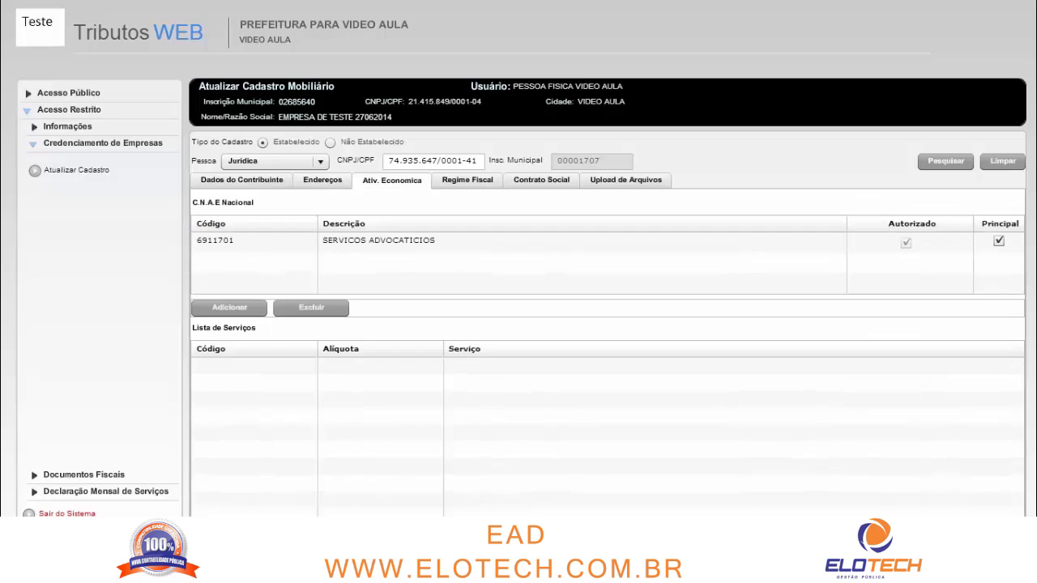
click(352, 237)
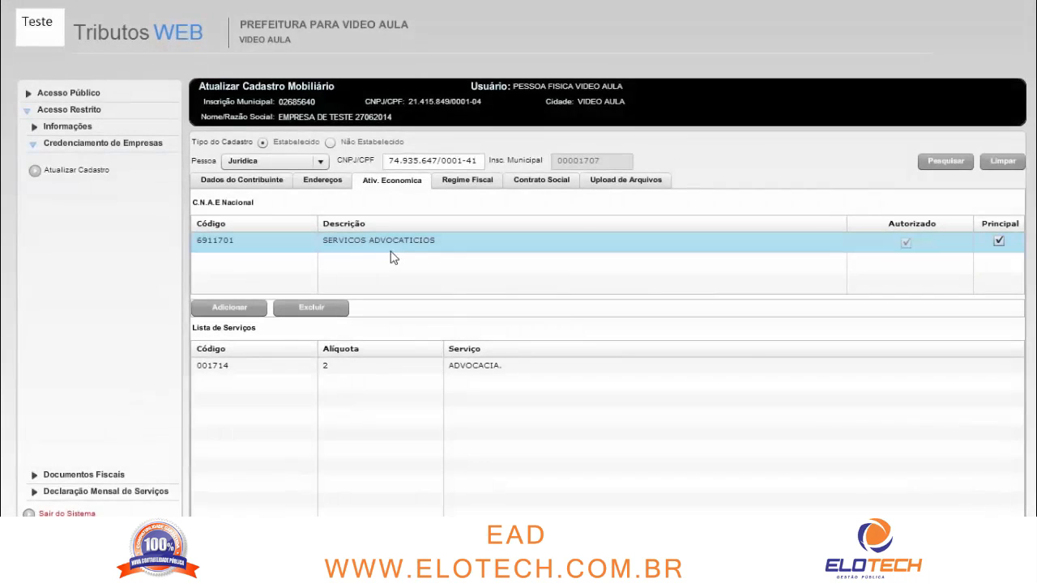
click(235, 240)
Search CNAE descriptions for CONSULTORIA and add 6204000 CONSULTORIA EM TECNOLOGIA DA INFORMACAO
click(247, 307)
click(483, 195)
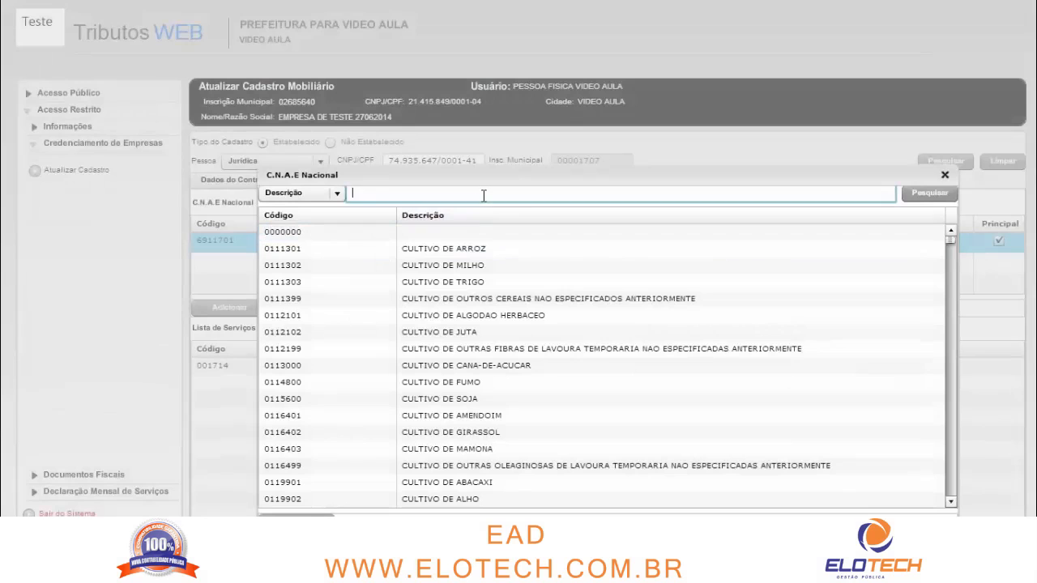
click(945, 175)
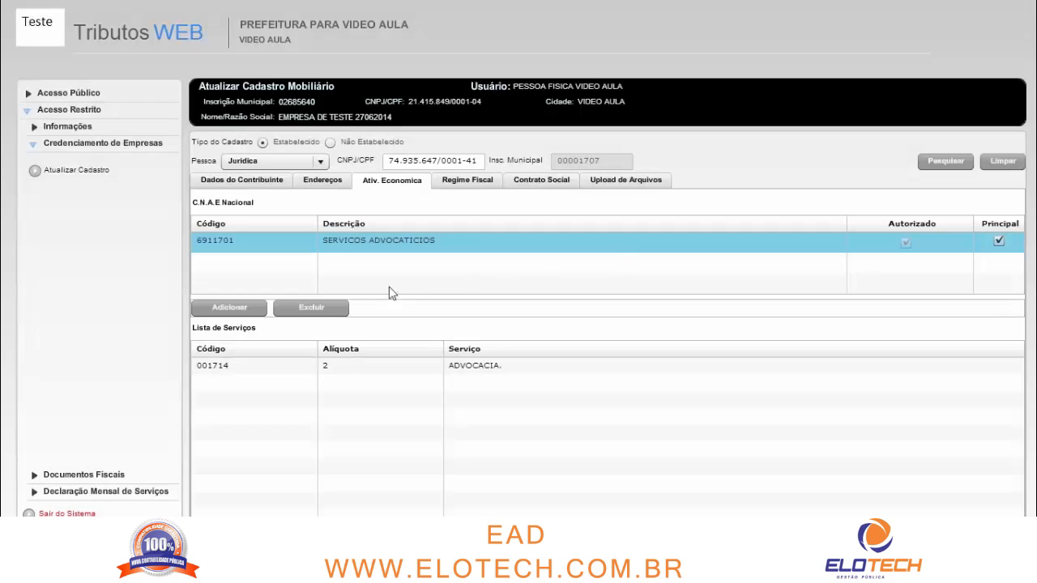
click(237, 309)
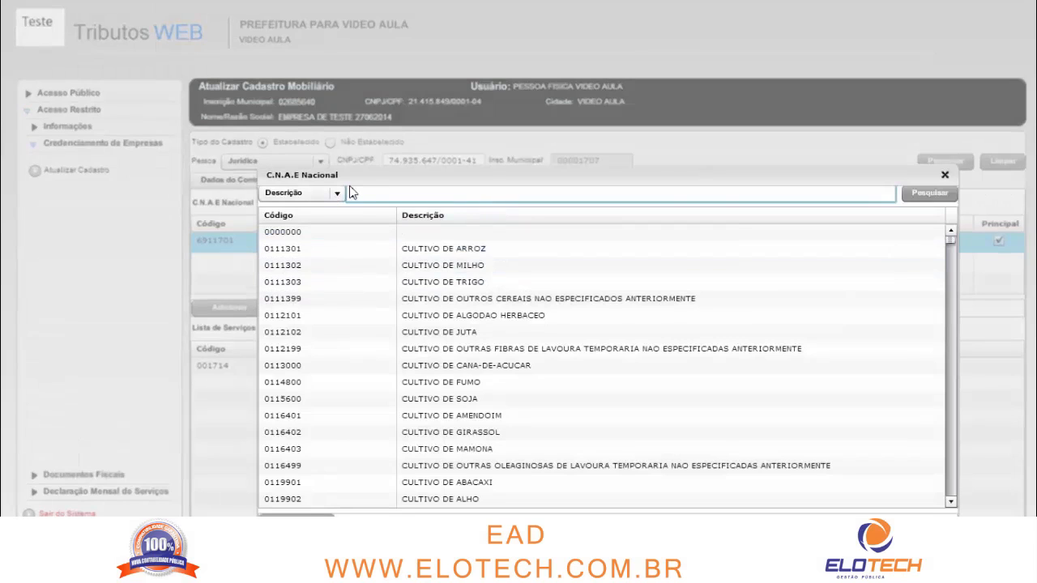
text(CO)
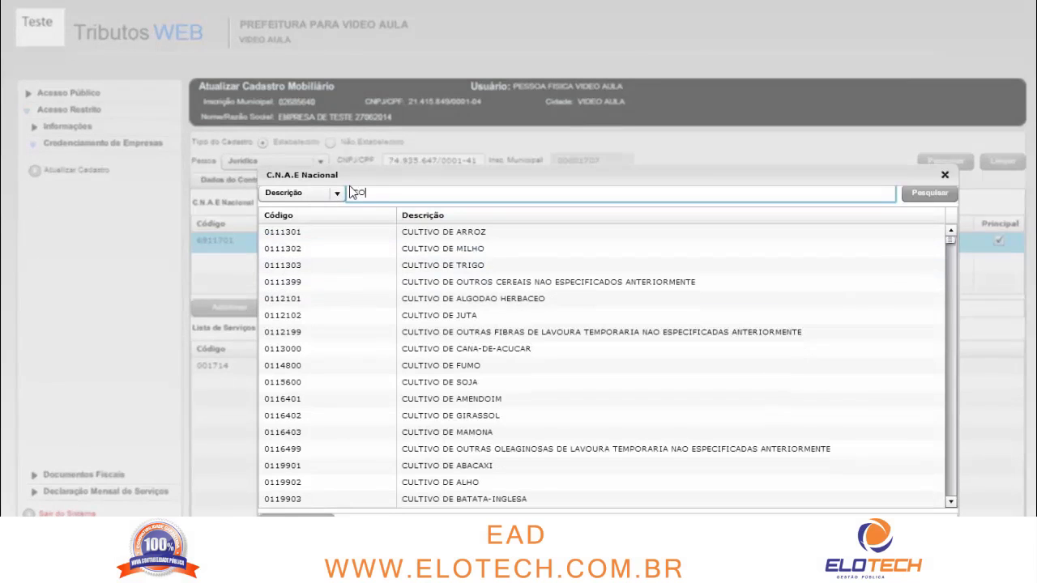
text(NSULTORIA)
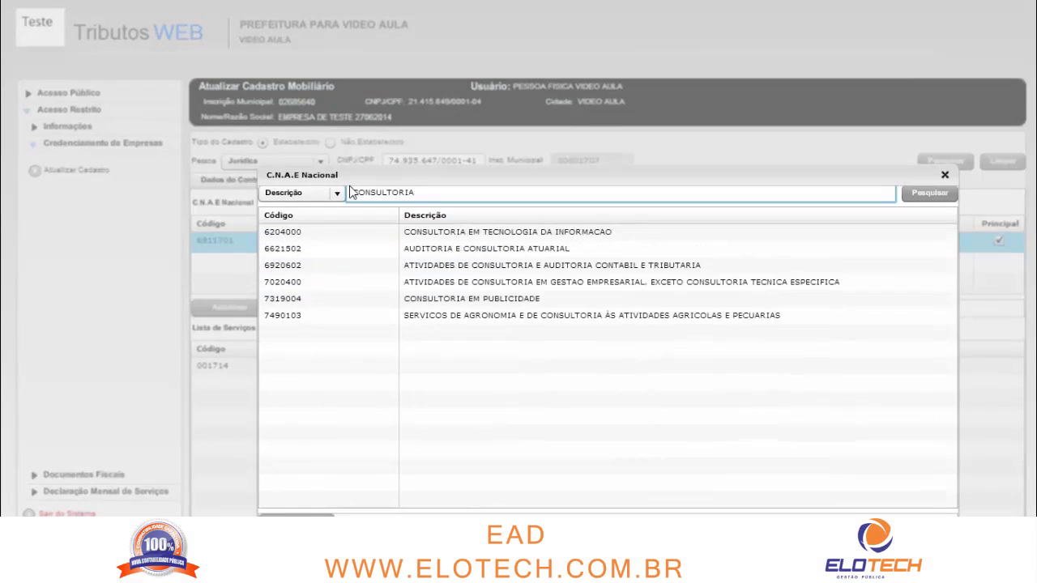
double_click(556, 234)
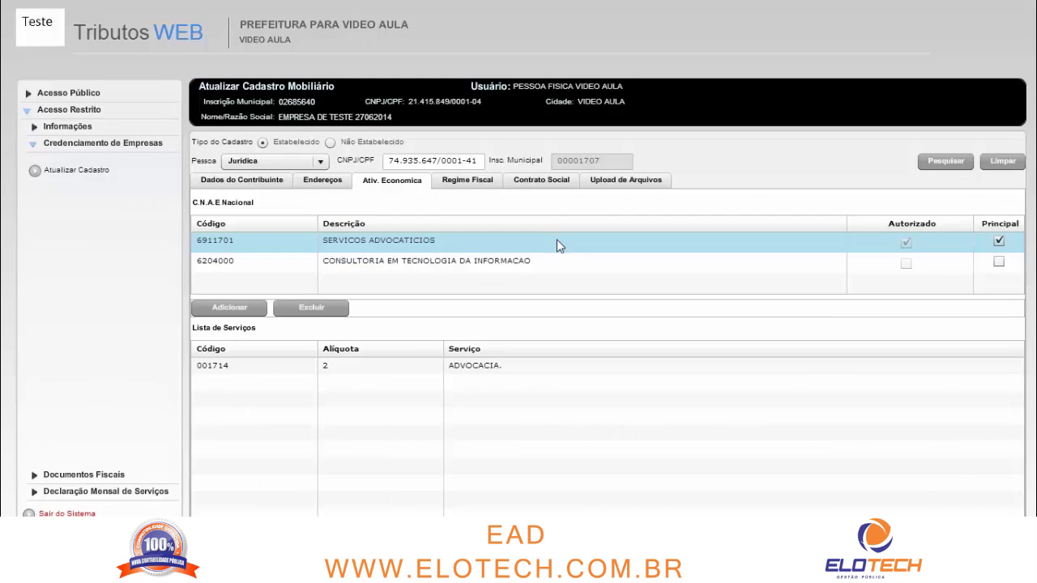
click(386, 247)
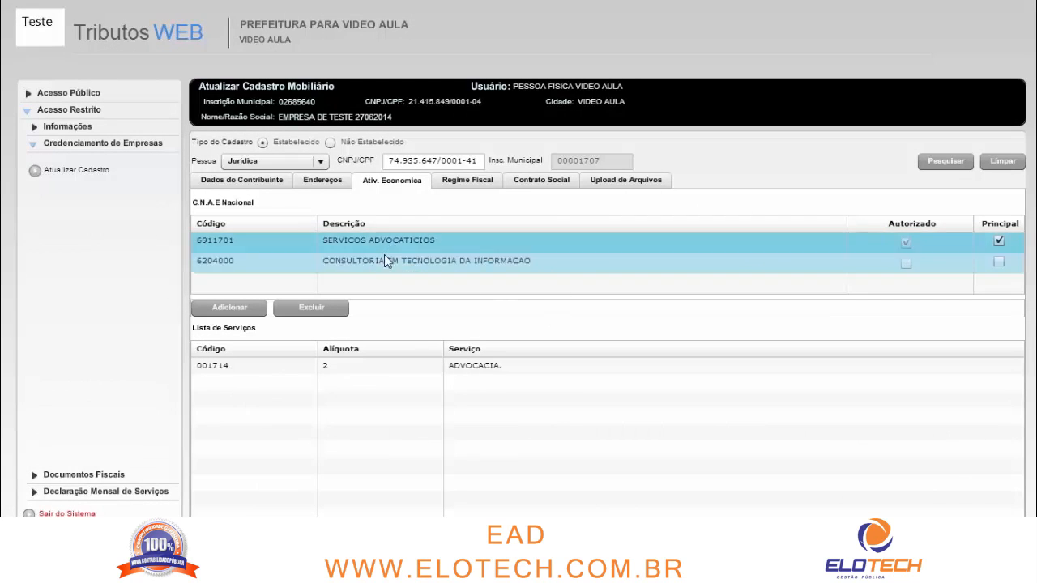
click(294, 248)
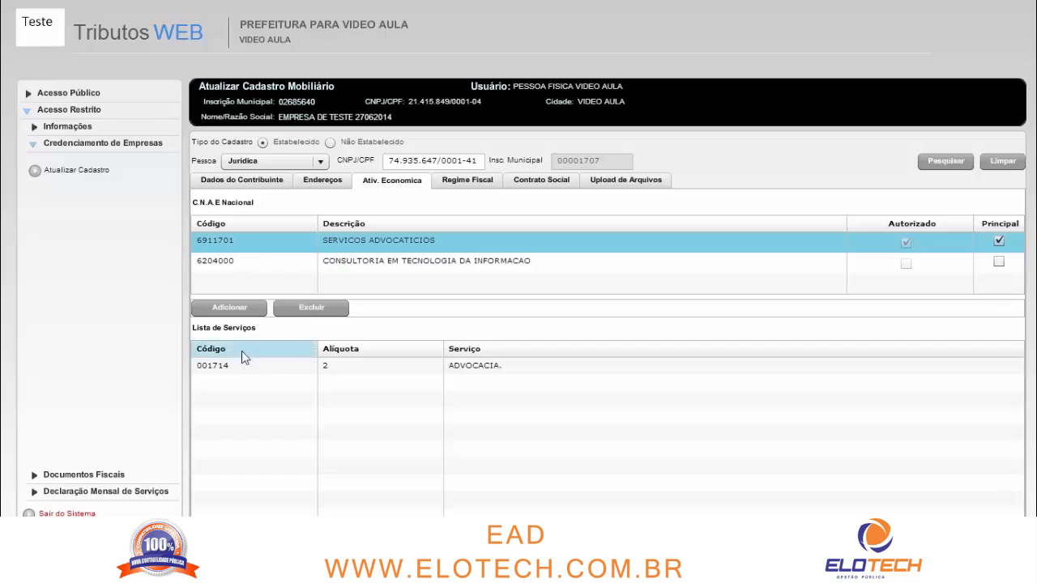
Try making 6204000 the principal activity, dismiss the warning, and keep 6911701 as principal
click(361, 261)
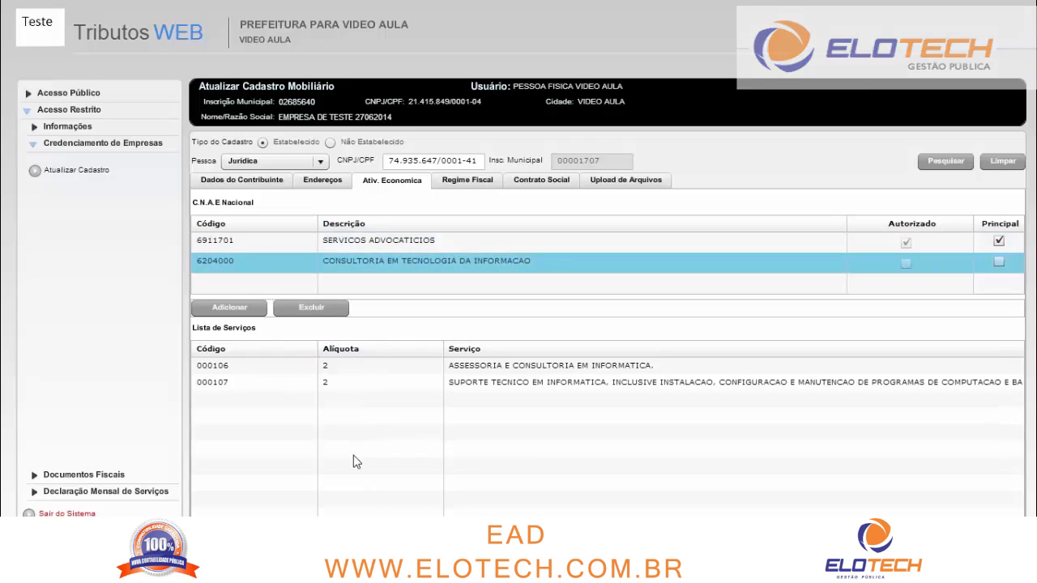
click(1000, 262)
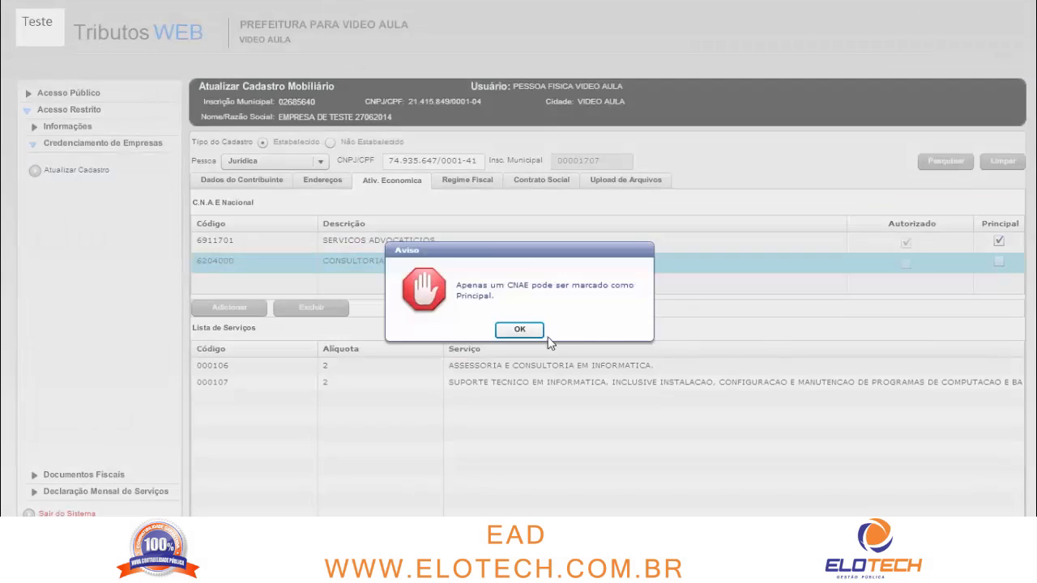
click(519, 330)
click(999, 243)
click(999, 262)
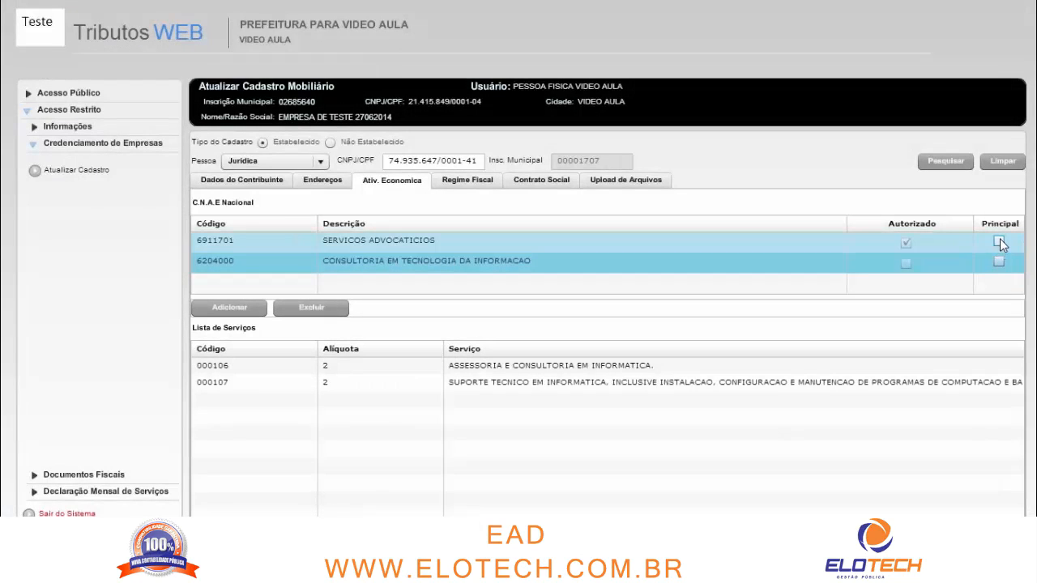
click(999, 240)
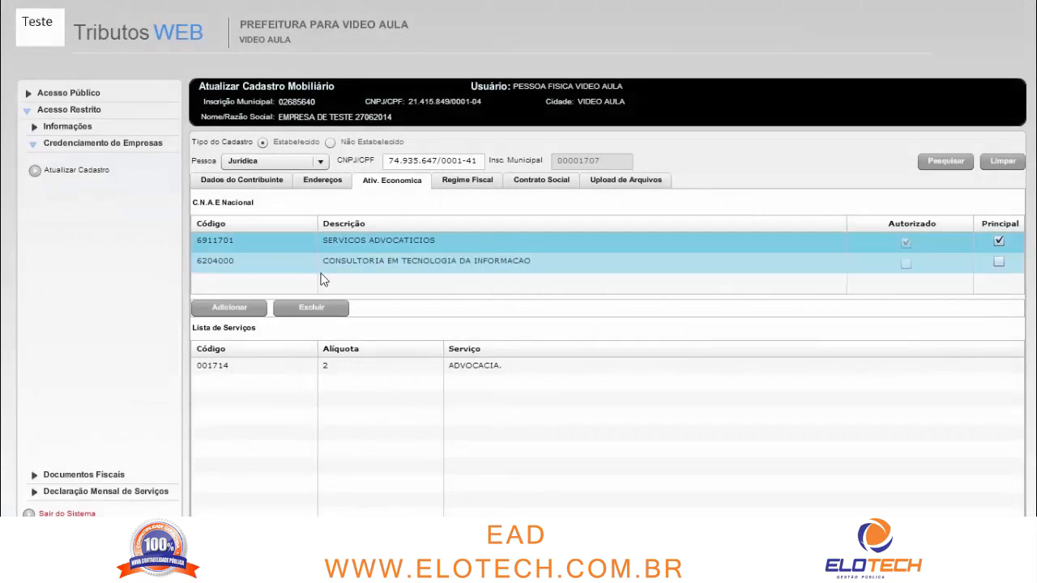
Delete activity 6204000 and select the remaining 6911701 row
click(358, 257)
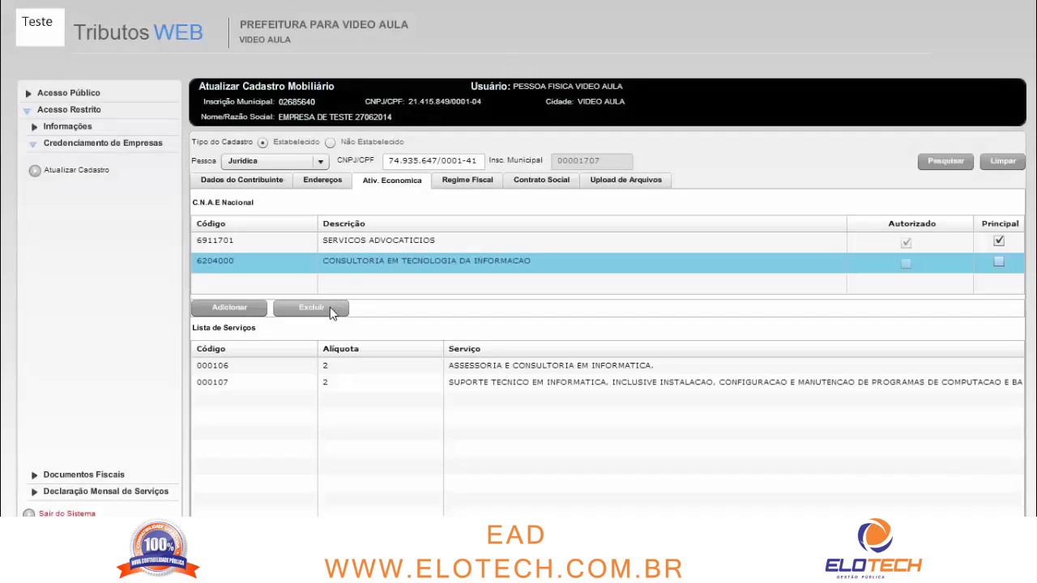
click(327, 314)
click(357, 237)
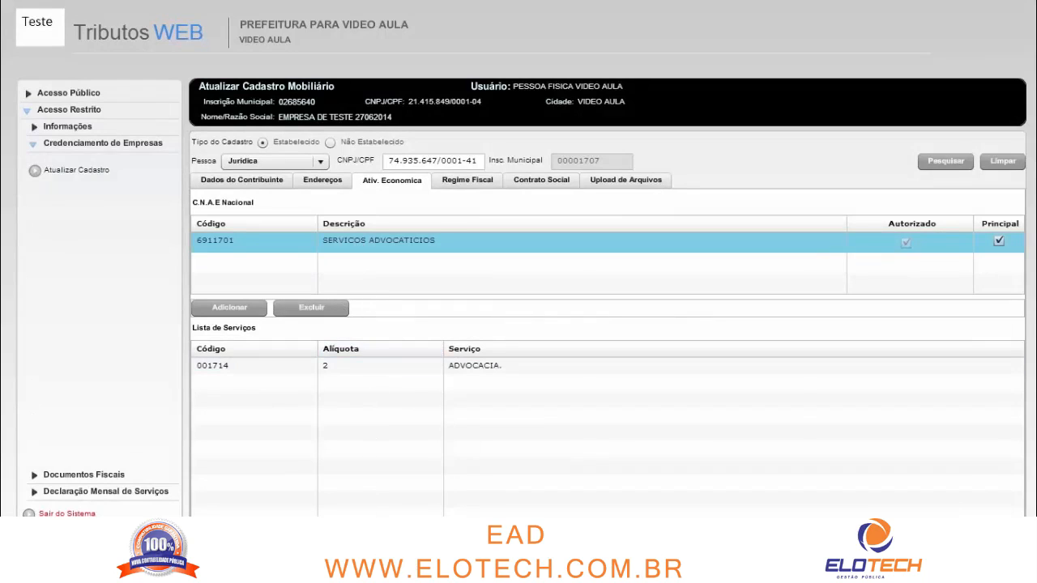
Open the Regime Fiscal tab and bring up the form for a new tax regime
click(467, 180)
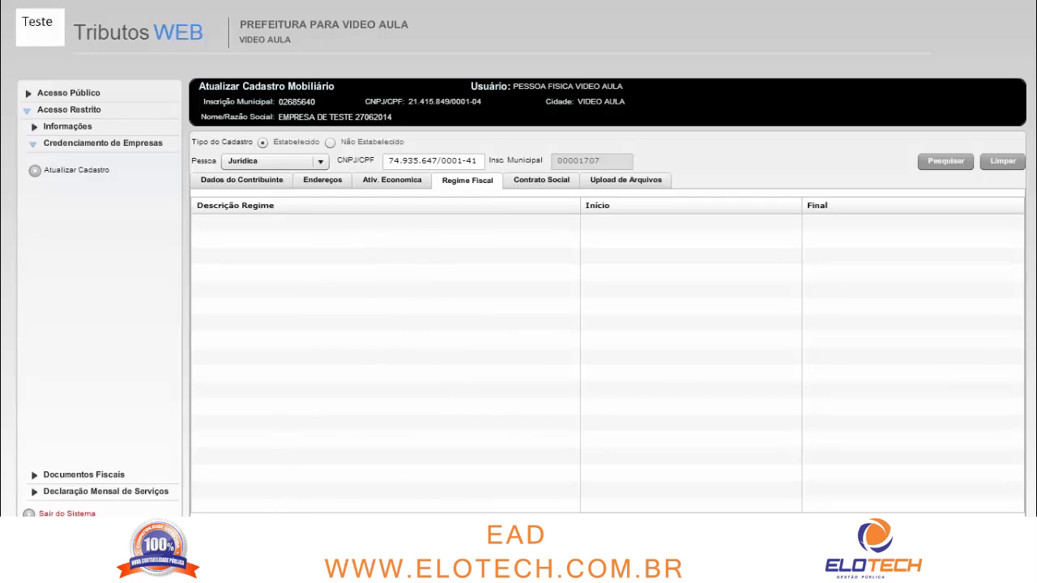
click(231, 525)
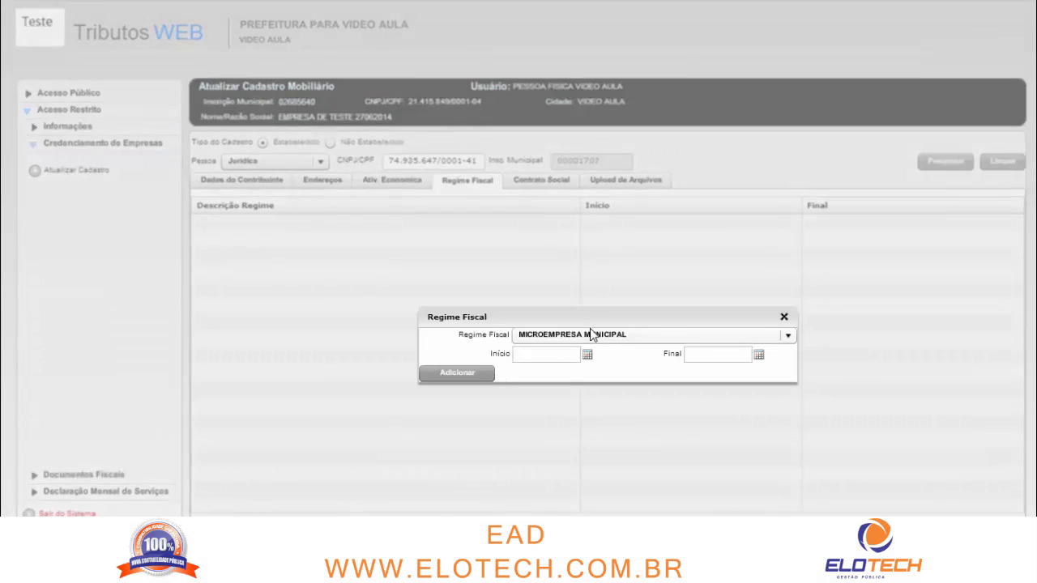
drag(588, 322, 559, 221)
Choose Sem Regime Fiscal from the Regime Fiscal dropdown
click(567, 232)
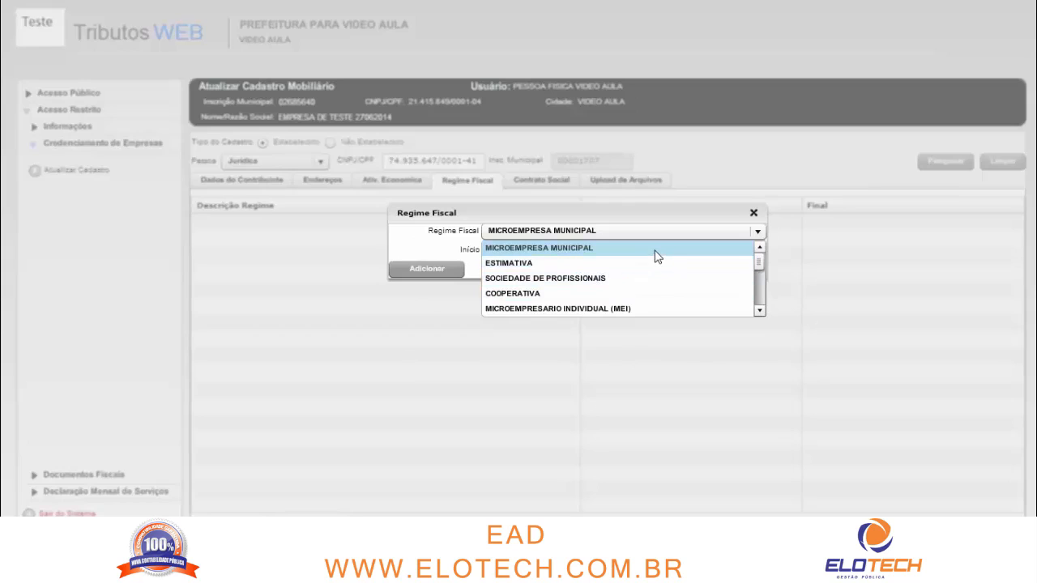
click(763, 308)
click(763, 308)
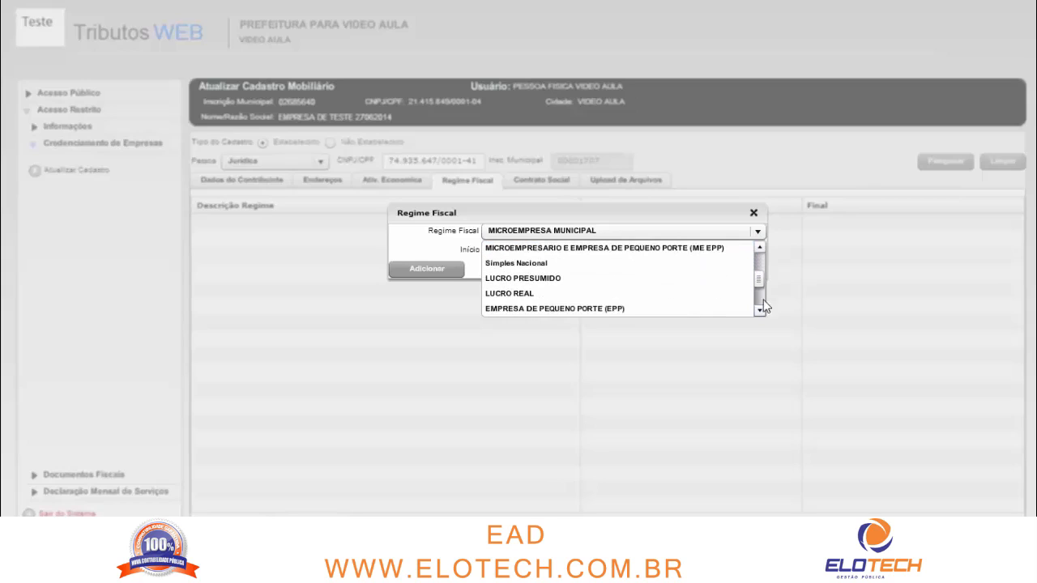
click(760, 248)
click(760, 247)
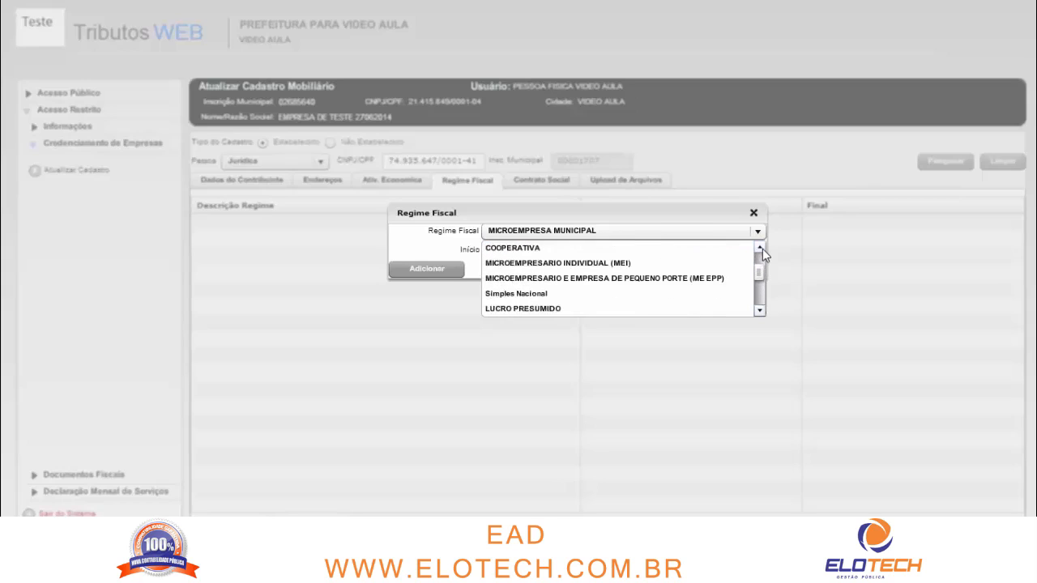
click(761, 249)
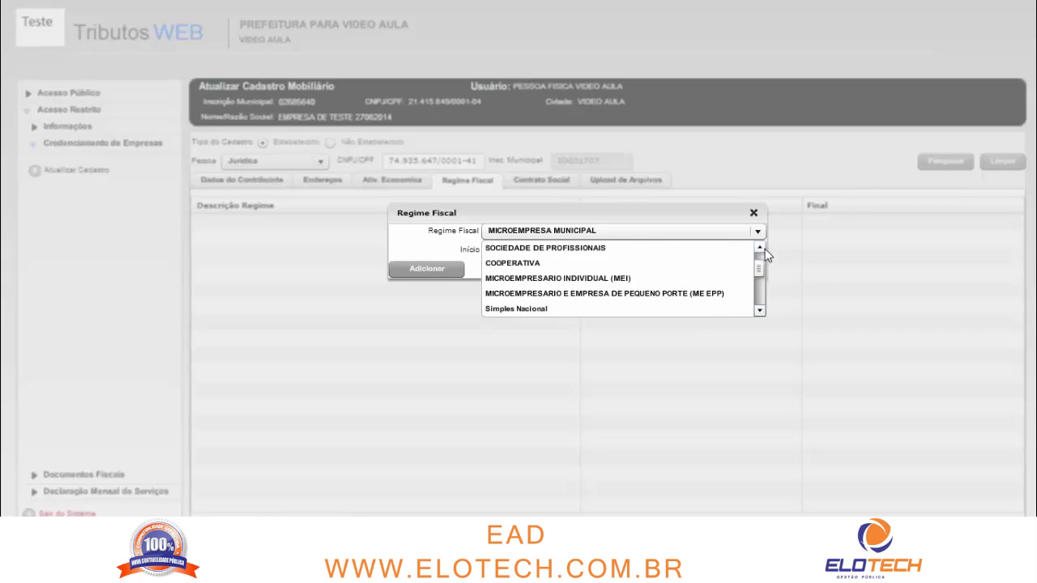
click(764, 248)
click(763, 248)
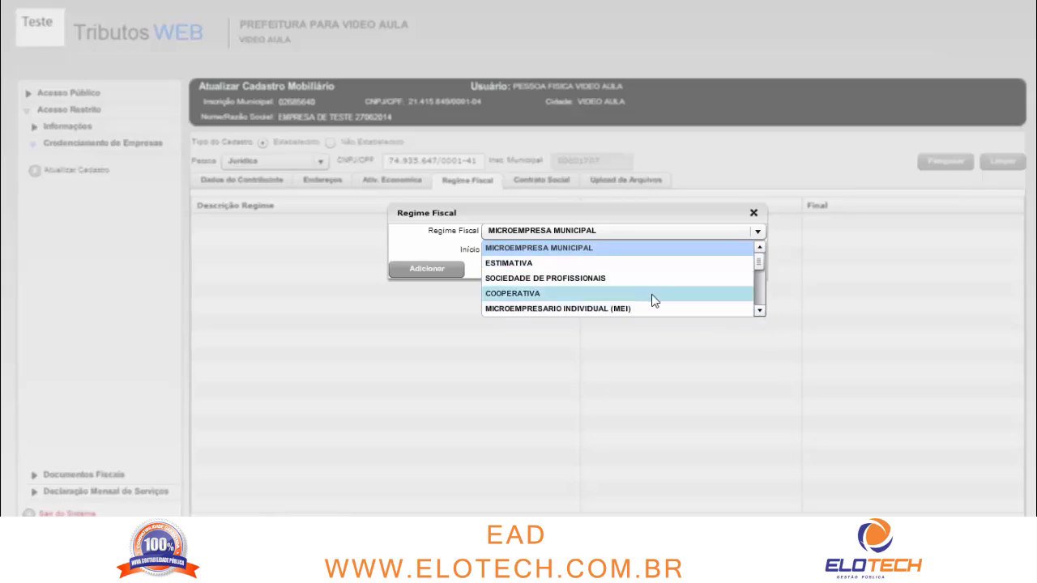
click(759, 312)
click(761, 312)
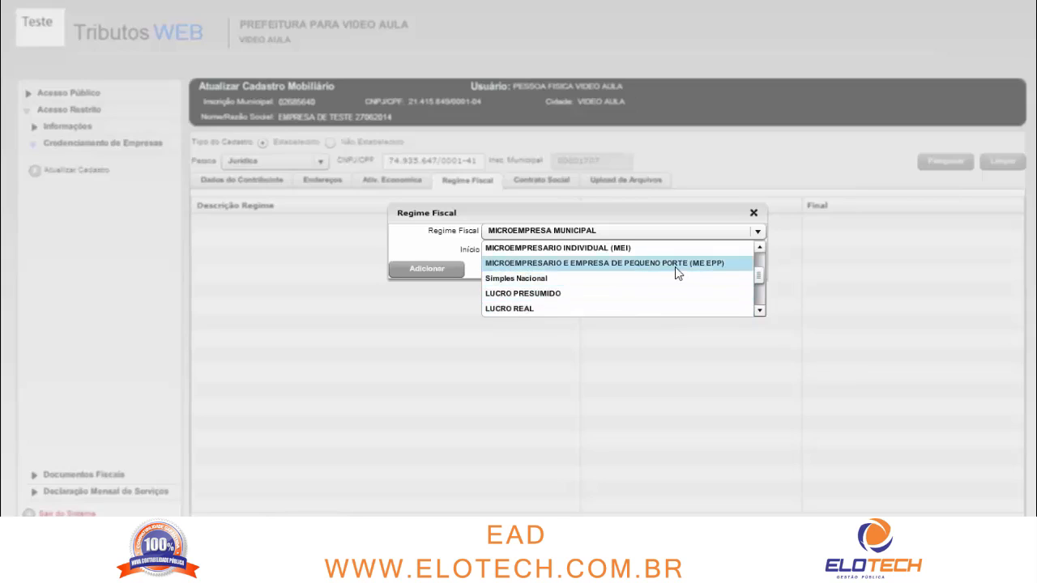
click(760, 311)
click(760, 311)
click(760, 312)
click(760, 311)
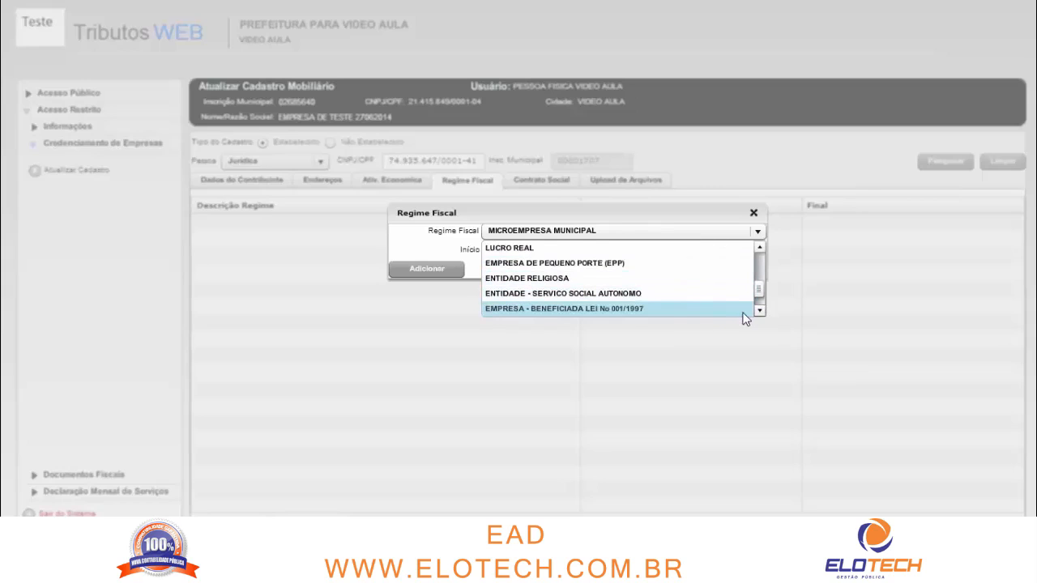
click(760, 311)
click(760, 311)
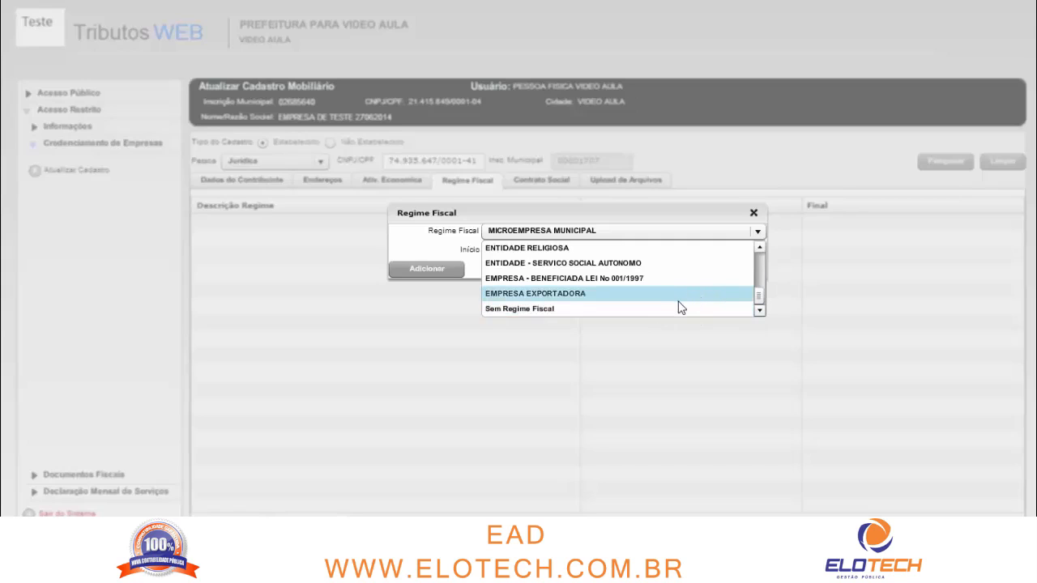
click(652, 314)
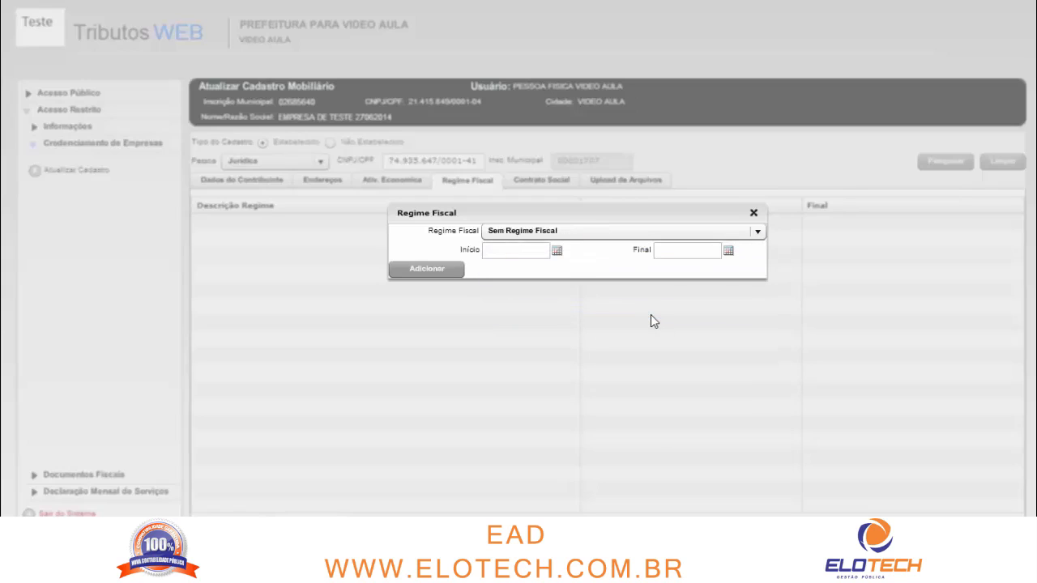
Enter 01/01/2008 as the regime start date and leave the end date empty
click(557, 252)
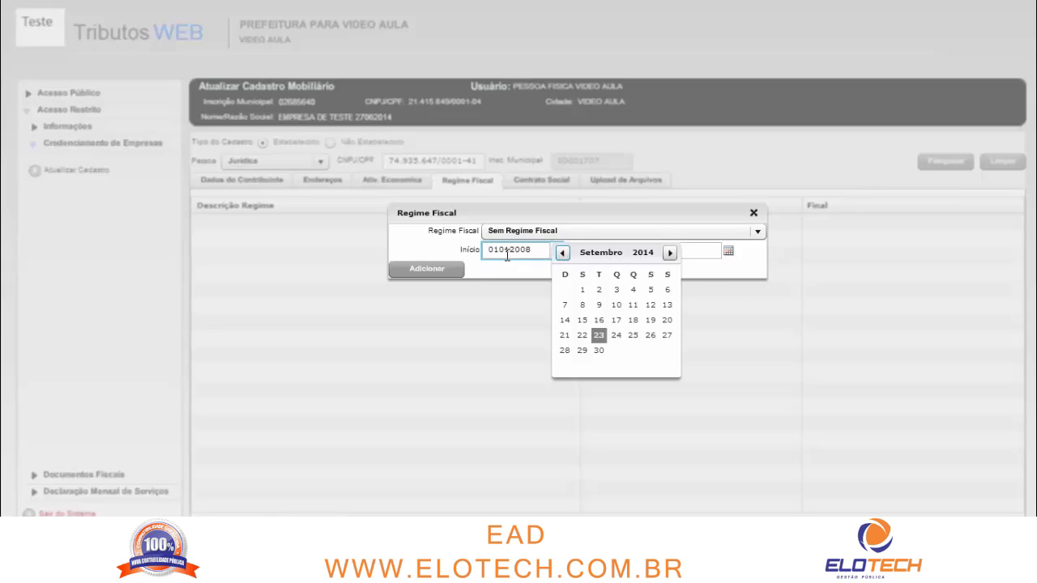
key(Tab)
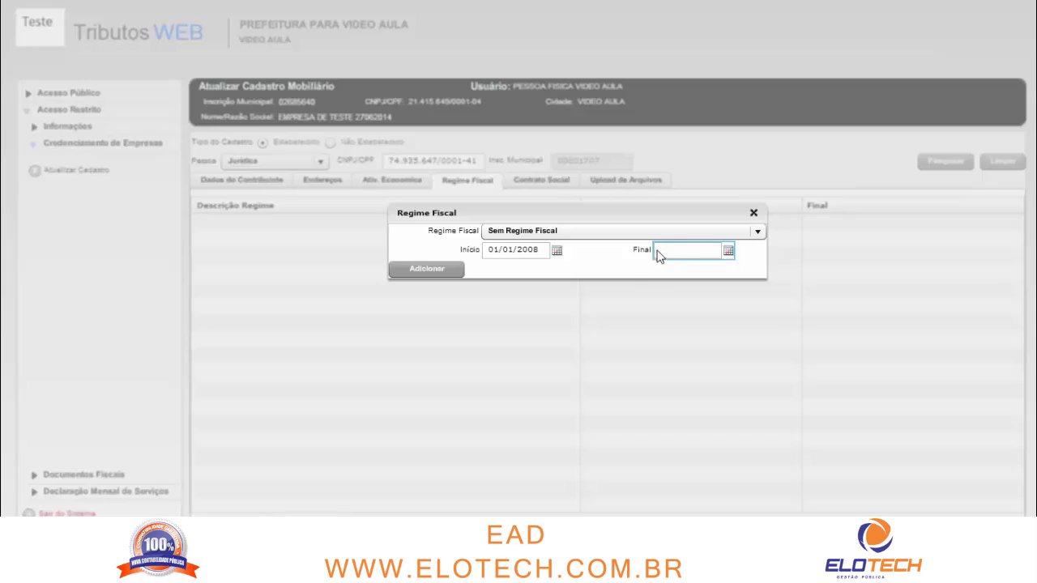
click(542, 250)
drag(542, 249, 484, 252)
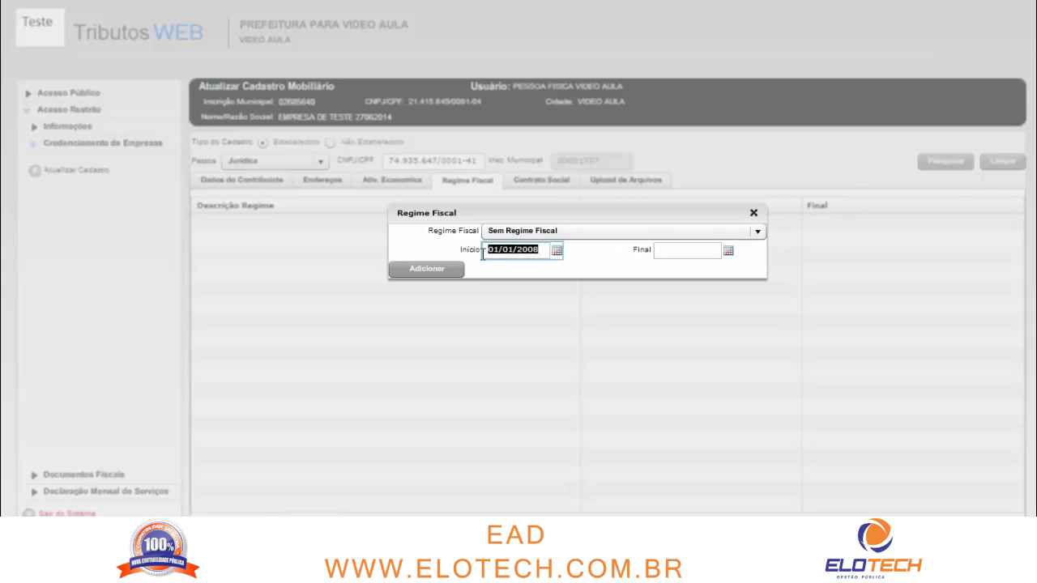
click(537, 249)
click(673, 251)
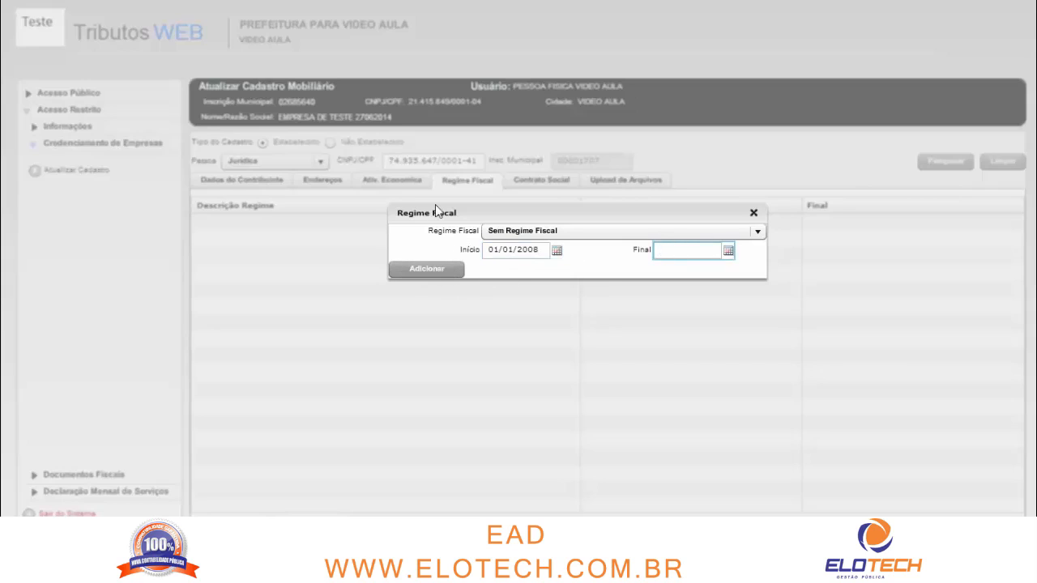
Add the Sem Regime Fiscal 01/01/2008 entry, check the CNPJ opening date, and return to the regime list
click(438, 274)
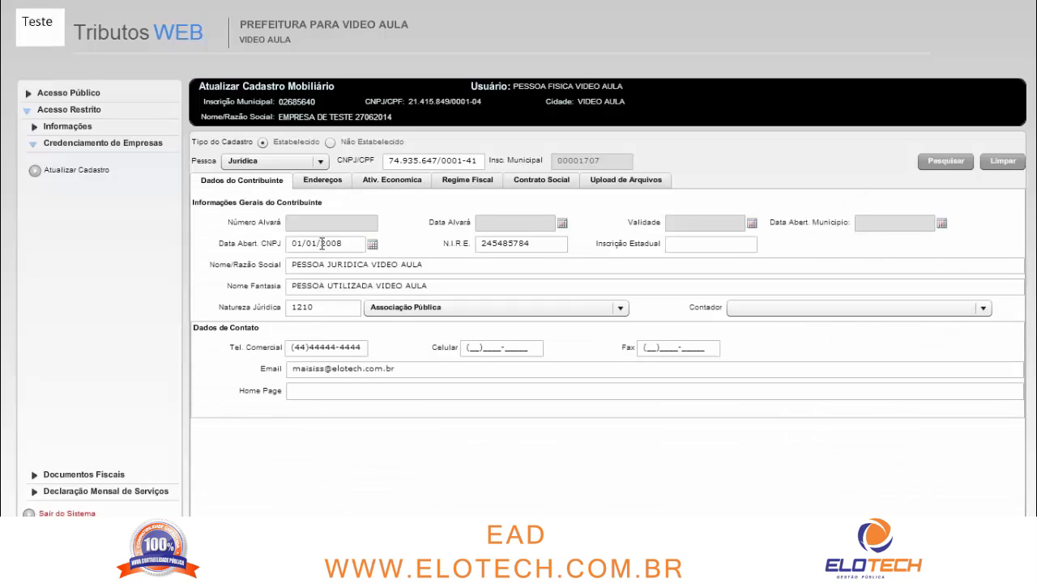
drag(343, 244, 305, 243)
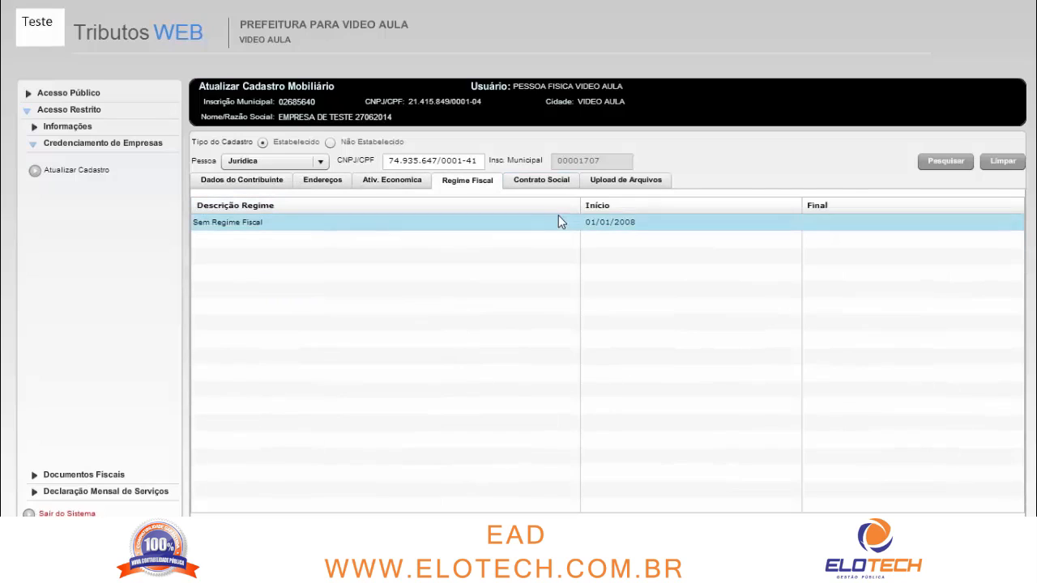
click(559, 223)
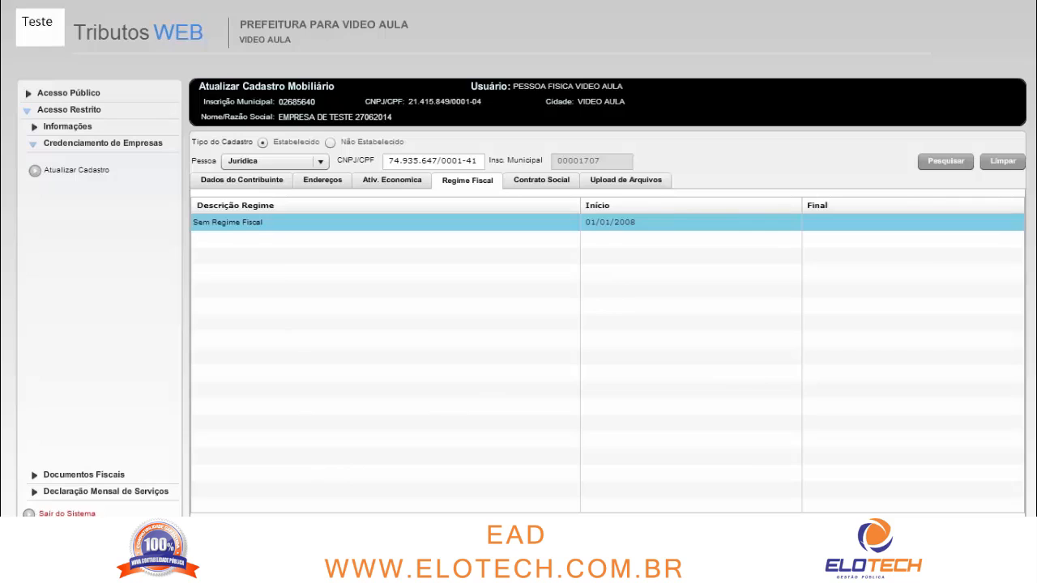
Open the Contrato Social tab and bring up an empty Registro do Contrato Social dialog
click(541, 181)
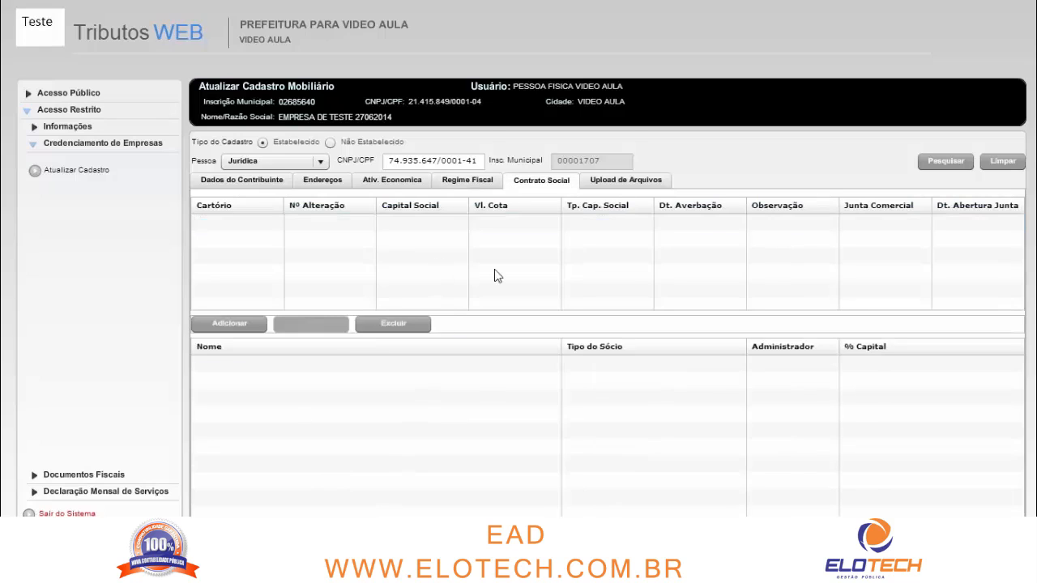
click(231, 322)
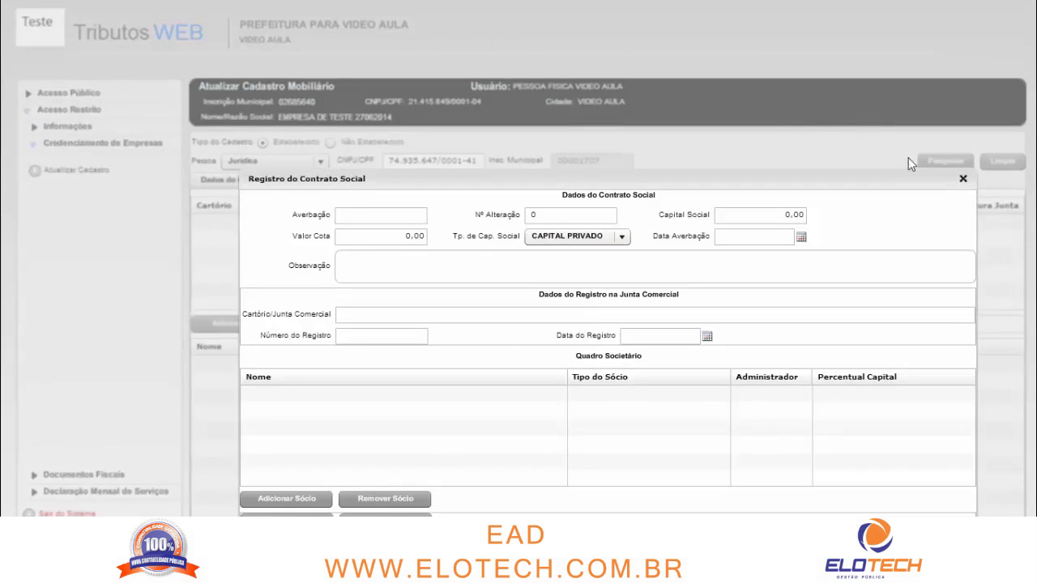
click(963, 179)
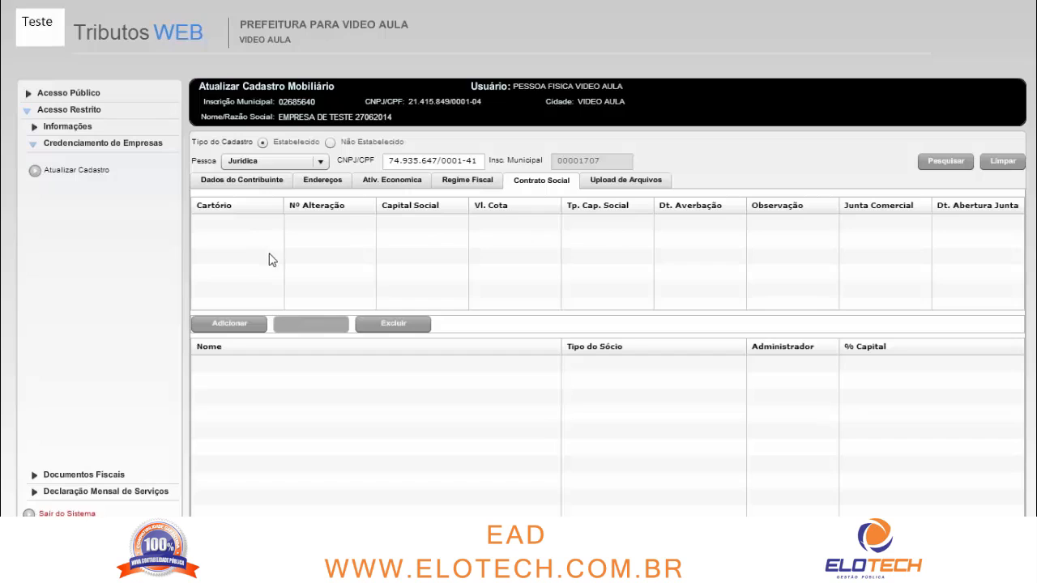
click(230, 324)
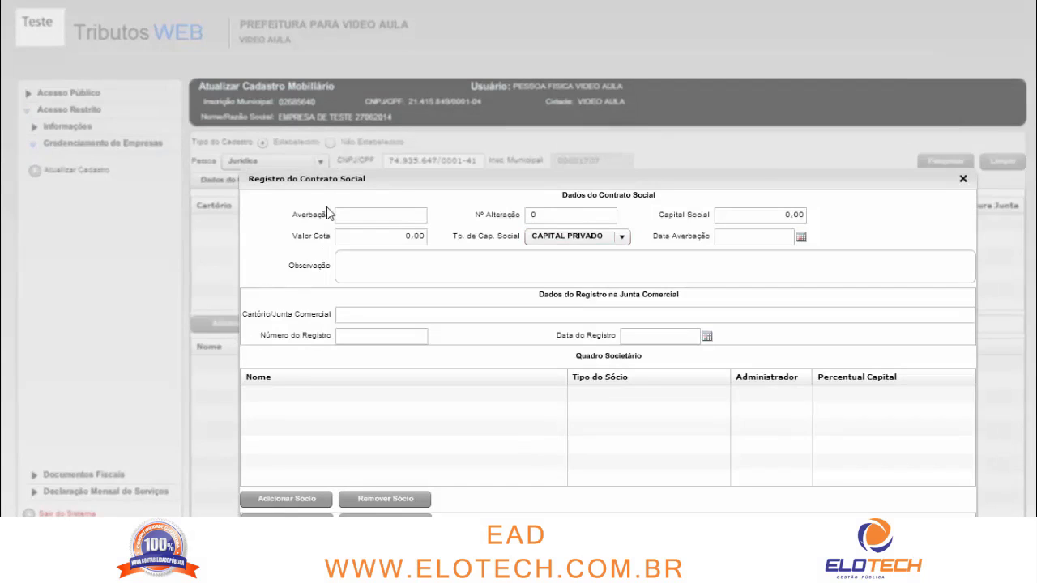
Enter Capital Social 10.000 and Valor Cota 1 in the contract form
drag(374, 179, 322, 123)
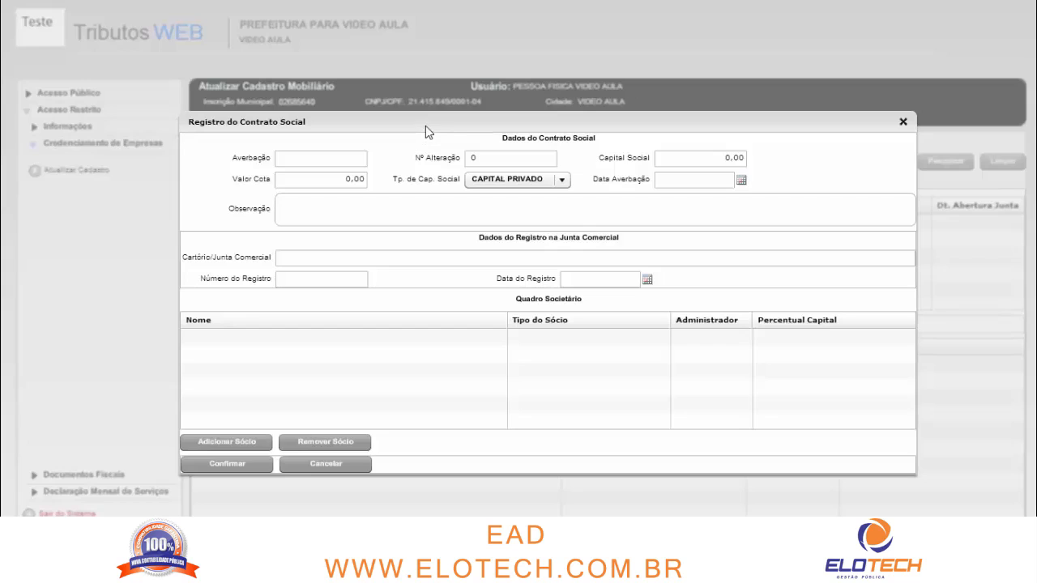
drag(453, 125, 452, 110)
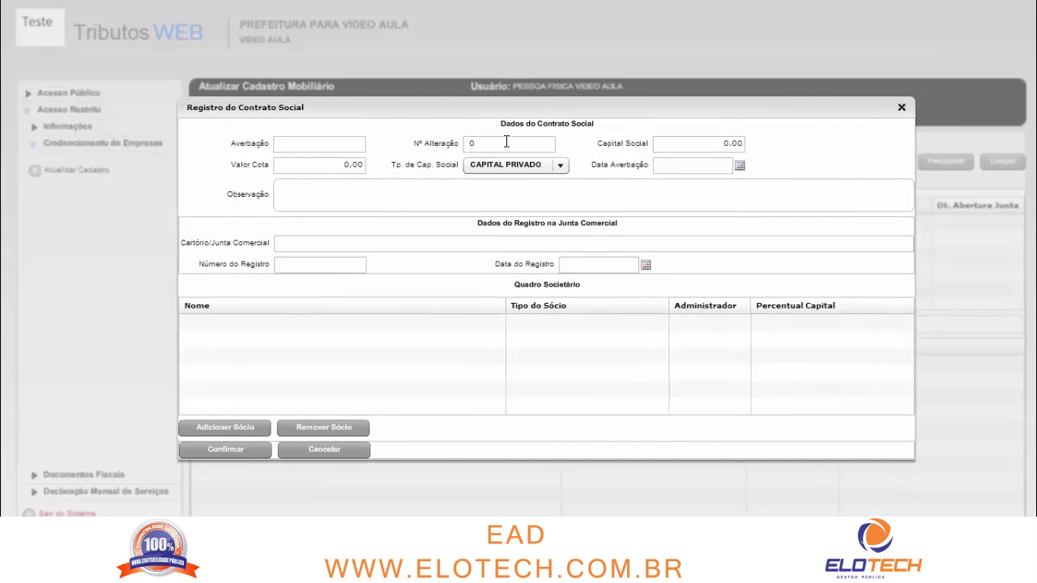
drag(504, 145, 431, 147)
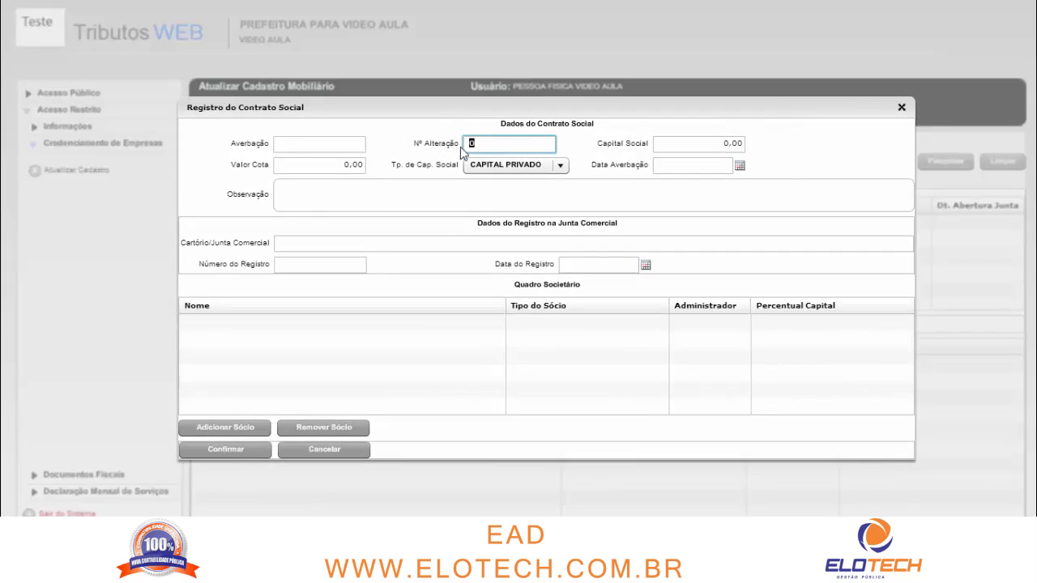
drag(476, 144, 452, 152)
click(472, 148)
key(Tab)
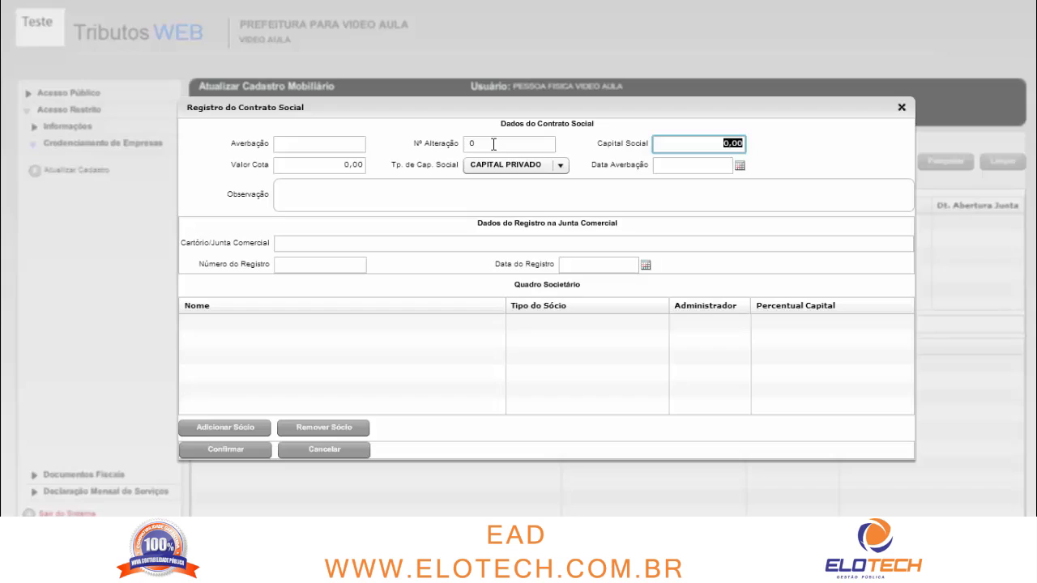
text(1)
text(0.000)
key(Tab)
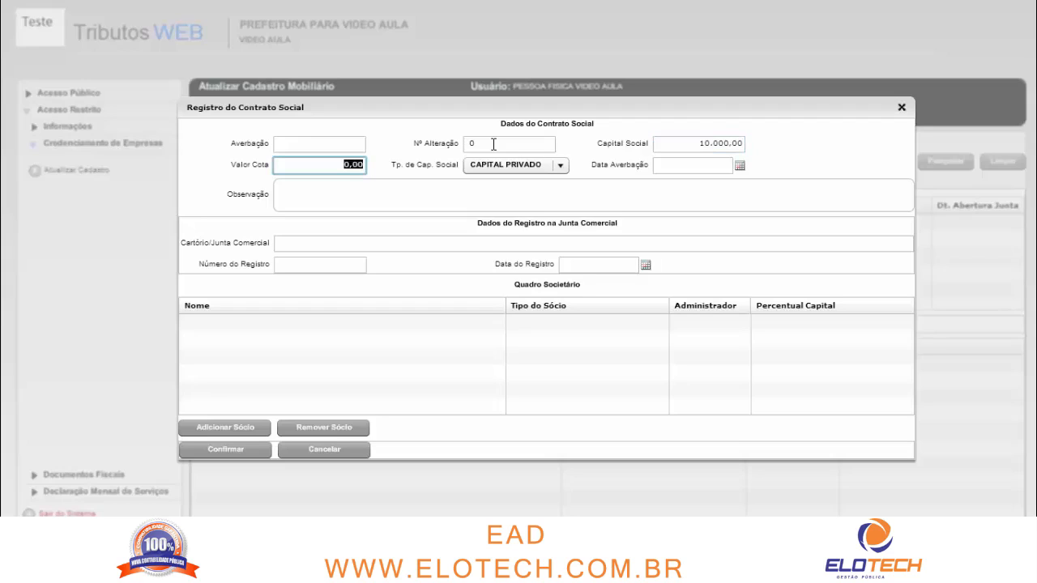
text(1)
key(Tab)
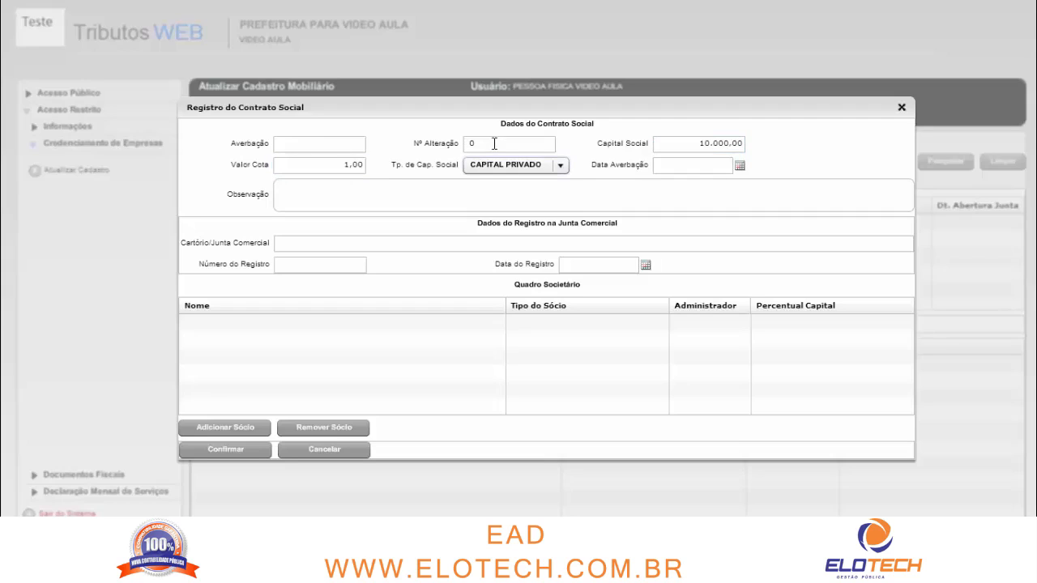
Set the capital type to CAPITAL PÚBLICO
click(516, 164)
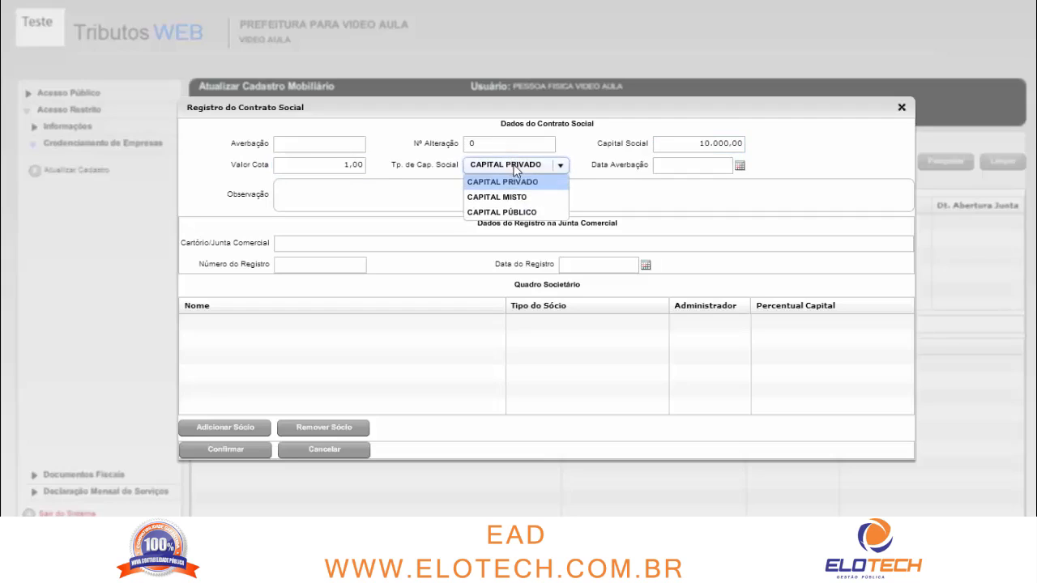
click(547, 212)
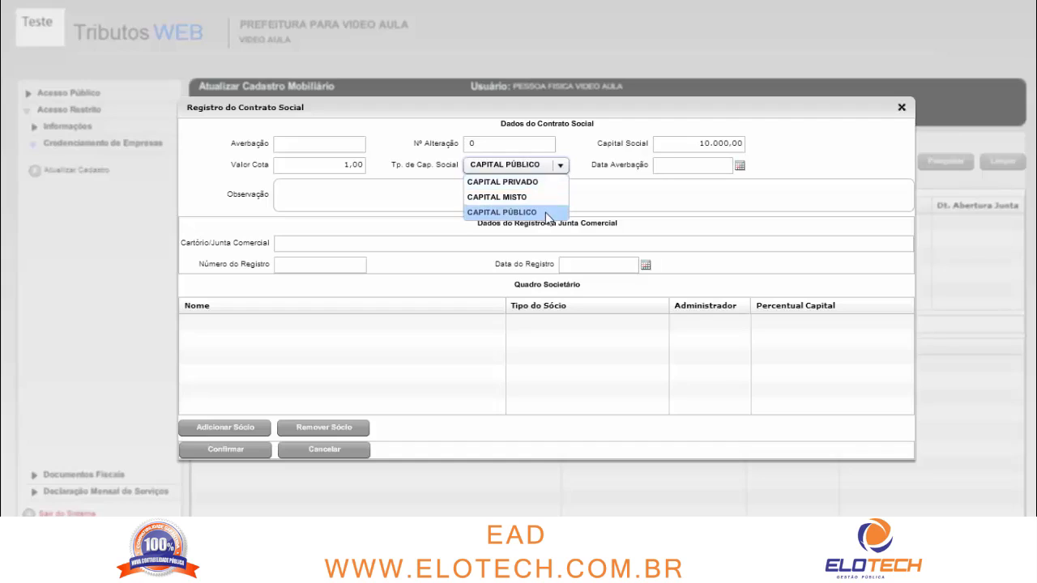
click(661, 165)
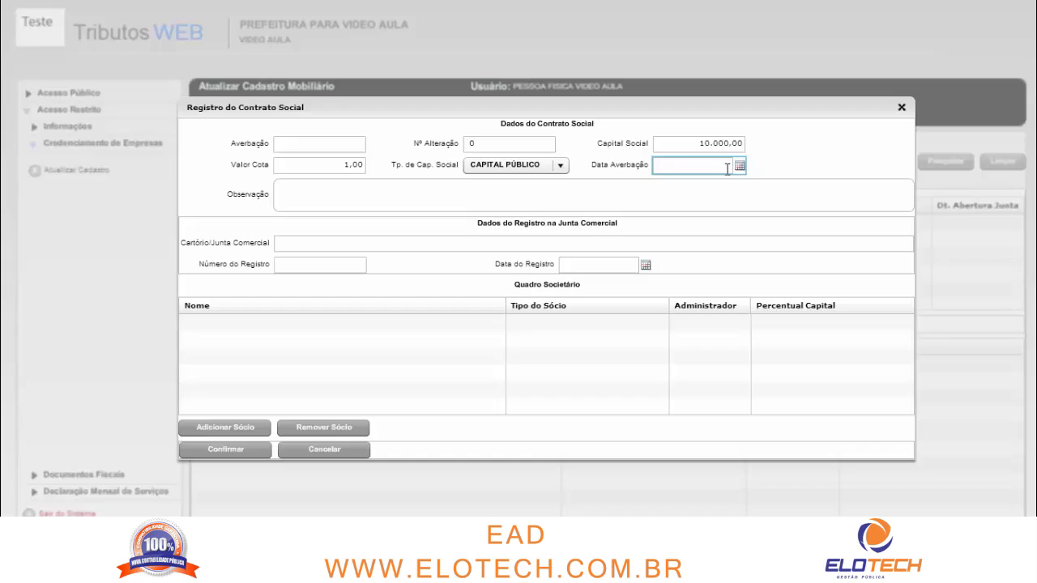
Set Data Averbação to 01/09/2008 and enter the note TESTE
text(01/)
text(09/200)
text(8)
key(Tab)
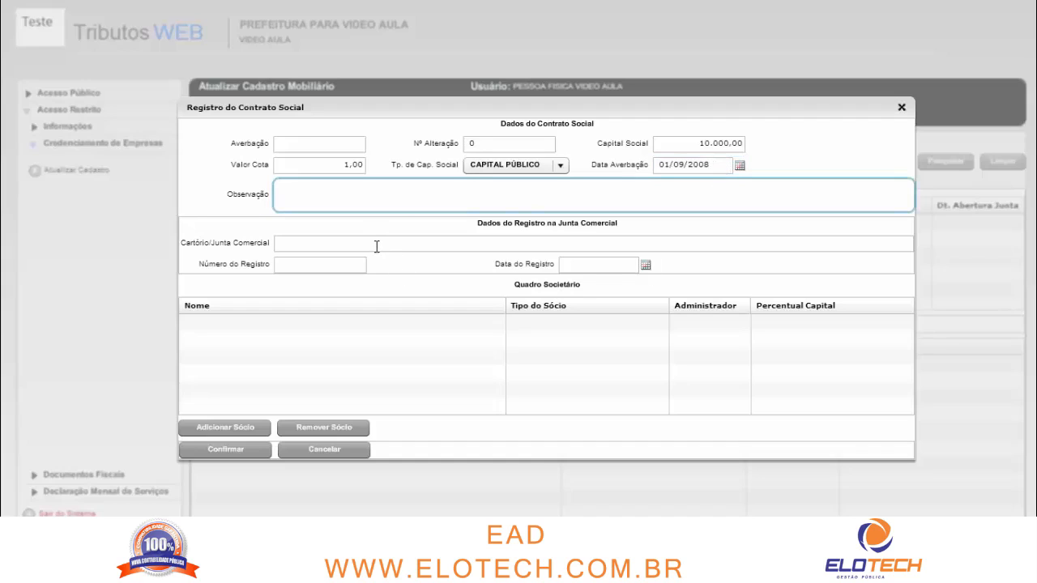
text(TESTE)
drag(319, 188, 261, 192)
Record JUNTA COMERCIAL DO PARANÁ - MARINGÁ with its registration number and registration date 01/09/2008
click(334, 198)
click(316, 242)
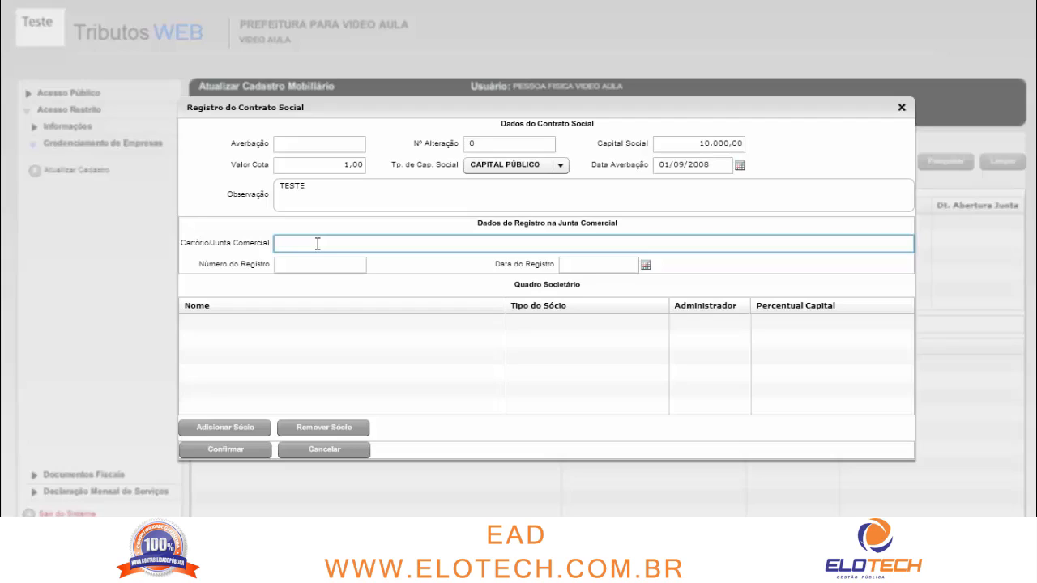
text(JUNTA COMERCIAL DO PARANÁ)
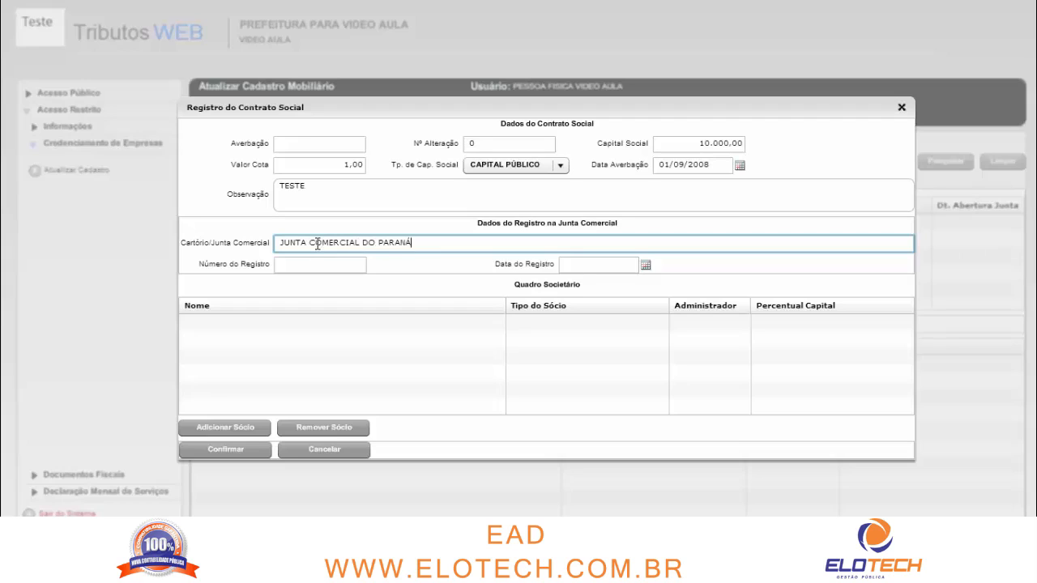
text( - MARINGÁ)
key(Tab)
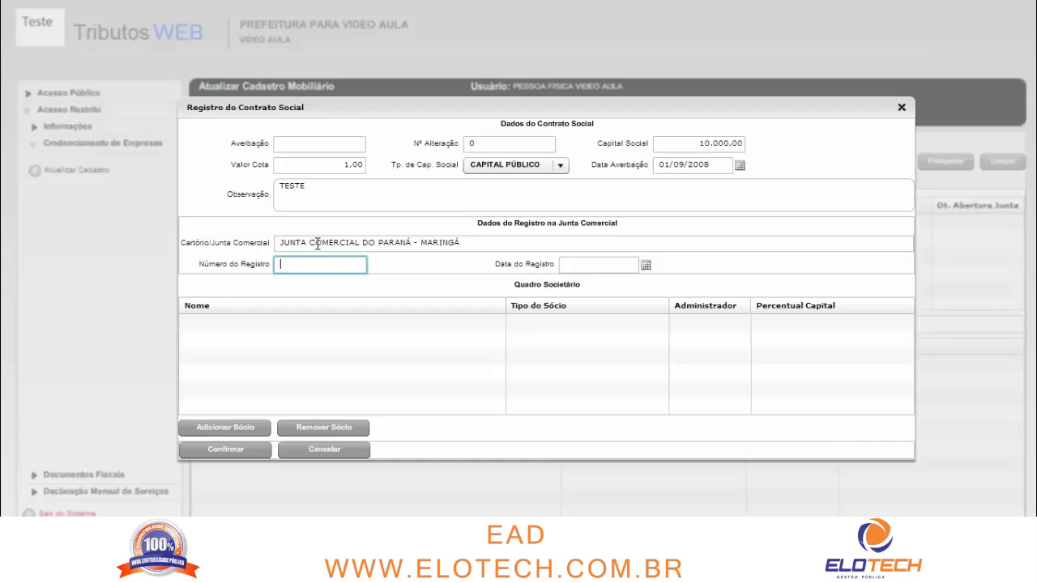
text(8456231)
key(Tab)
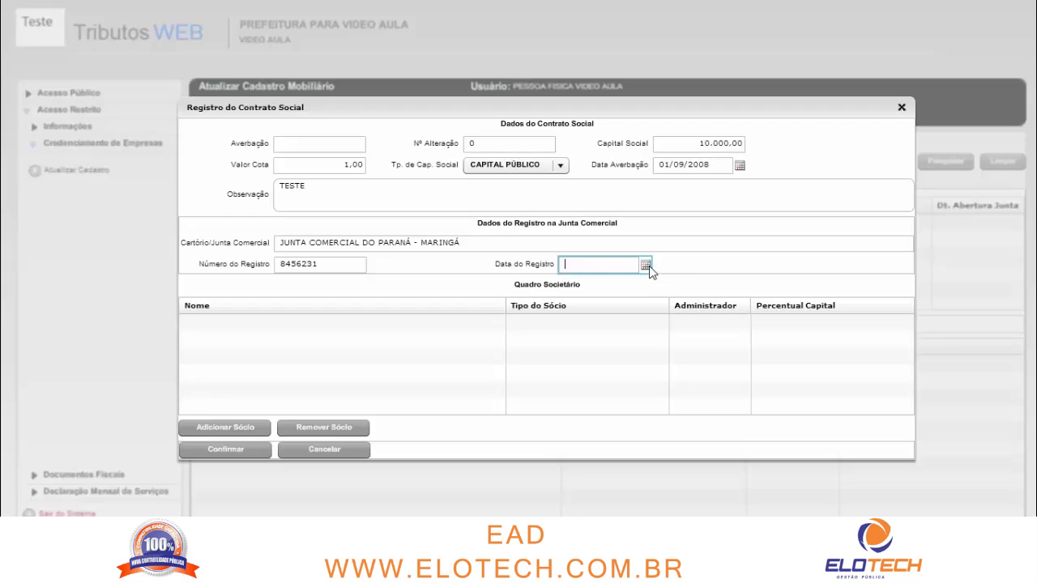
text(01/09/2)
text(008)
key(Tab)
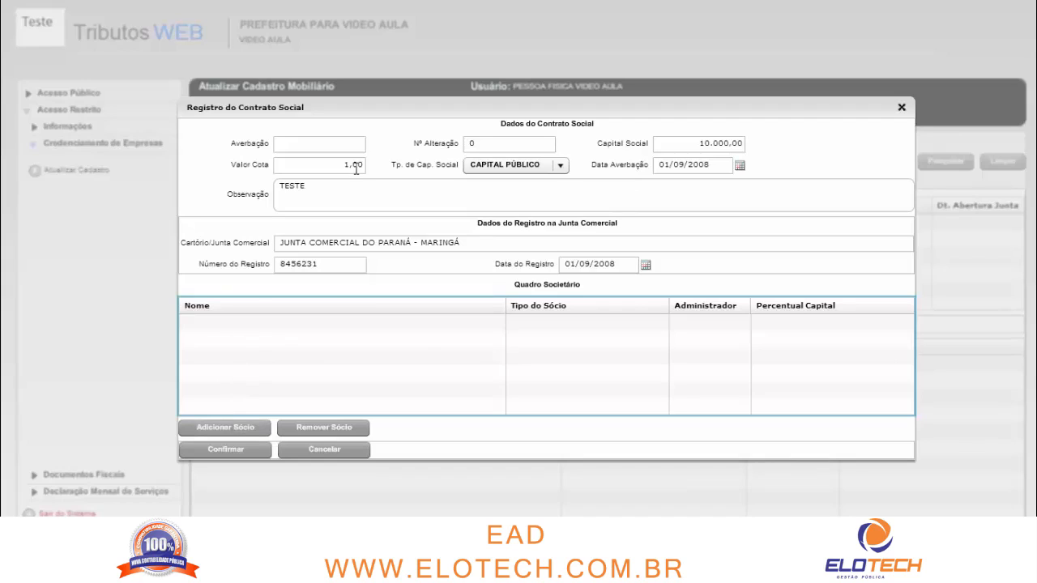
Add a Física partner and load their name by searching their CPF
click(256, 425)
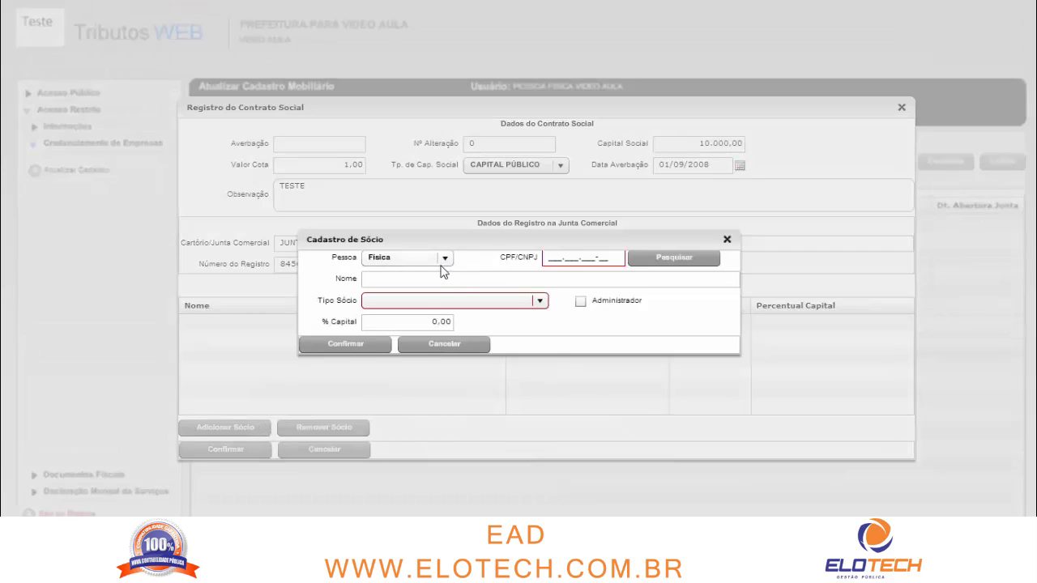
click(423, 261)
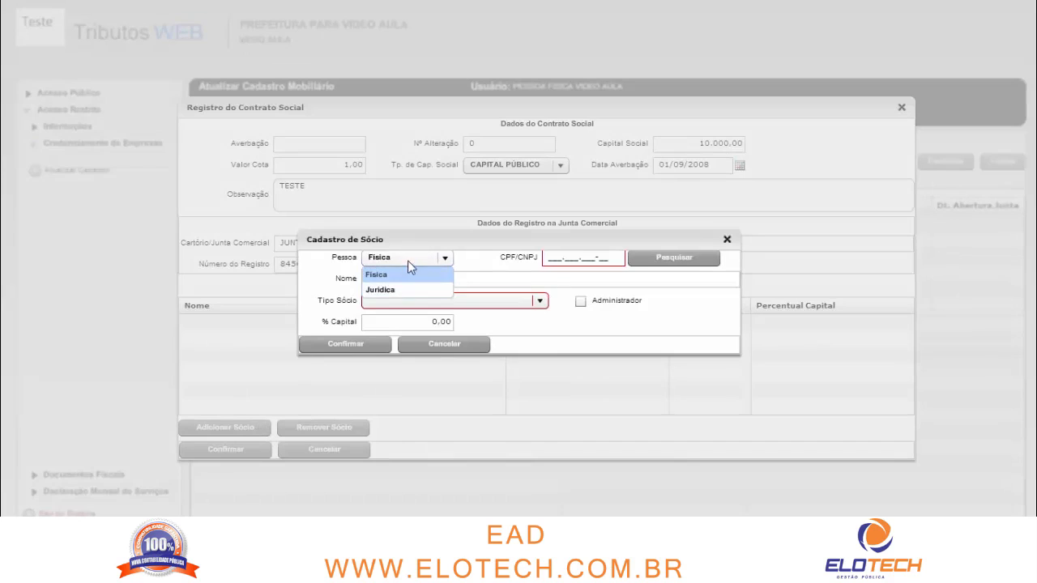
click(409, 261)
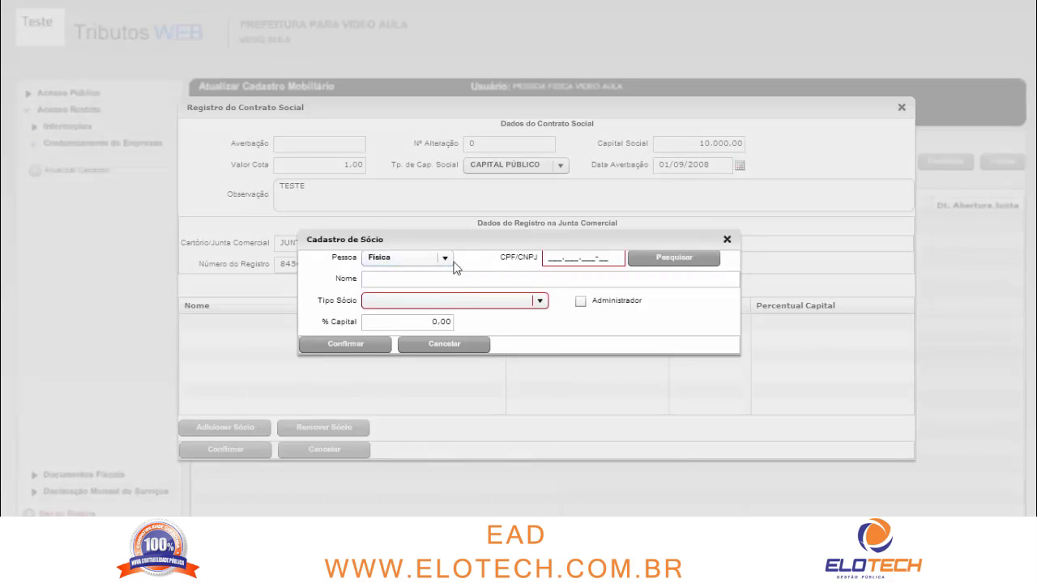
click(553, 259)
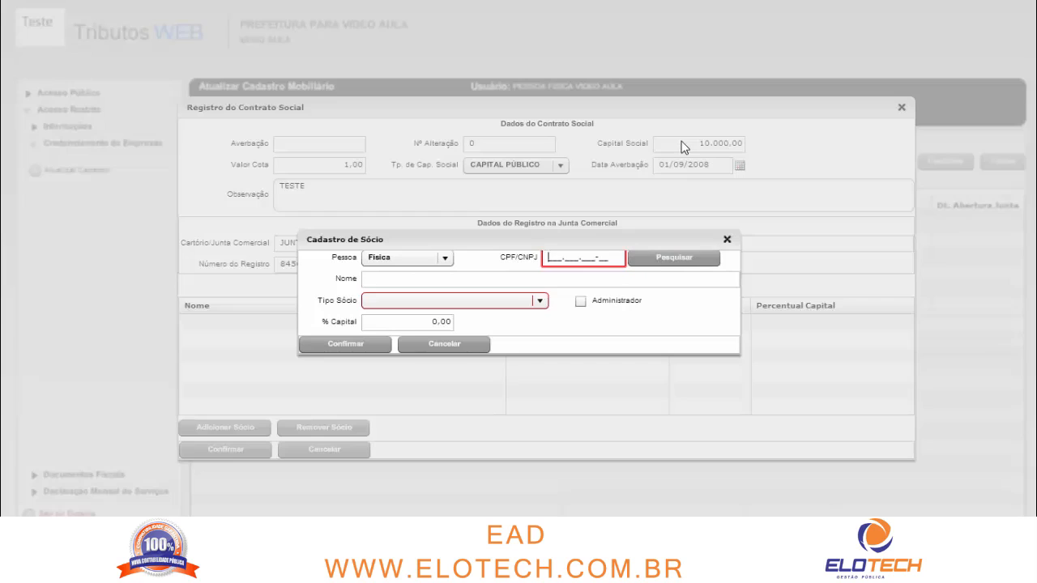
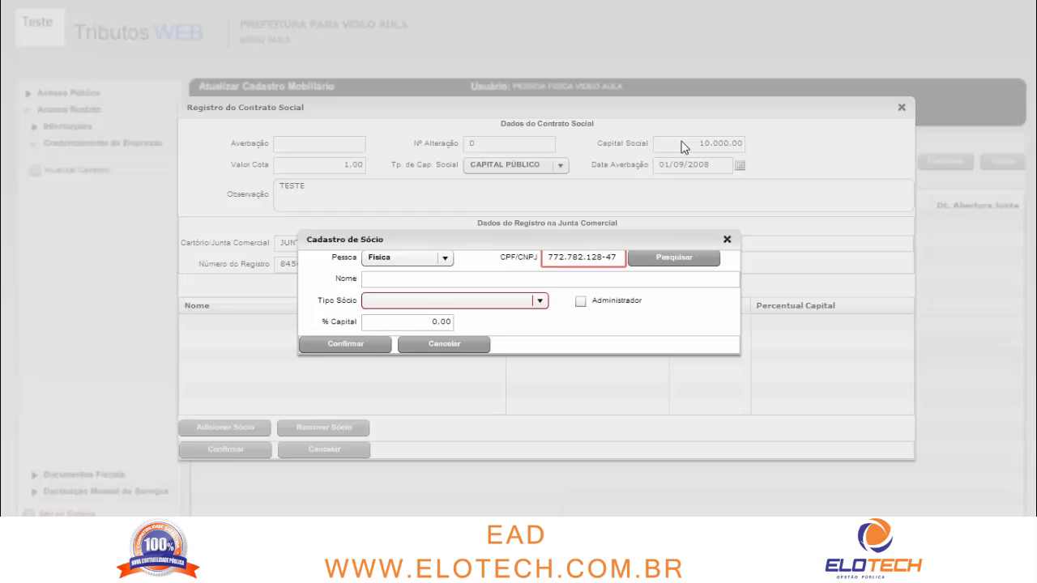
click(669, 262)
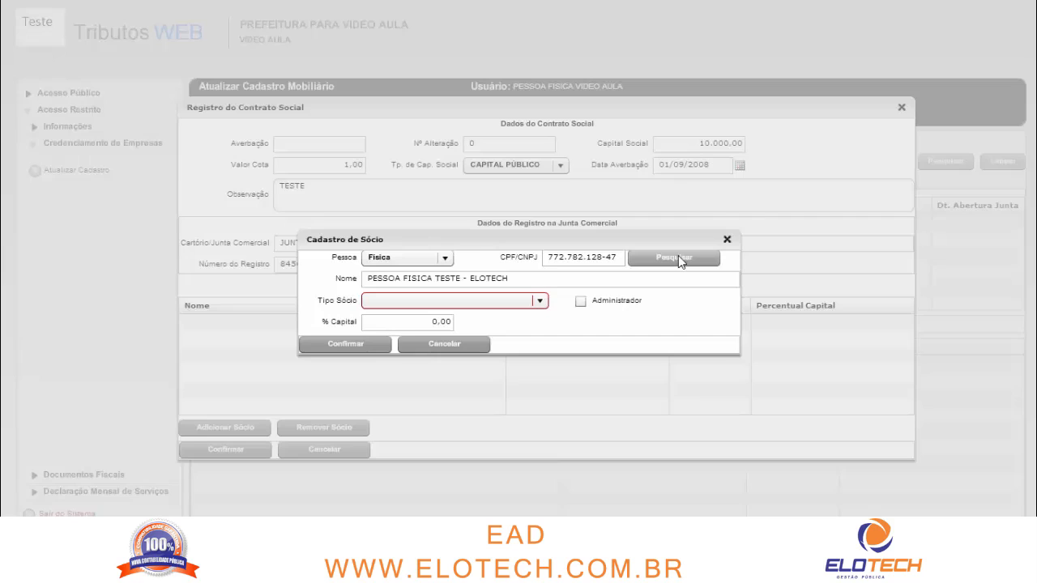
double_click(495, 278)
click(513, 279)
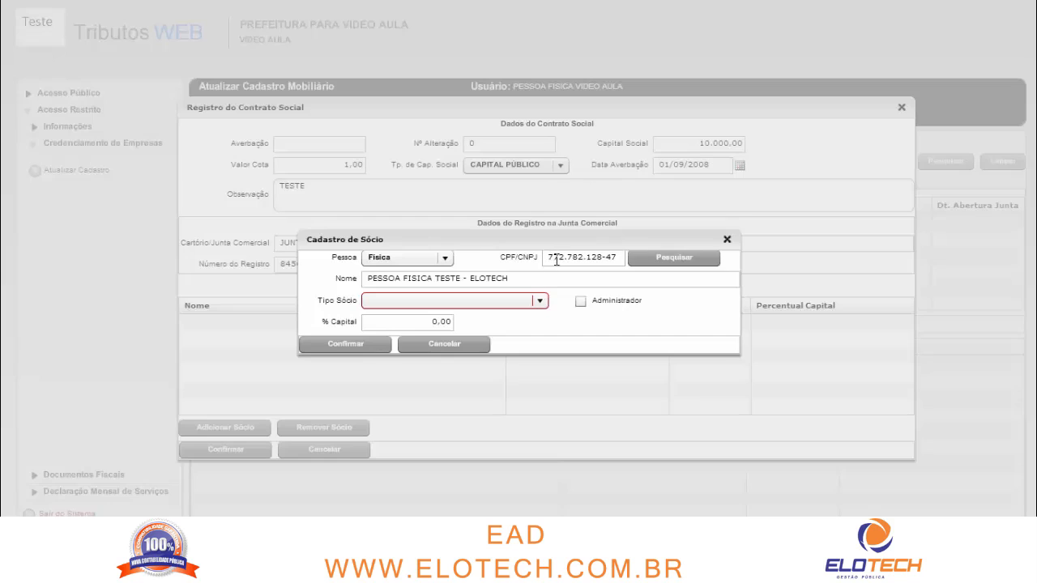
Set the partner's Tipo Sócio to Socio
click(504, 304)
click(542, 378)
click(542, 378)
click(542, 379)
click(542, 379)
click(542, 378)
click(542, 379)
click(542, 378)
click(542, 378)
click(542, 378)
click(541, 378)
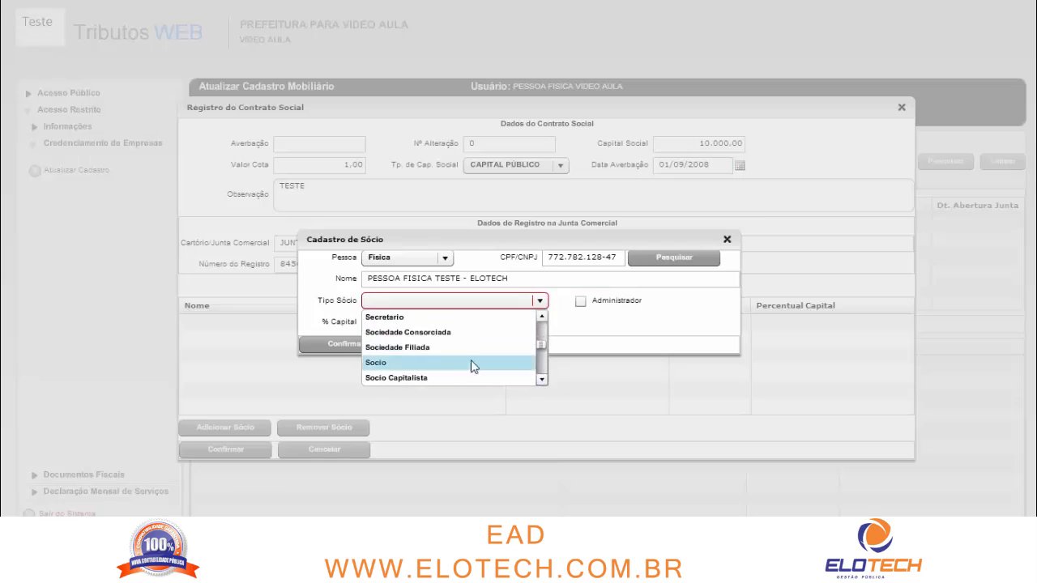
click(459, 361)
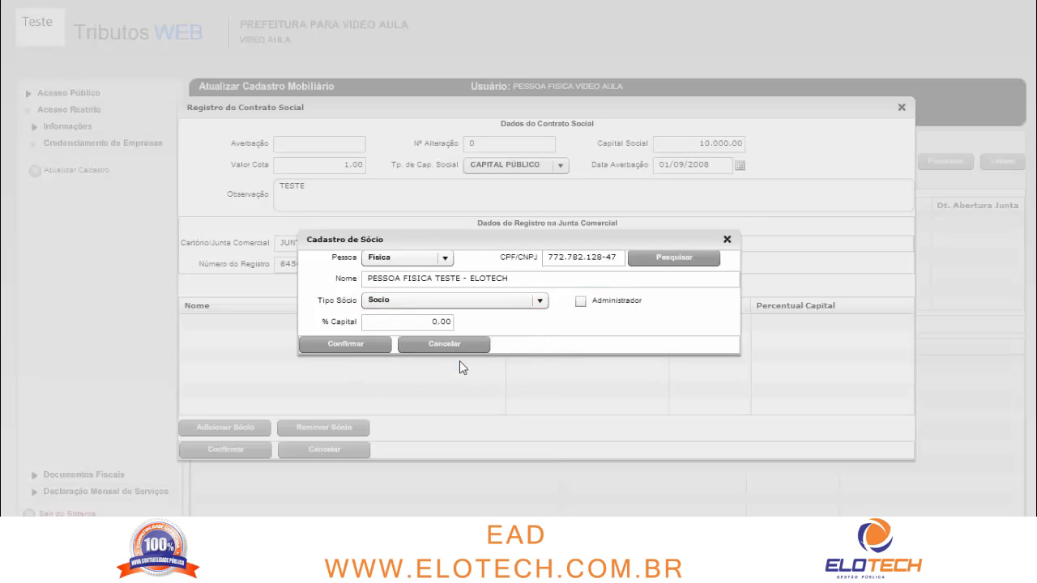
Mark the partner as Administrador holding 70% of the capital
click(581, 302)
click(580, 301)
click(580, 302)
click(419, 322)
text(70)
Confirm the first partner at 70% and look up a second partner by CPF
click(365, 346)
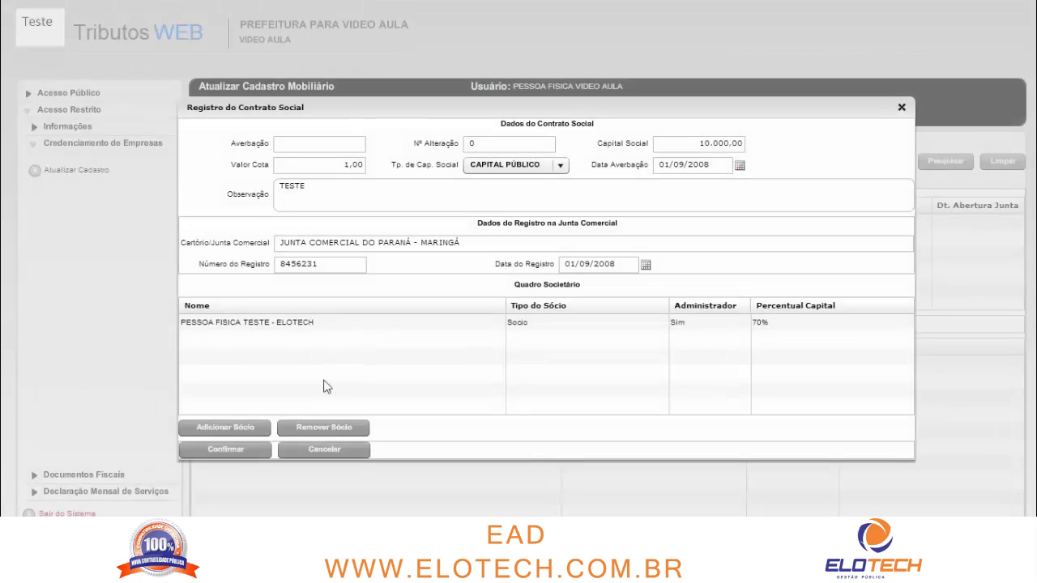
click(247, 429)
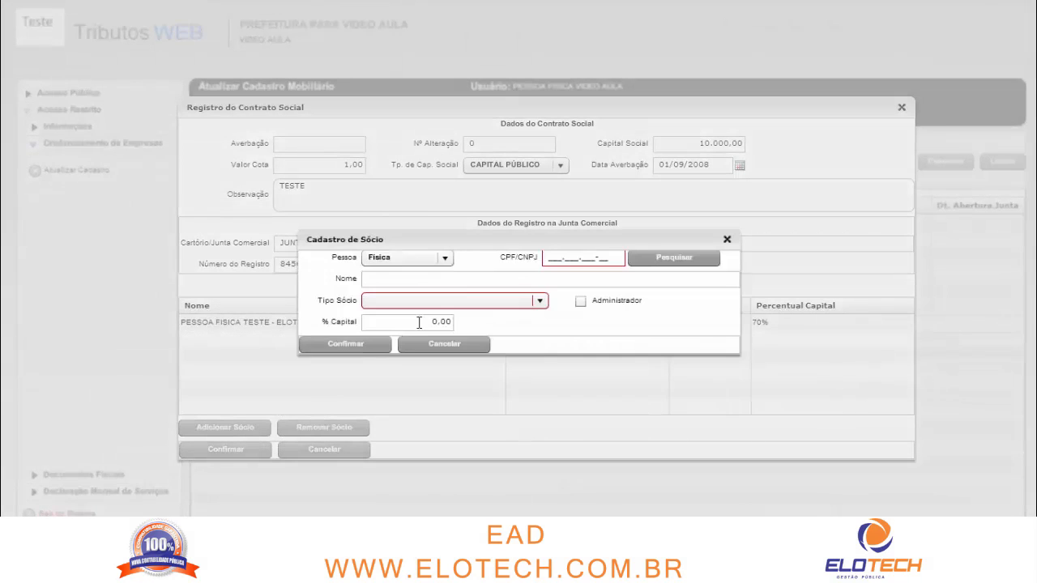
click(552, 259)
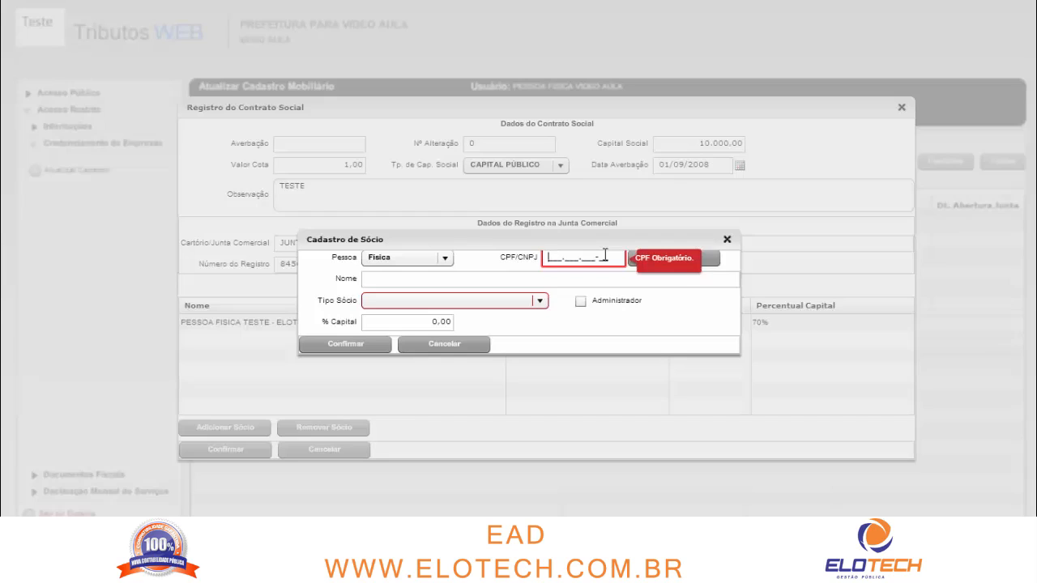
click(604, 256)
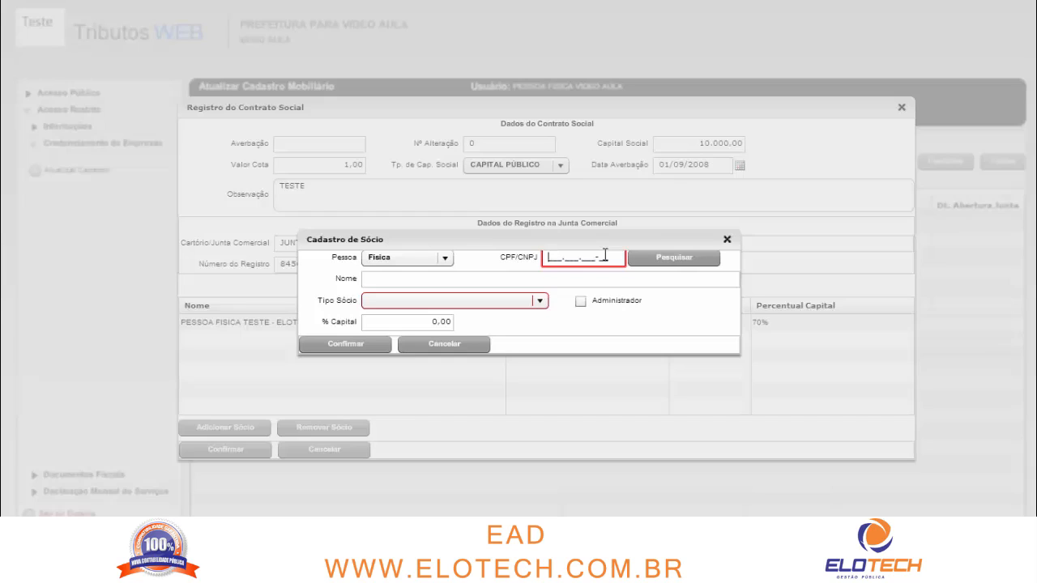
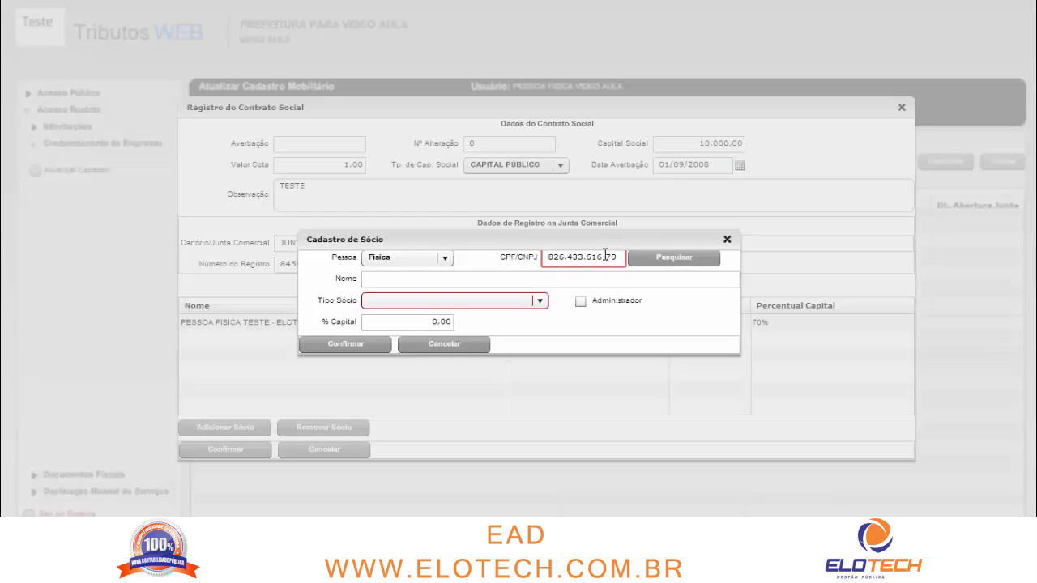
click(690, 260)
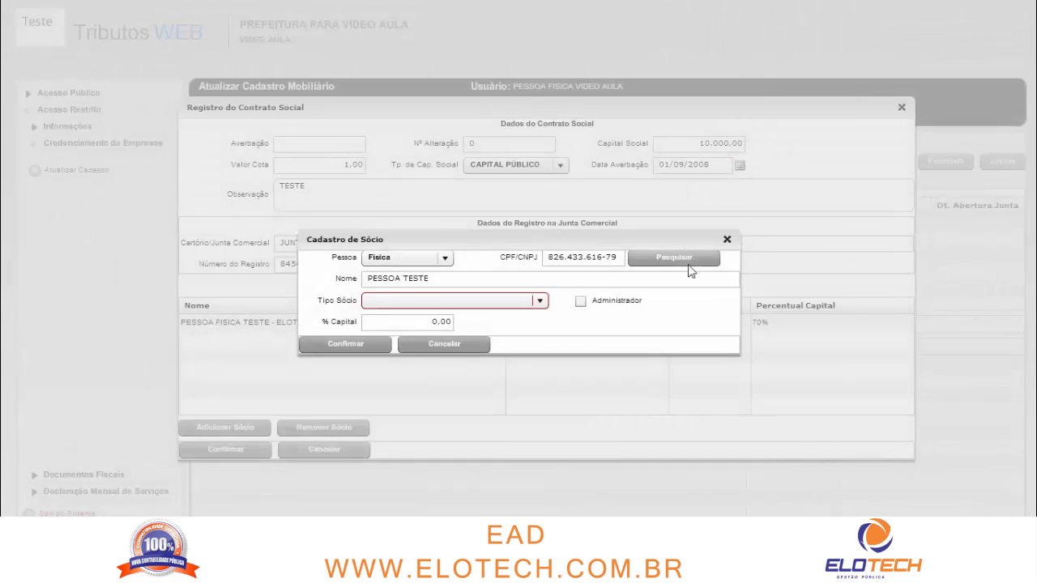
drag(437, 278, 369, 278)
click(457, 278)
Make the second partner a Socio administrator with 30% capital and confirm
click(455, 303)
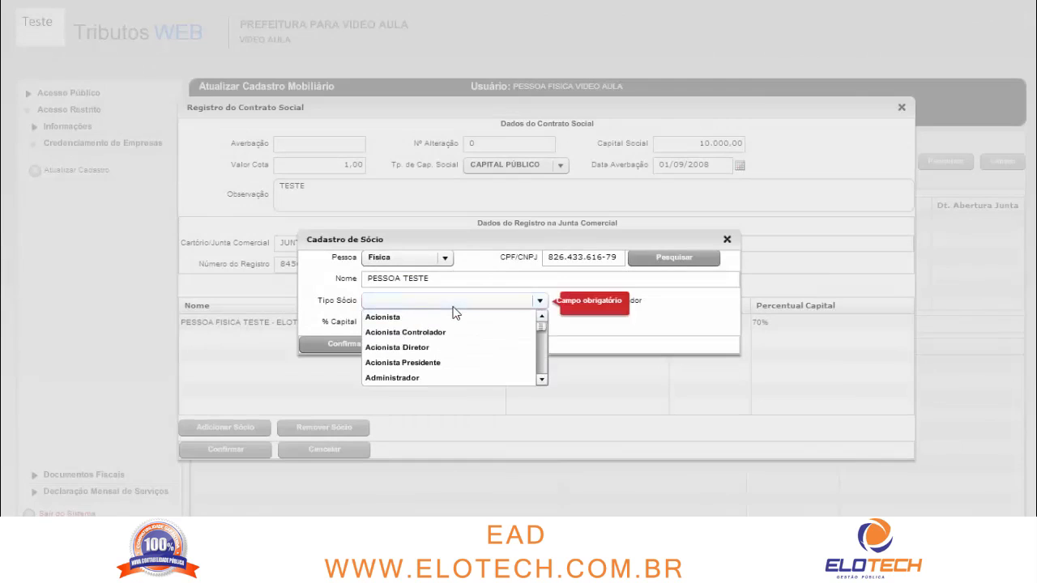
click(542, 381)
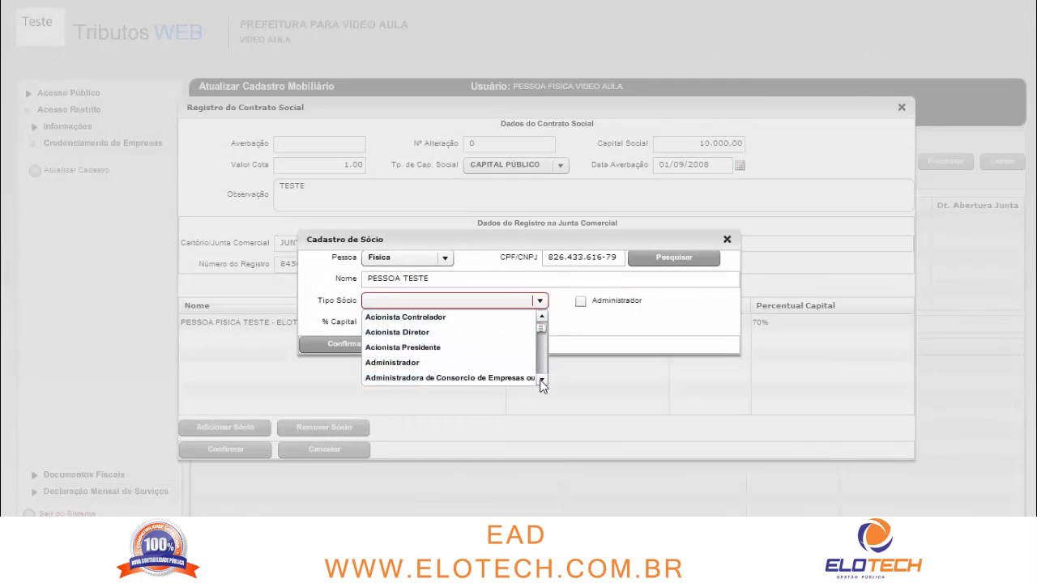
scroll(542, 384, down, 4)
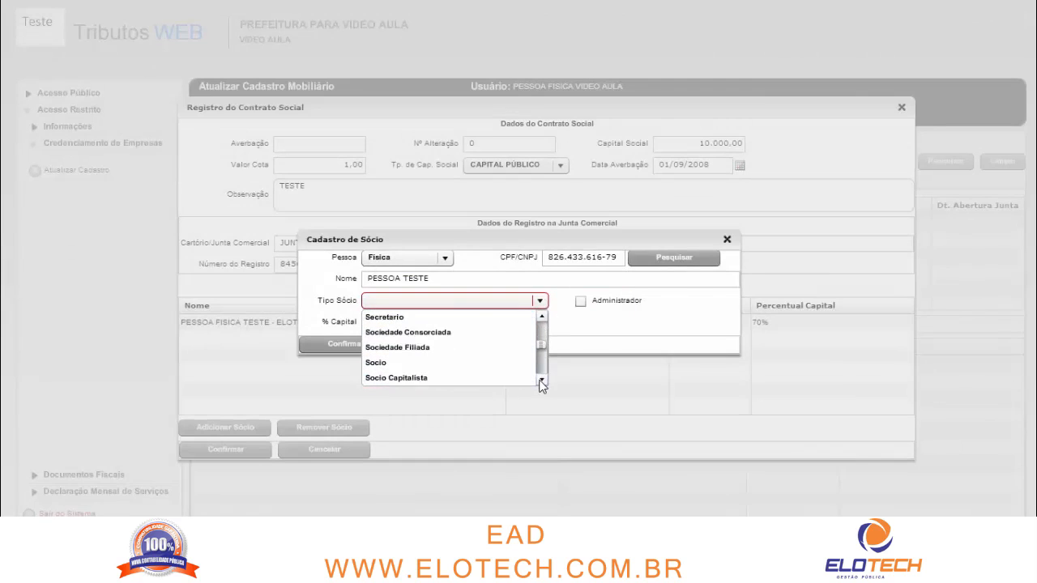
click(464, 363)
click(580, 301)
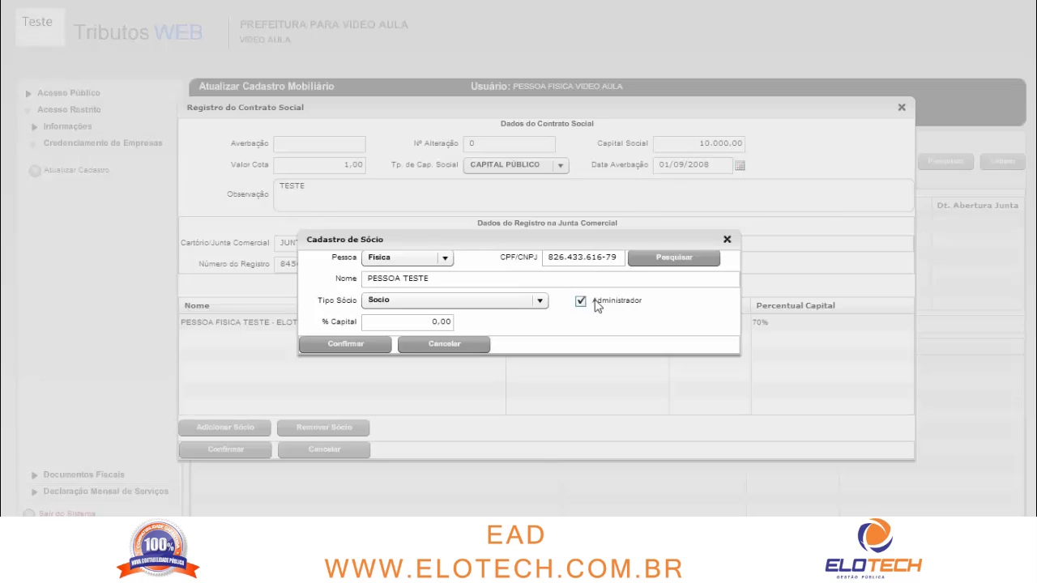
click(413, 321)
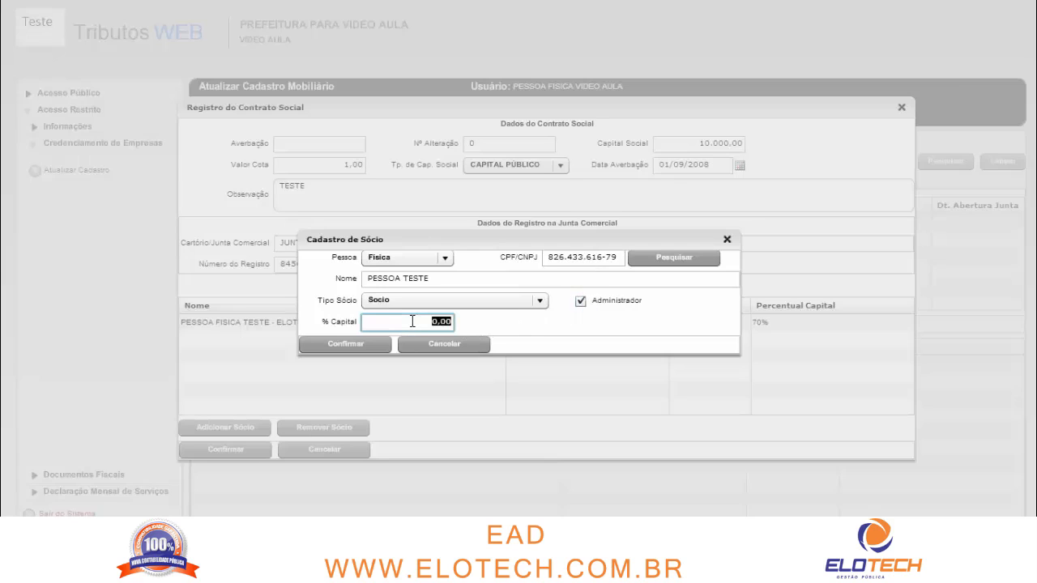
text(3,)
text(0)
click(385, 346)
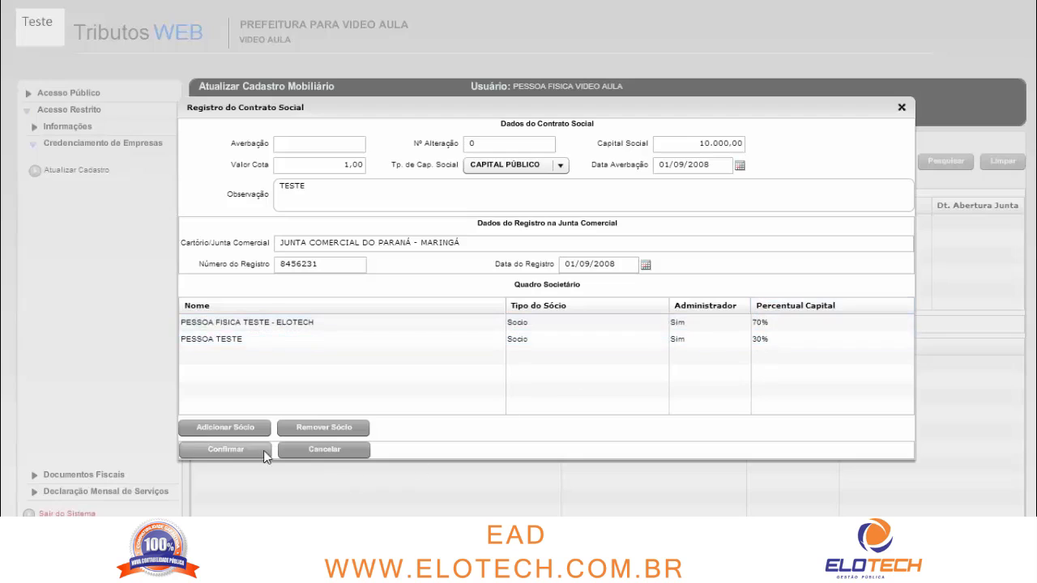
Confirm the Registro do Contrato Social record with its registry data and partners
click(241, 450)
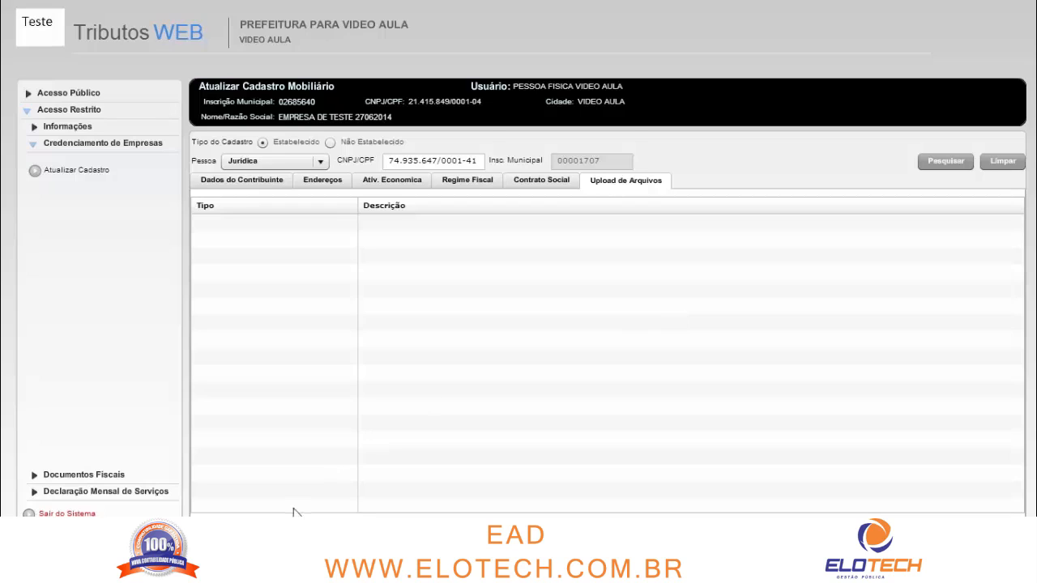
Start a new Upload Documentos entry with Tipo CONTRATO SOCIAL
click(217, 524)
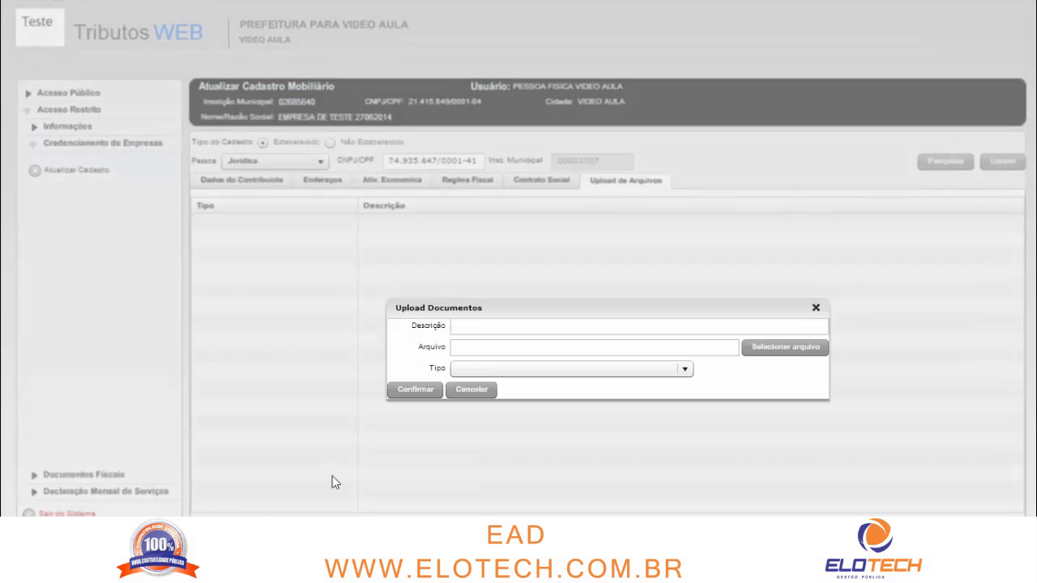
click(508, 371)
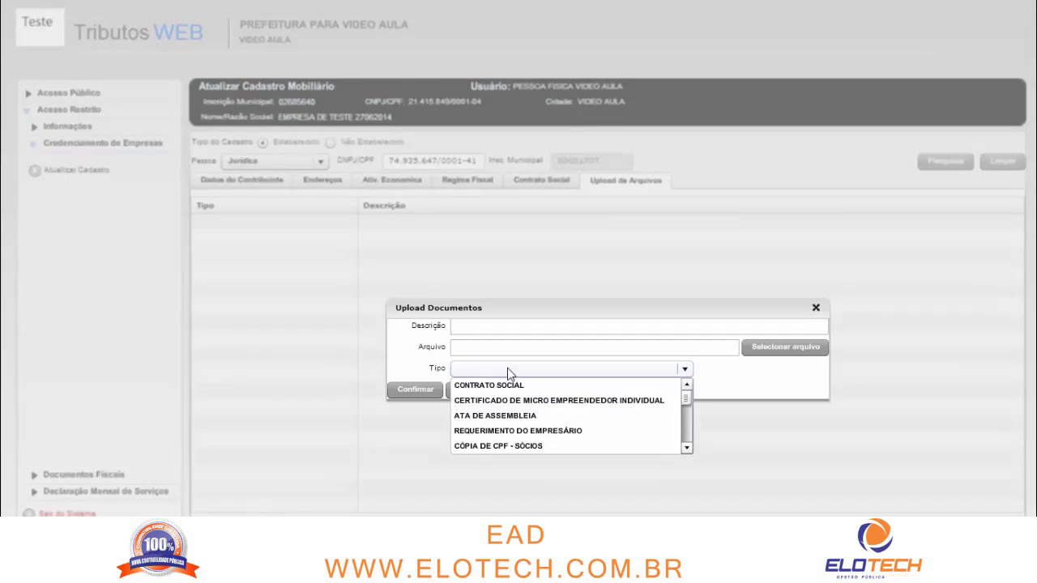
click(546, 389)
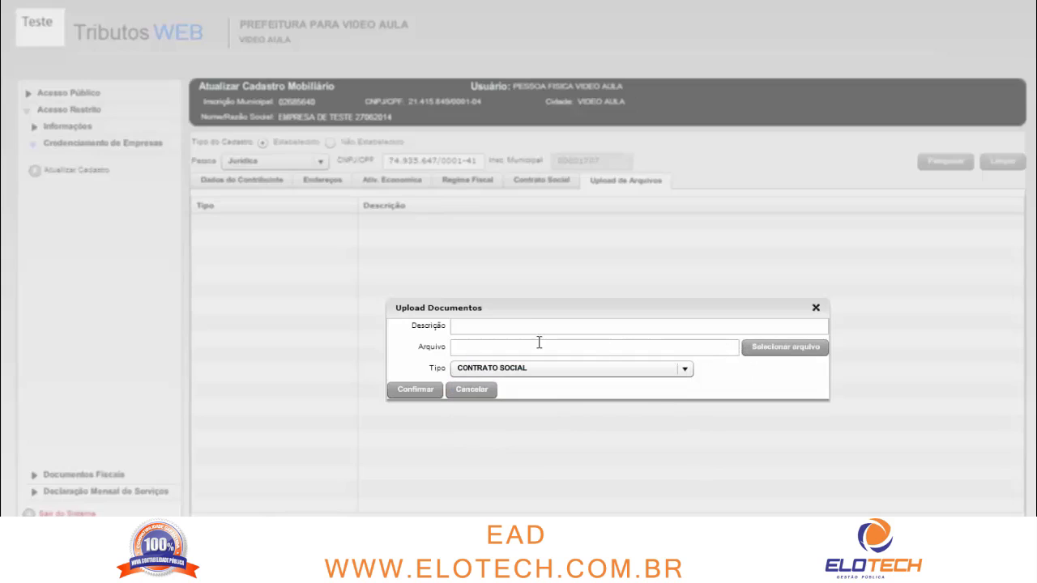
Pick boleto_emitido_web from the Imagens folder as the file to upload
click(786, 350)
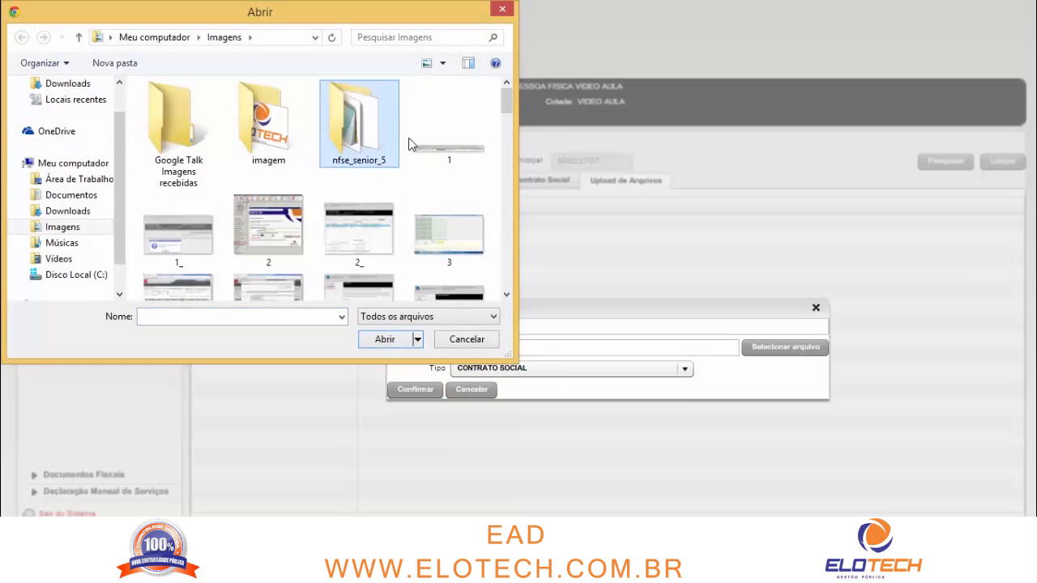
scroll(410, 144, down, 3)
scroll(410, 145, down, 3)
scroll(412, 144, down, 4)
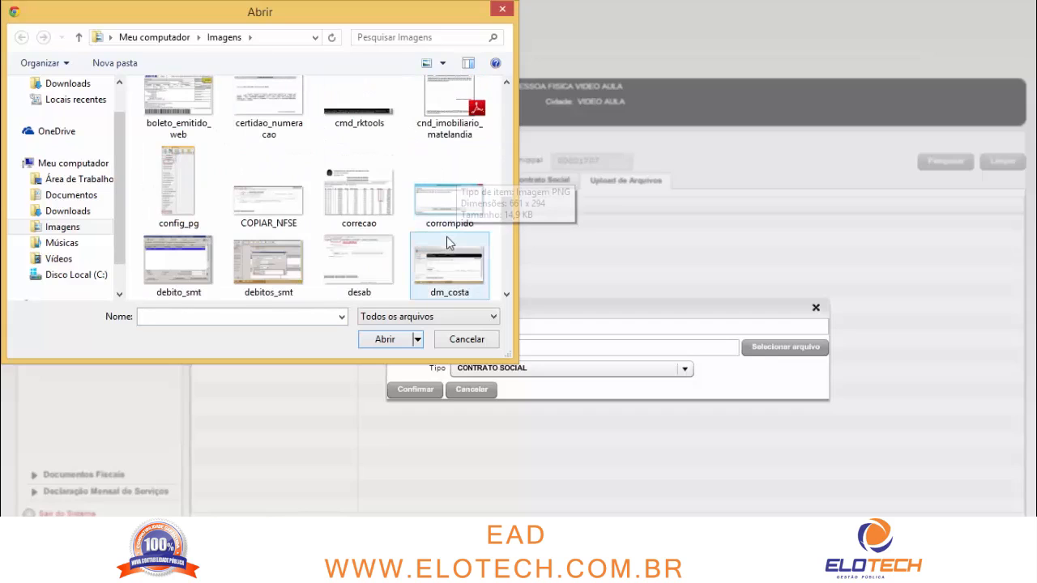
scroll(449, 211, down, 3)
scroll(452, 227, down, 1)
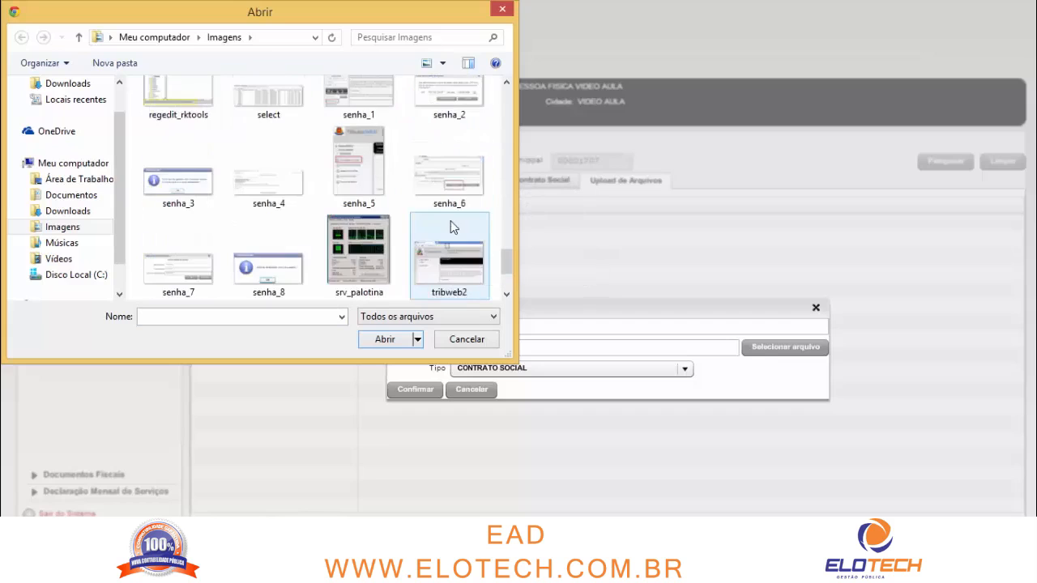
scroll(452, 227, down, 1)
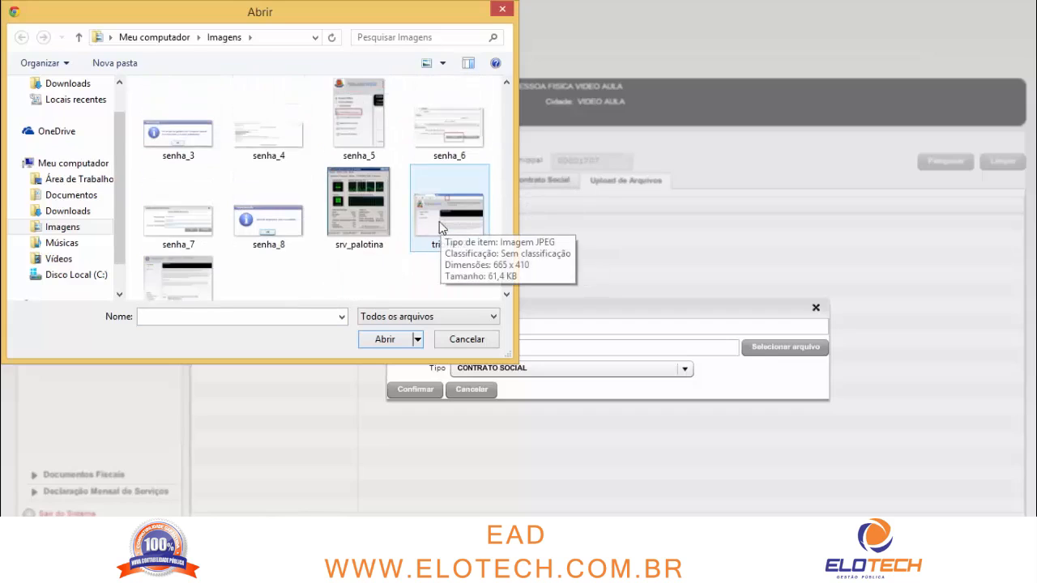
scroll(450, 225, up, 3)
scroll(411, 217, up, 1)
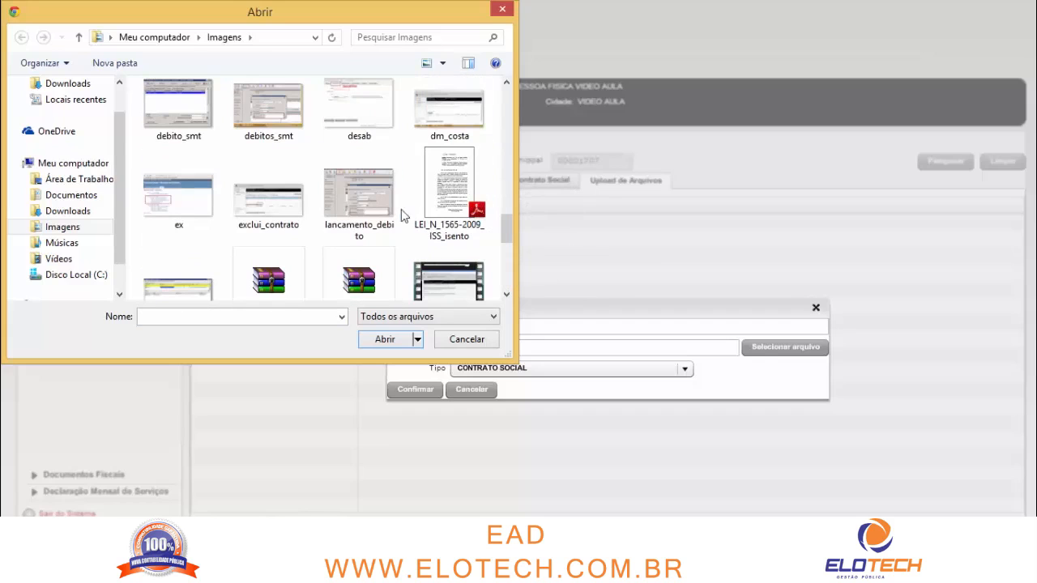
scroll(389, 198, up, 1)
scroll(408, 203, up, 1)
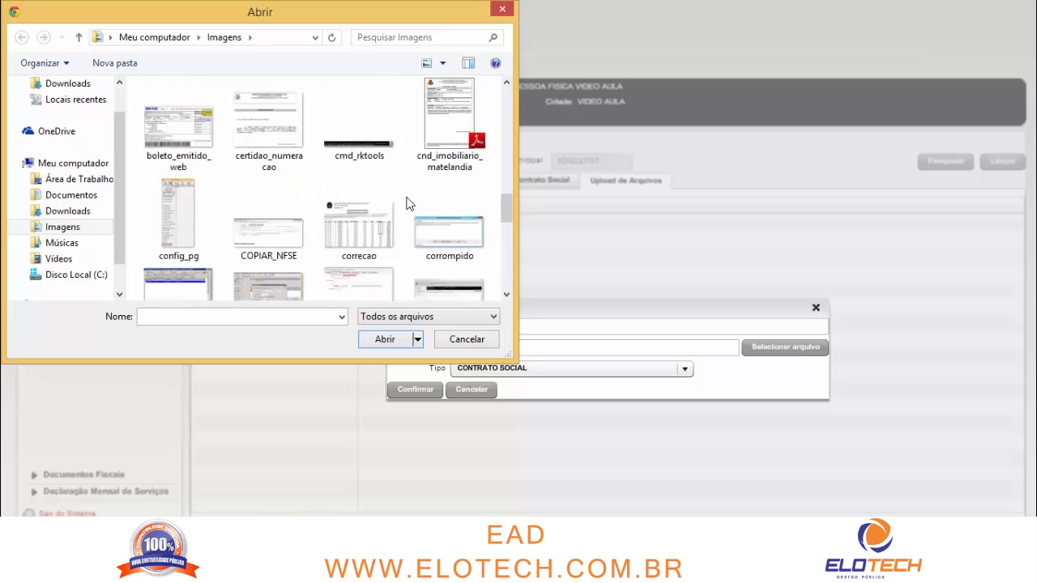
scroll(410, 201, up, 2)
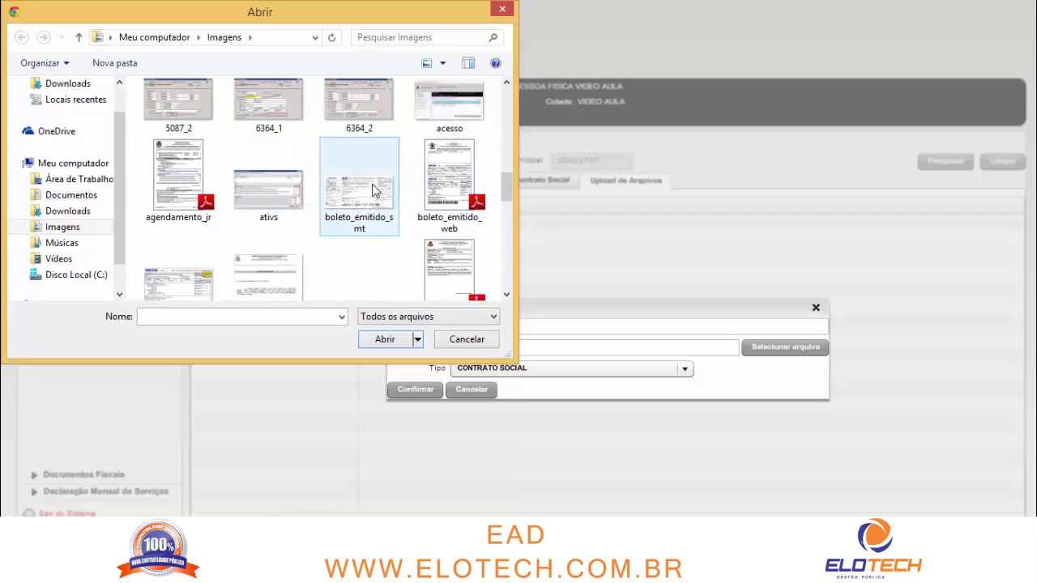
scroll(365, 197, down, 1)
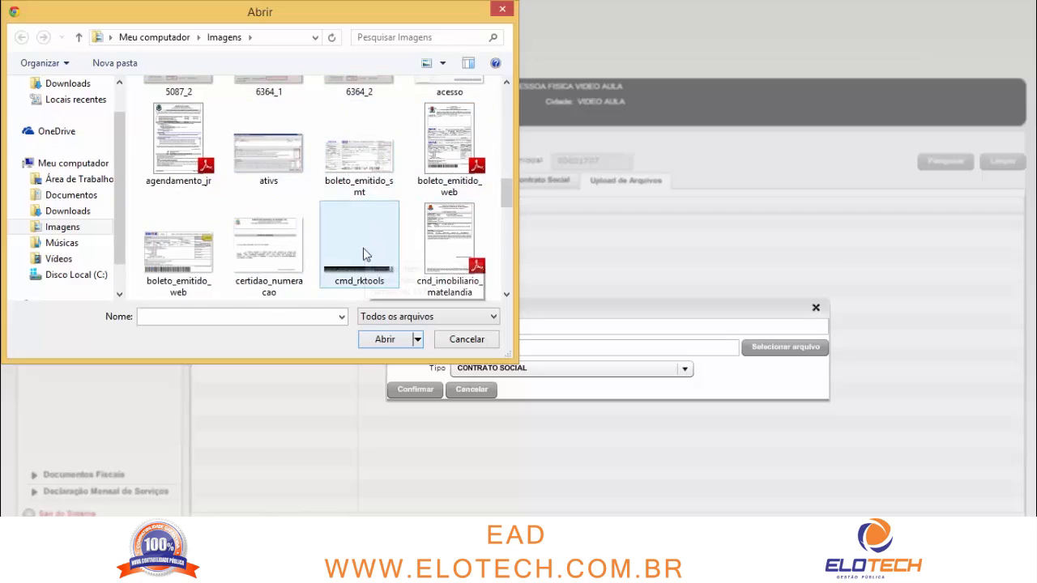
click(450, 241)
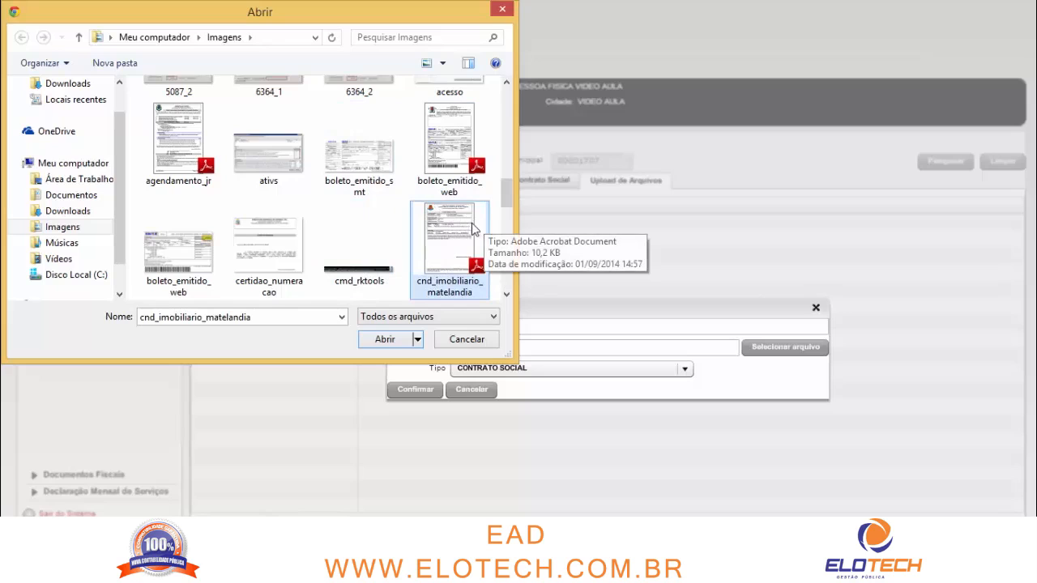
scroll(473, 230, up, 1)
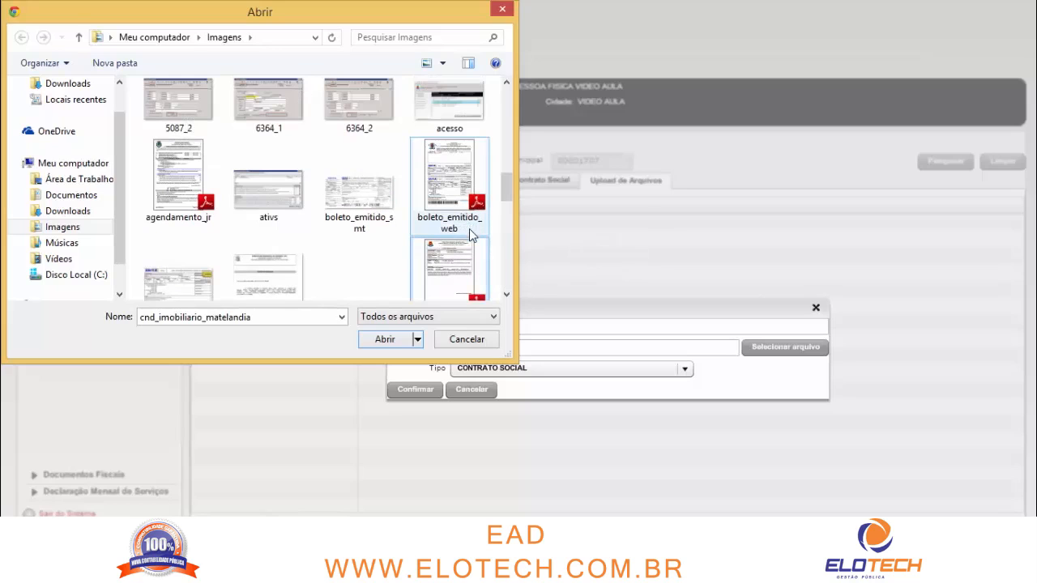
click(446, 212)
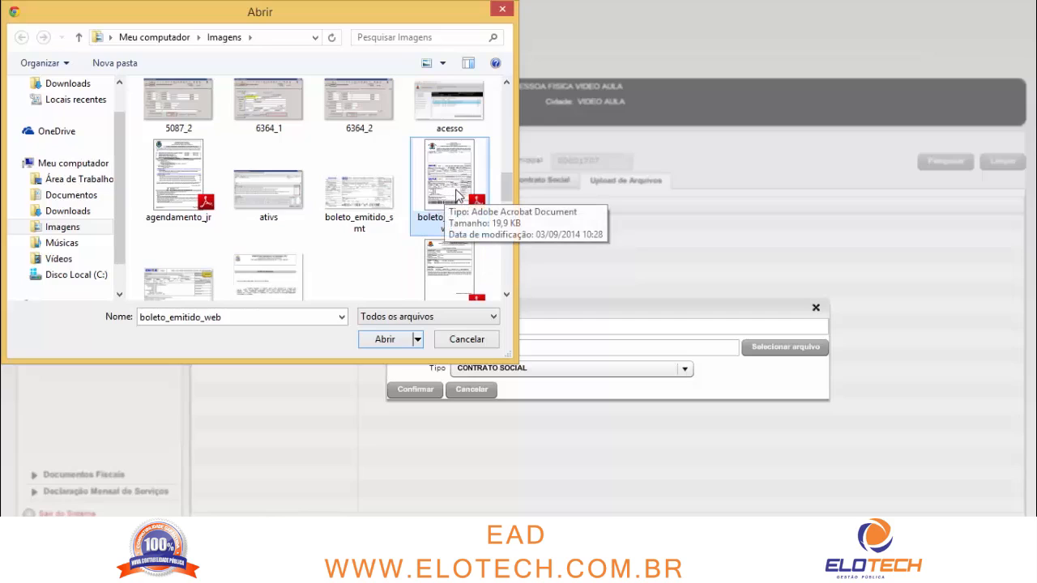
double_click(450, 199)
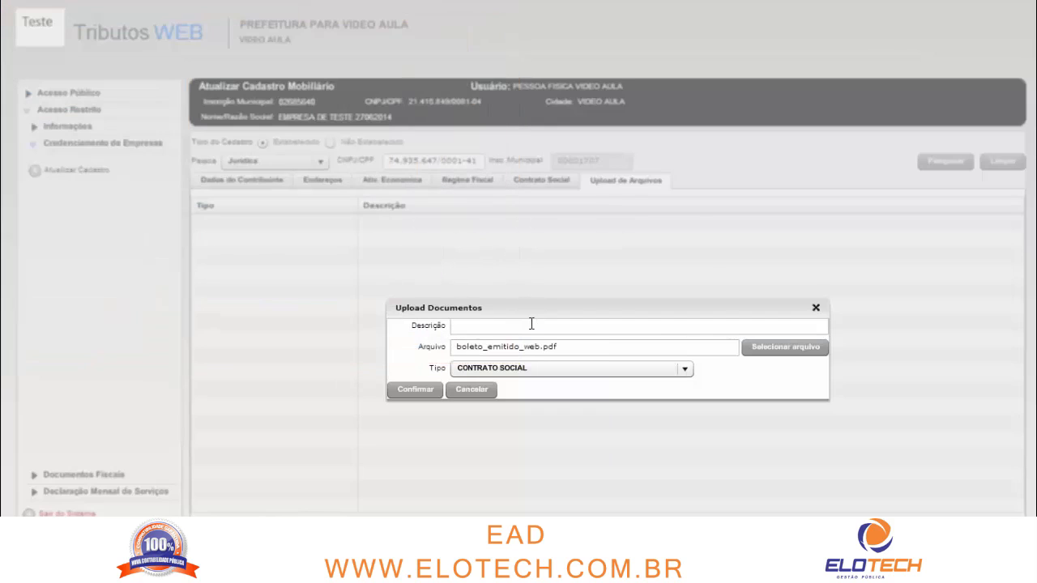
Describe the document as CONTRATO DE TESTE and confirm the upload
click(532, 325)
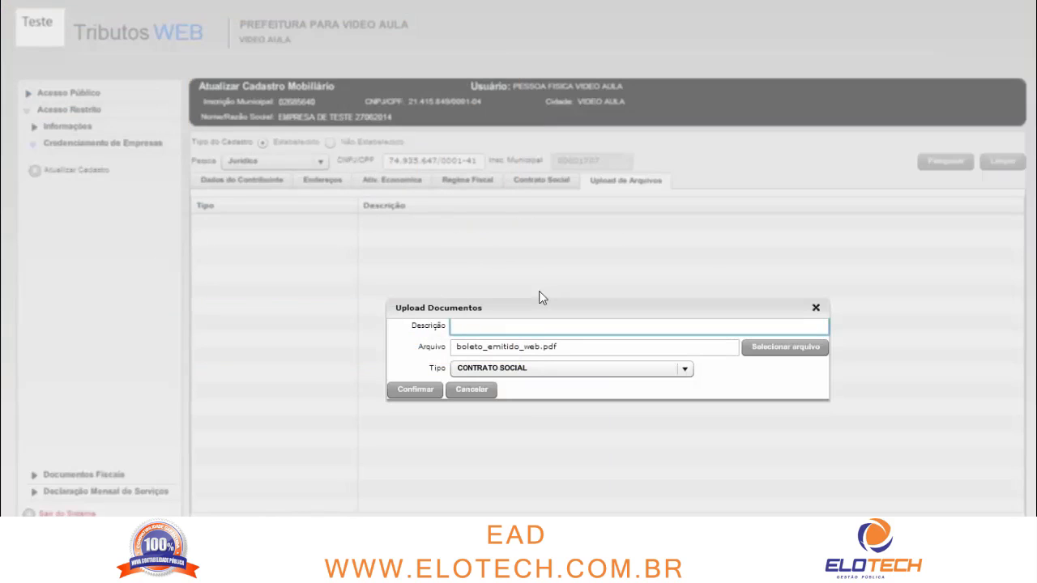
text(CONTRATO DE TESTE)
click(427, 391)
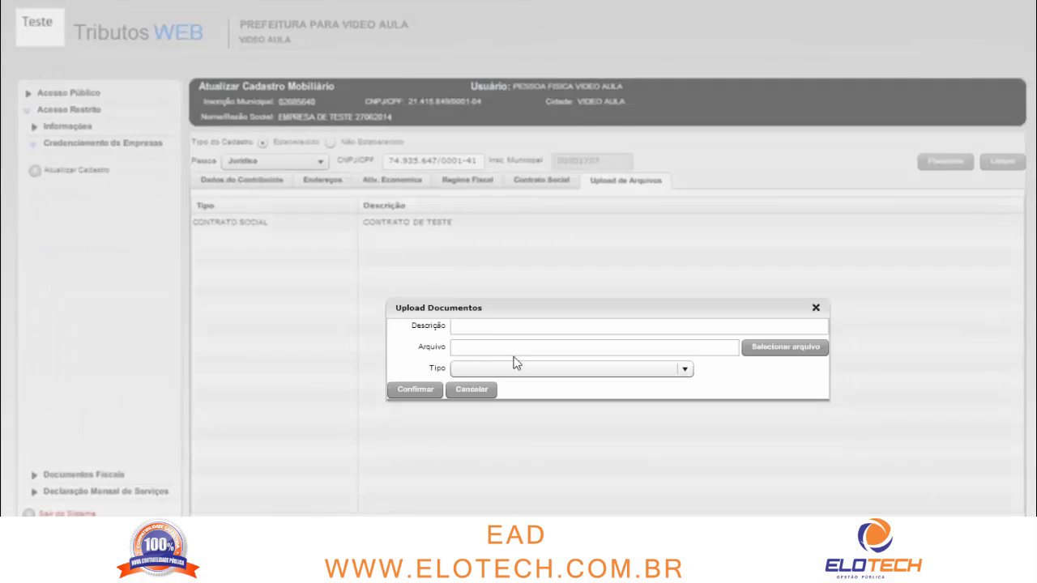
Review the Tipo document types in a new upload dialog, then close it without adding a file
click(522, 368)
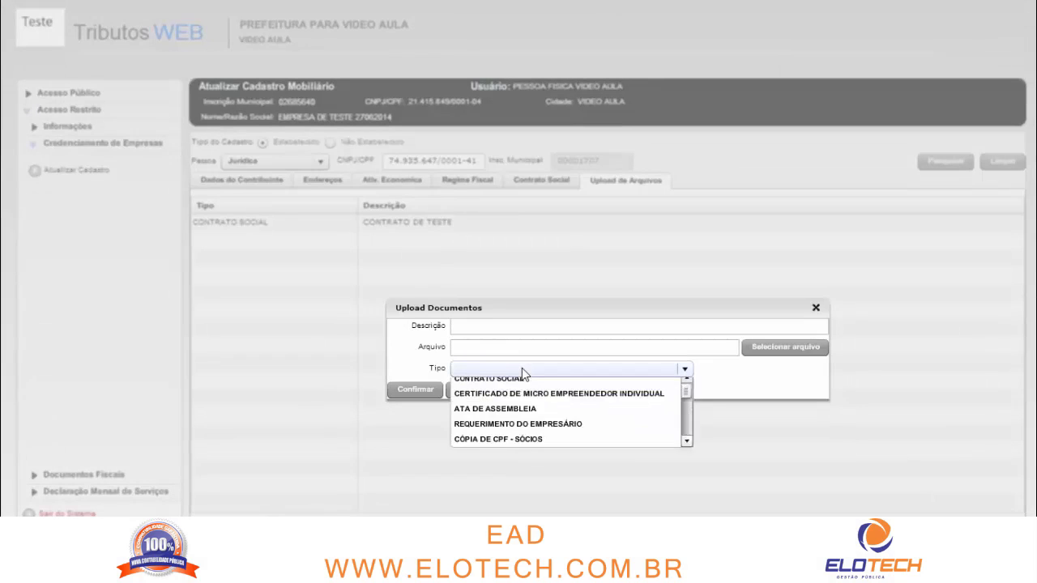
scroll(531, 400, down, 1)
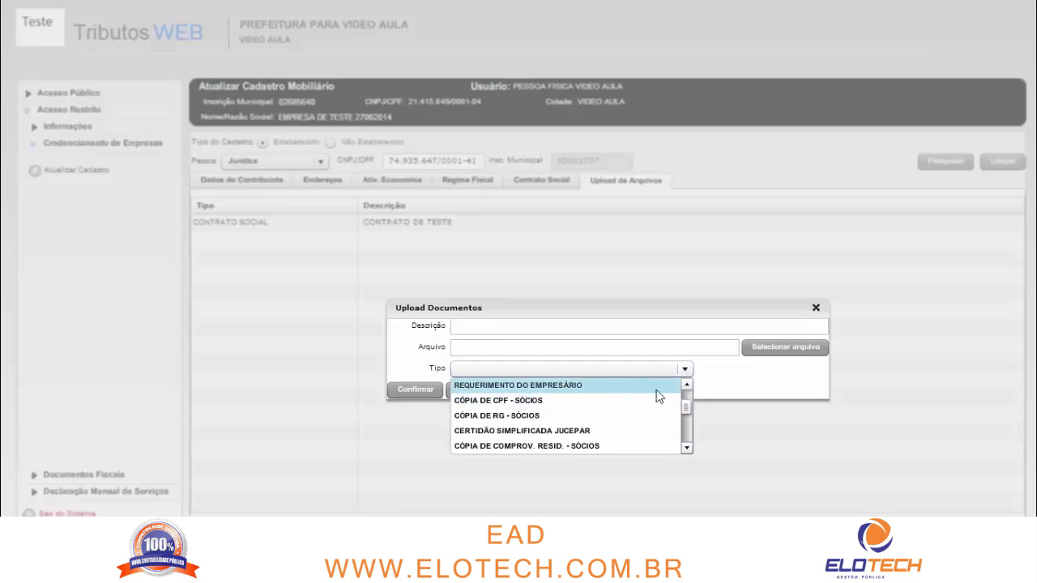
click(686, 385)
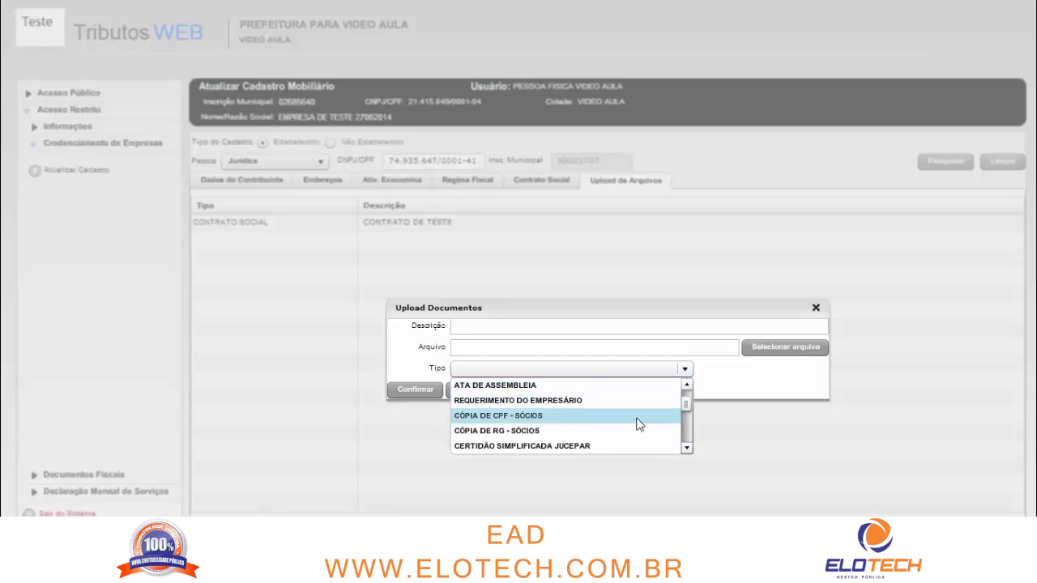
click(686, 448)
click(686, 448)
click(687, 448)
click(686, 448)
click(815, 308)
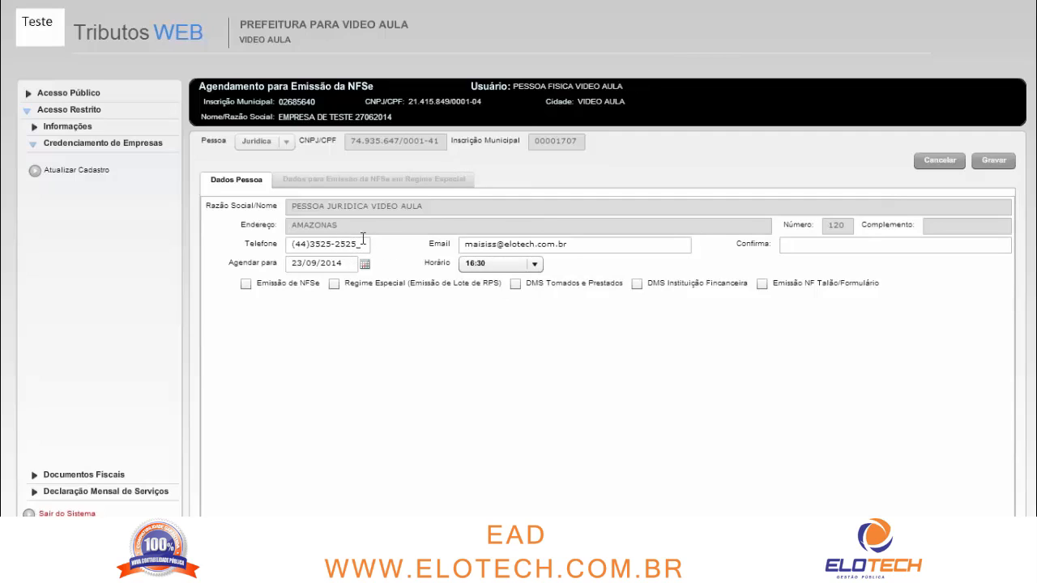
Copy the contact e-mail into the confirmation field and reschedule the NFSe for 24/09/2014
click(558, 244)
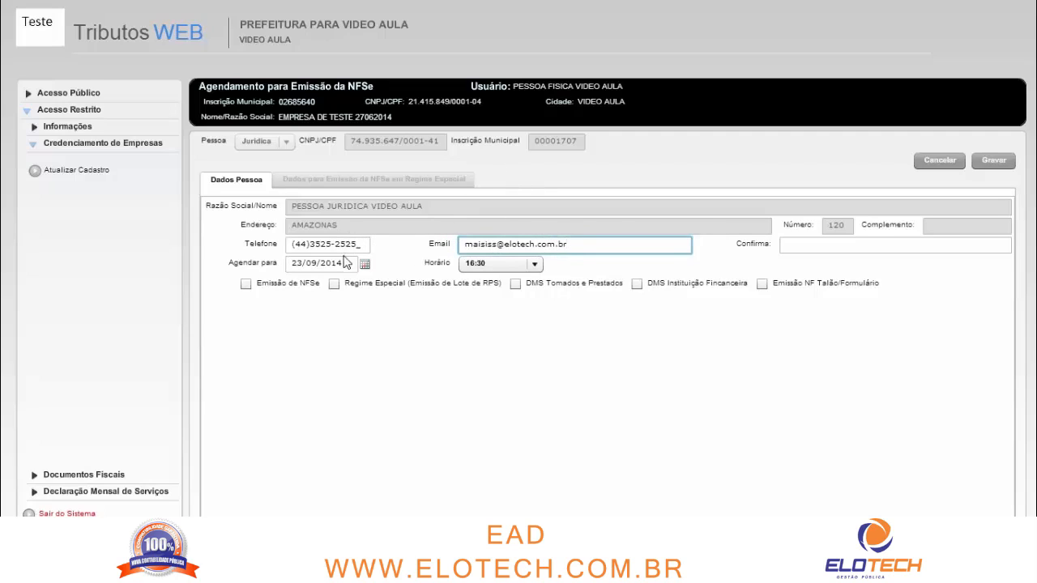
click(299, 245)
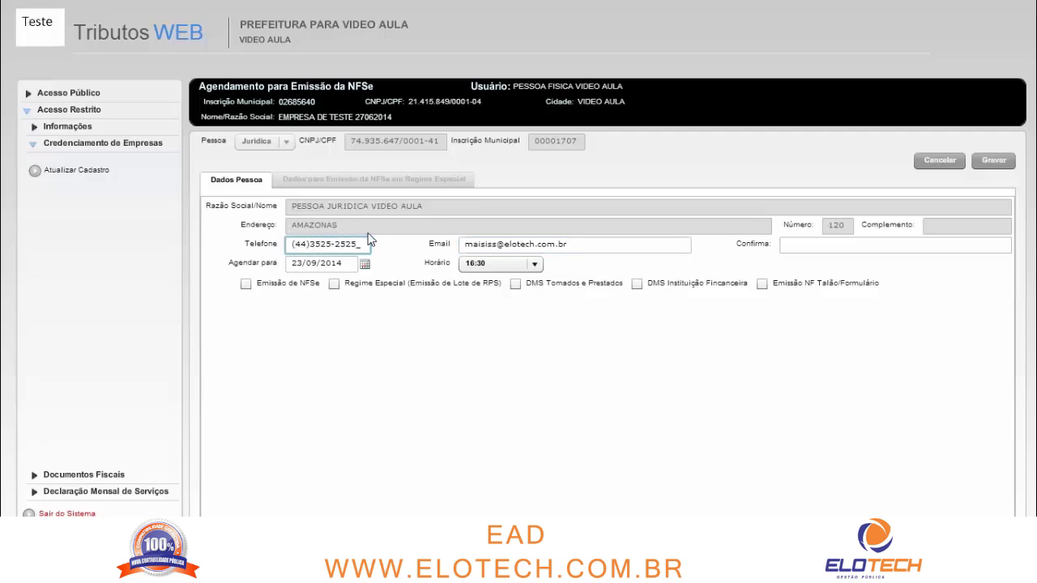
click(597, 244)
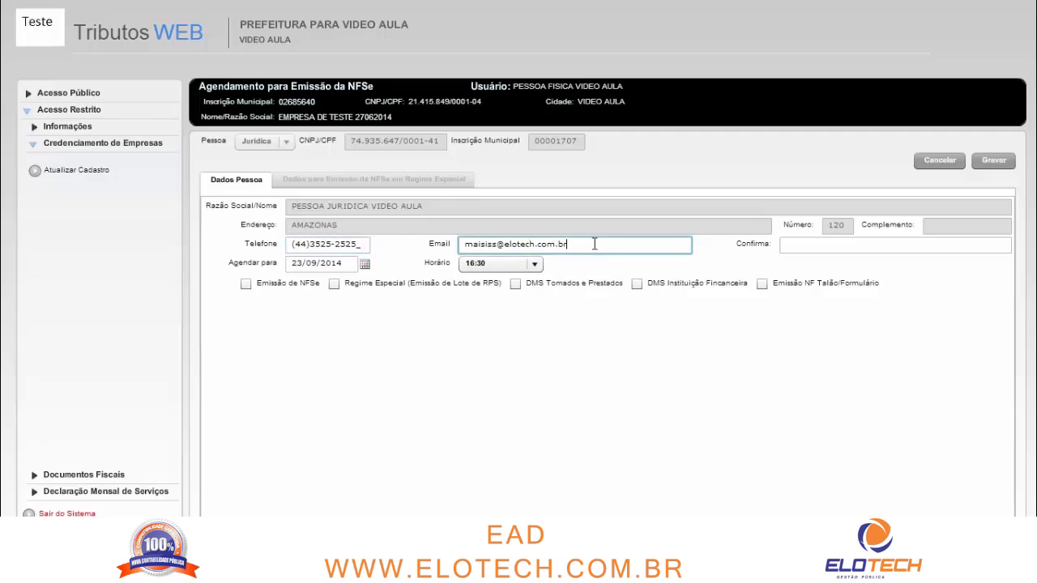
drag(597, 244, 415, 243)
key(ctrl+c)
click(876, 252)
key(ctrl+v)
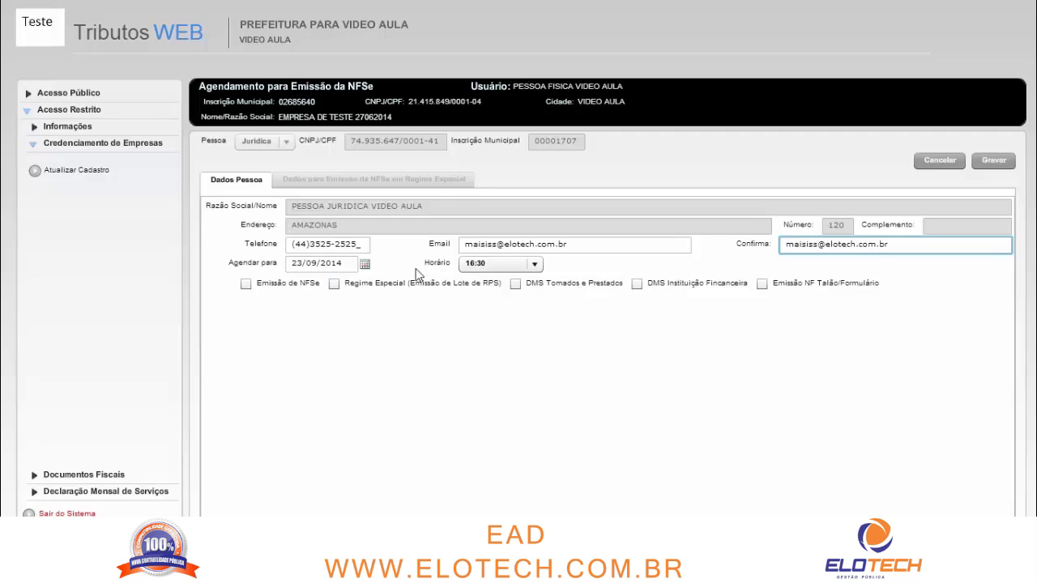
click(365, 265)
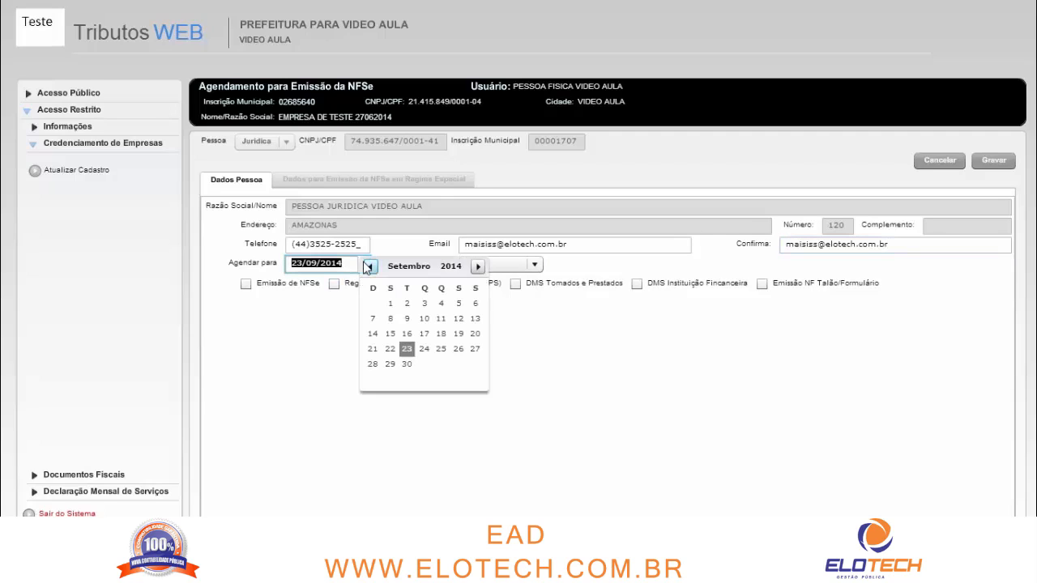
click(423, 350)
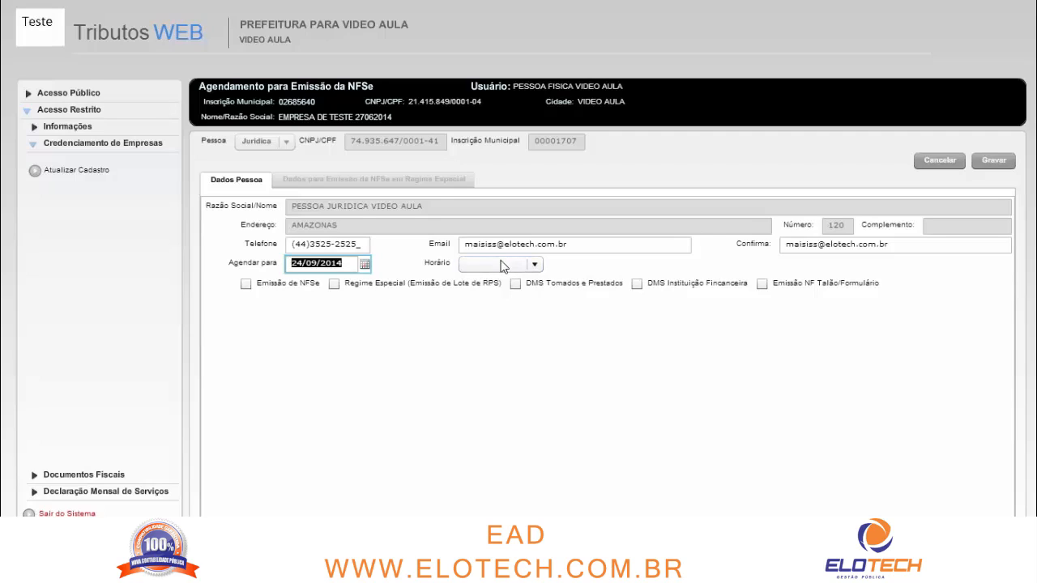
Set the appointment to 08:30 and request DMS Tomados e Prestados, Emissão de NFSe and Regime Especial
click(502, 265)
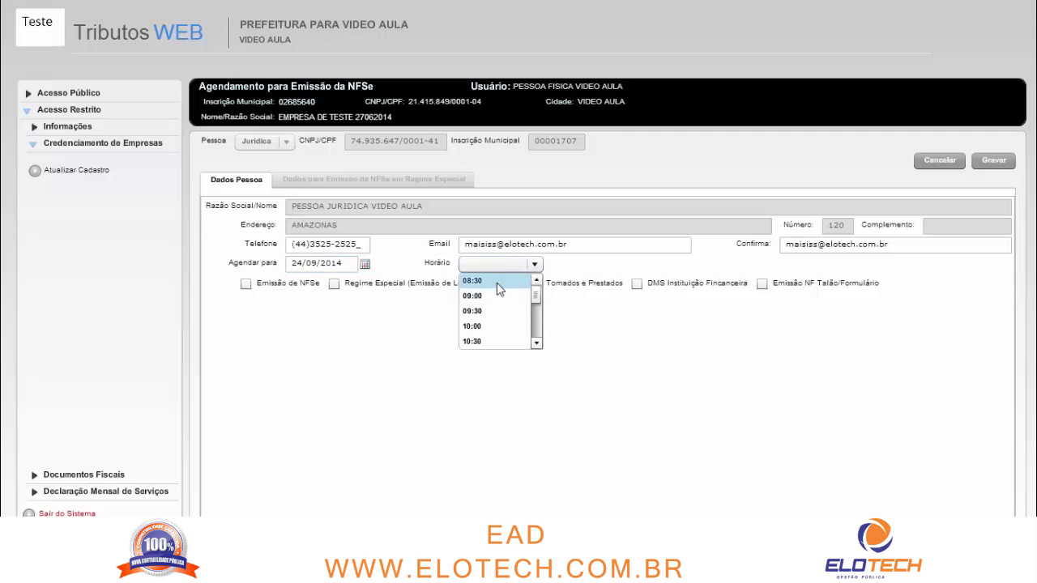
click(496, 281)
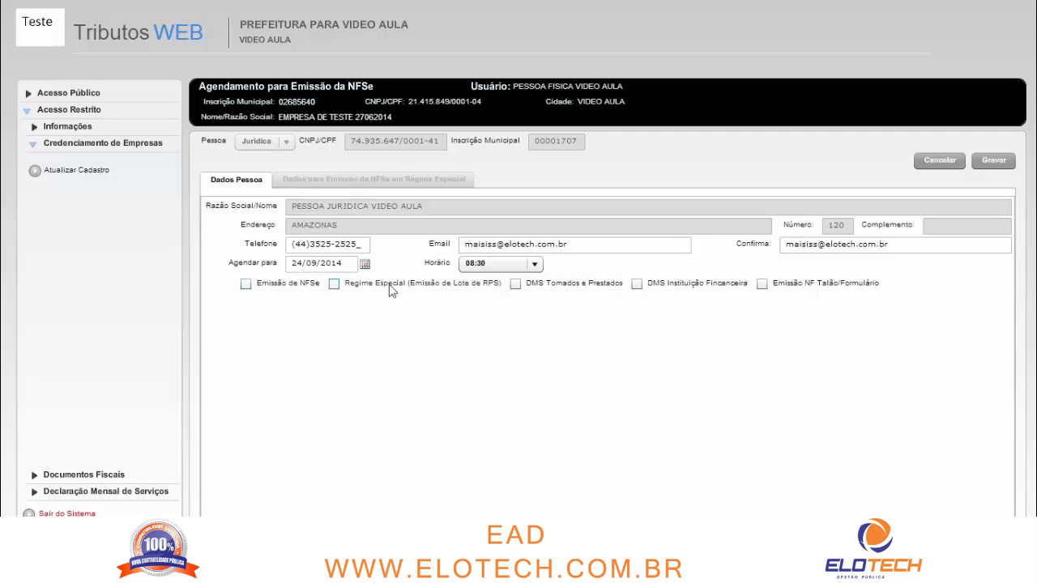
click(516, 284)
click(285, 291)
click(267, 284)
click(387, 291)
Bring up the Dados para Emissão da NFSe em Regime Especial tab and select the supplier's CNPJ/CPF field
click(362, 262)
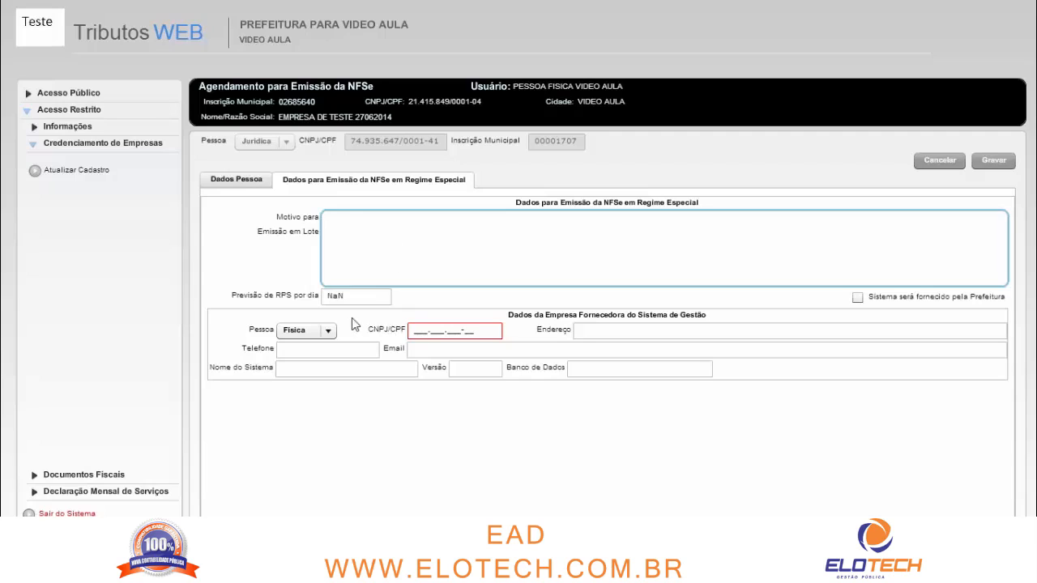
click(467, 332)
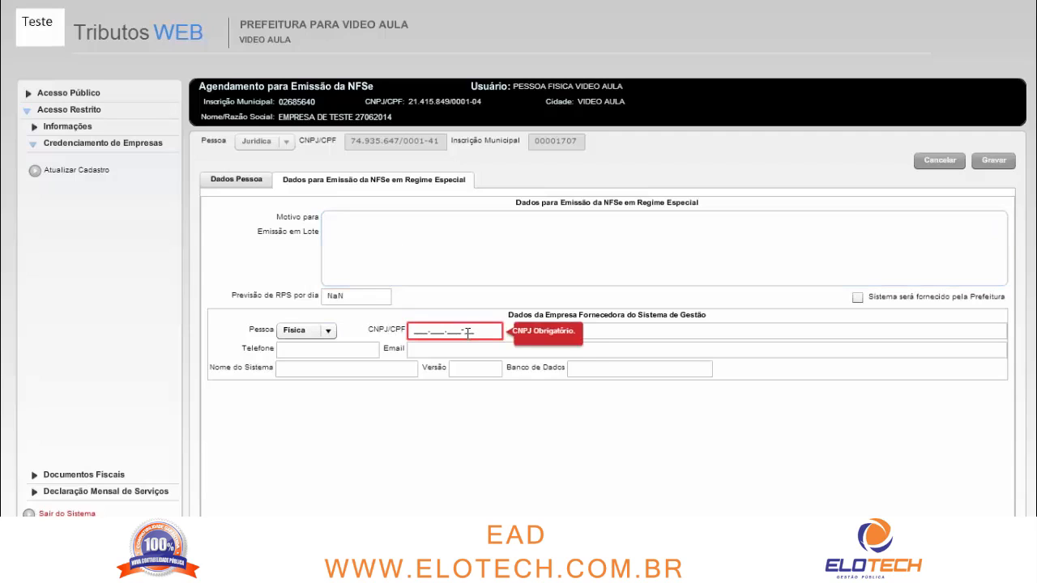
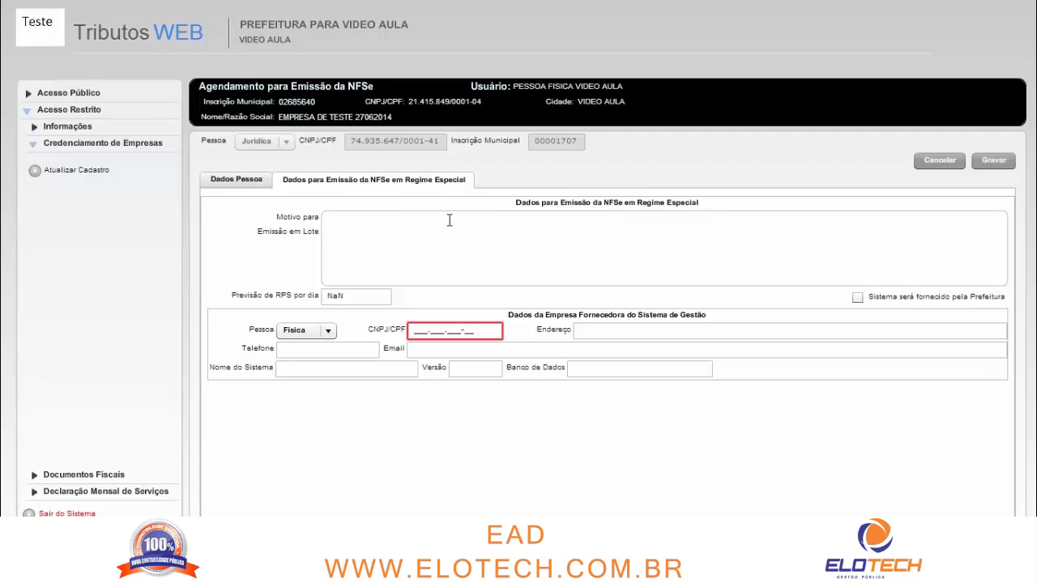
On the Dados Pessoa tab, uncheck Regime Especial (Emissão de Lote de RPS)
click(236, 180)
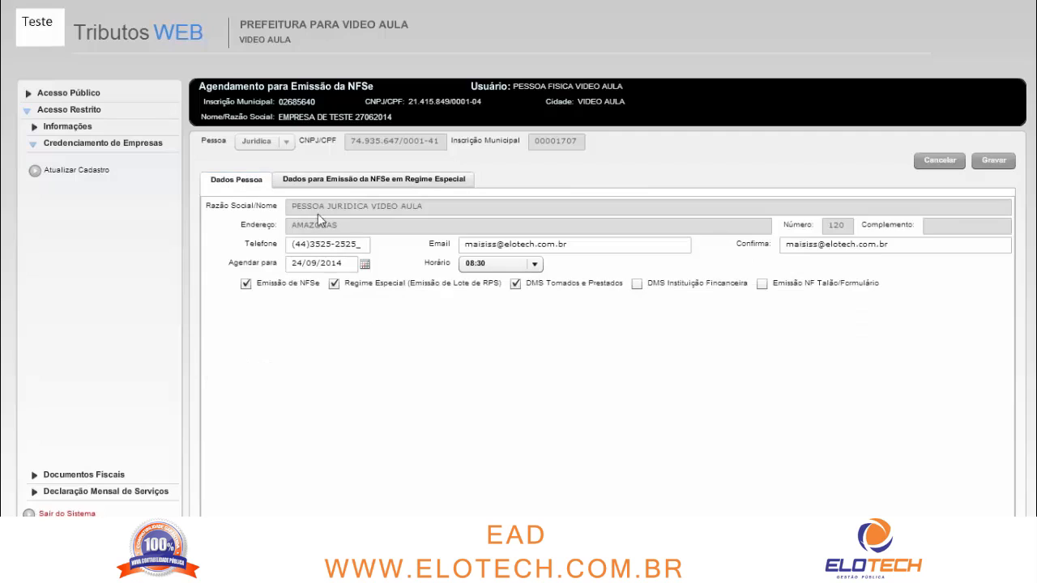
click(386, 287)
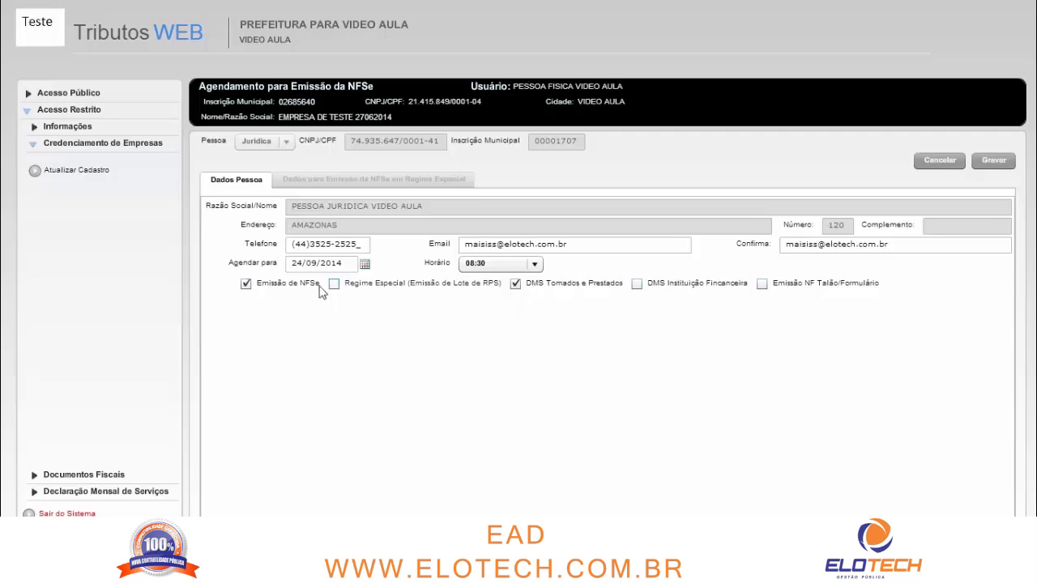
Leave Emissão de NFSe checked with Emissão NF Talão/Formulário off, and save the appointment with Gravar
click(273, 288)
click(812, 289)
click(761, 283)
click(307, 284)
click(989, 159)
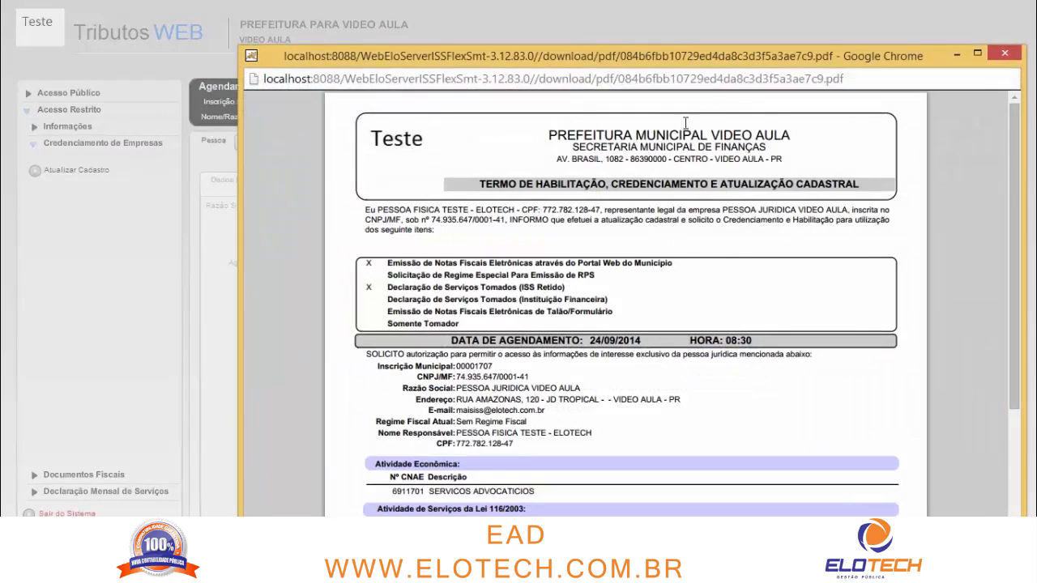
Maximize and scroll through the Termo de Habilitação PDF, then close it
double_click(733, 59)
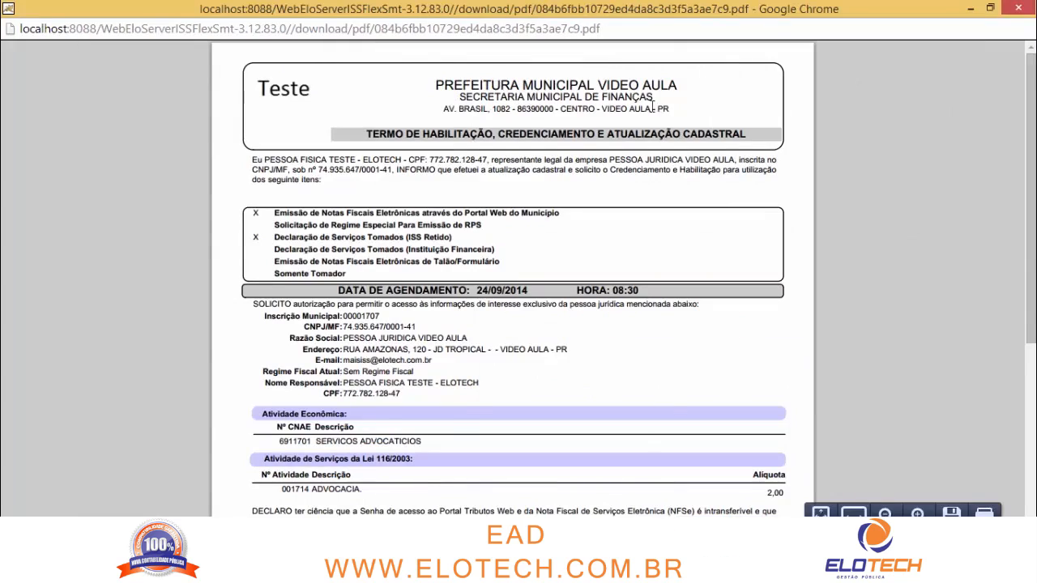
scroll(468, 247, down, 4)
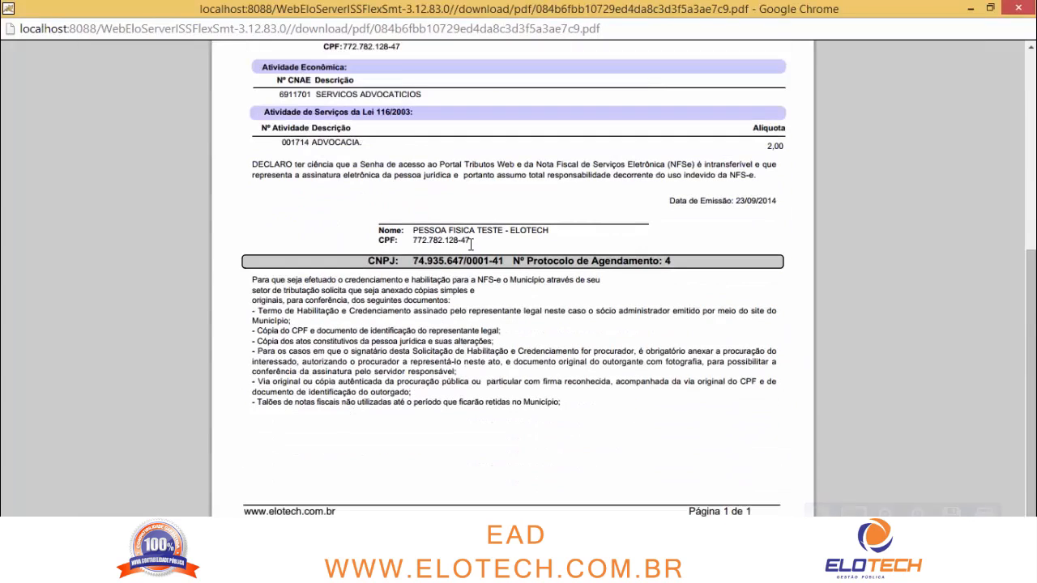
scroll(464, 255, up, 4)
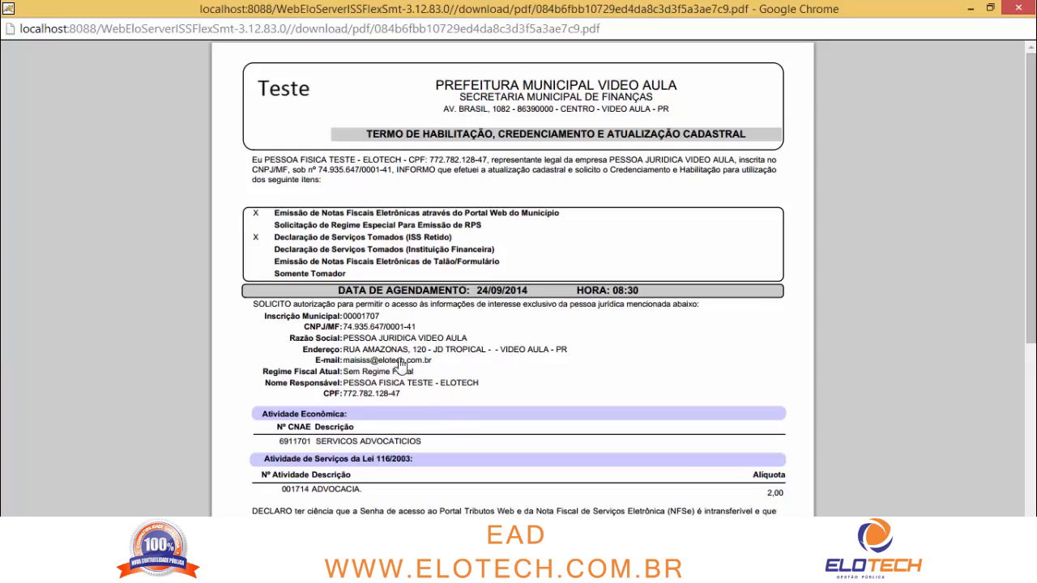
scroll(424, 320, down, 4)
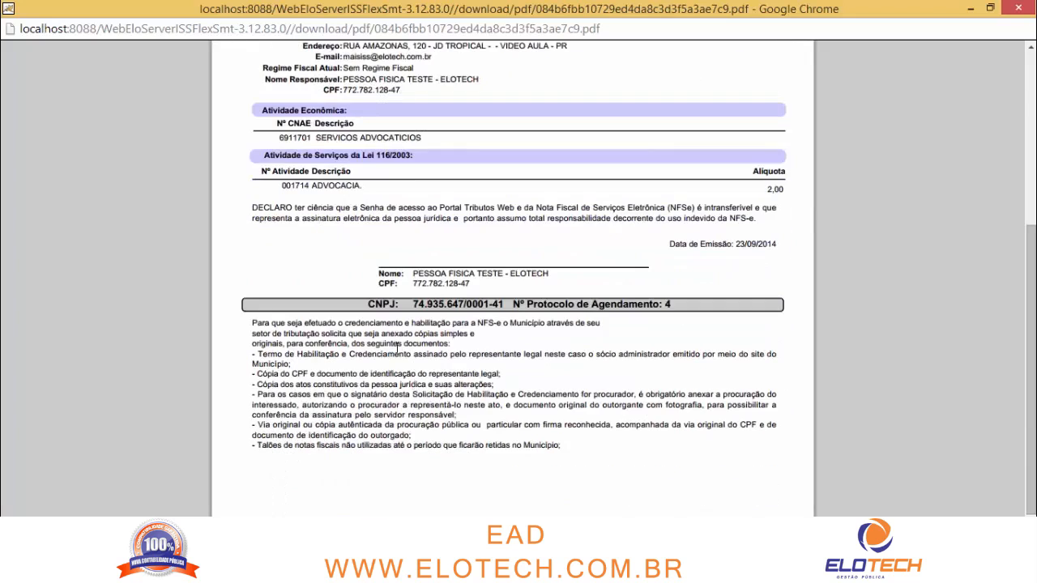
scroll(403, 195, up, 4)
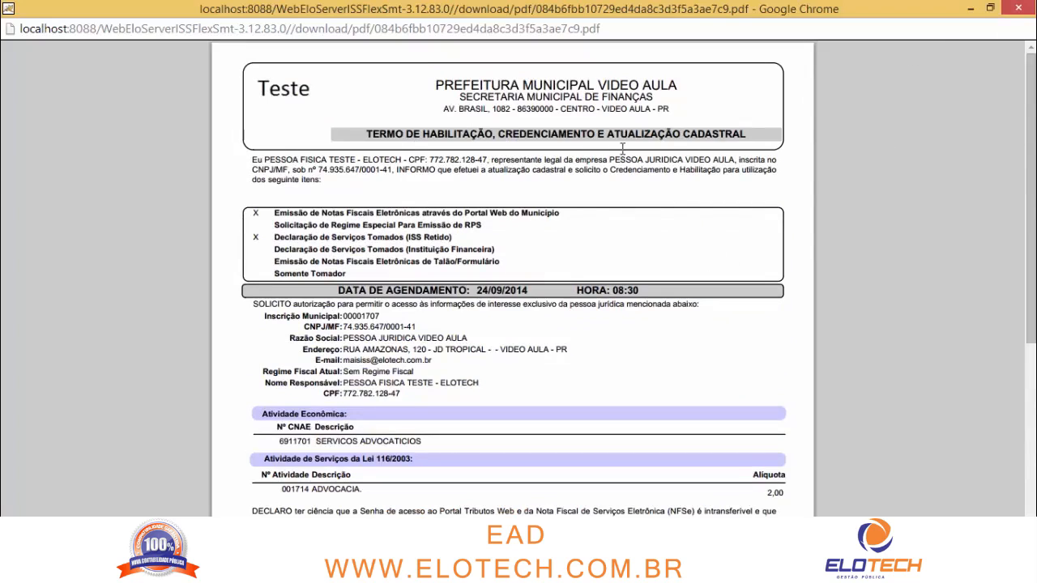
click(1013, 8)
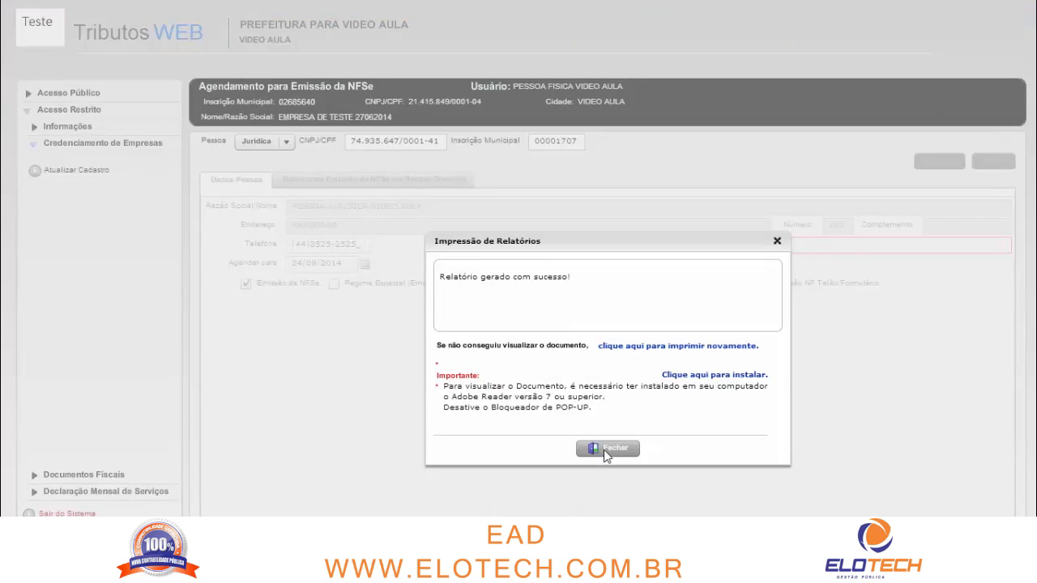
Dismiss the Impressão de Relatórios message and go to Atualizar Cadastro
click(603, 448)
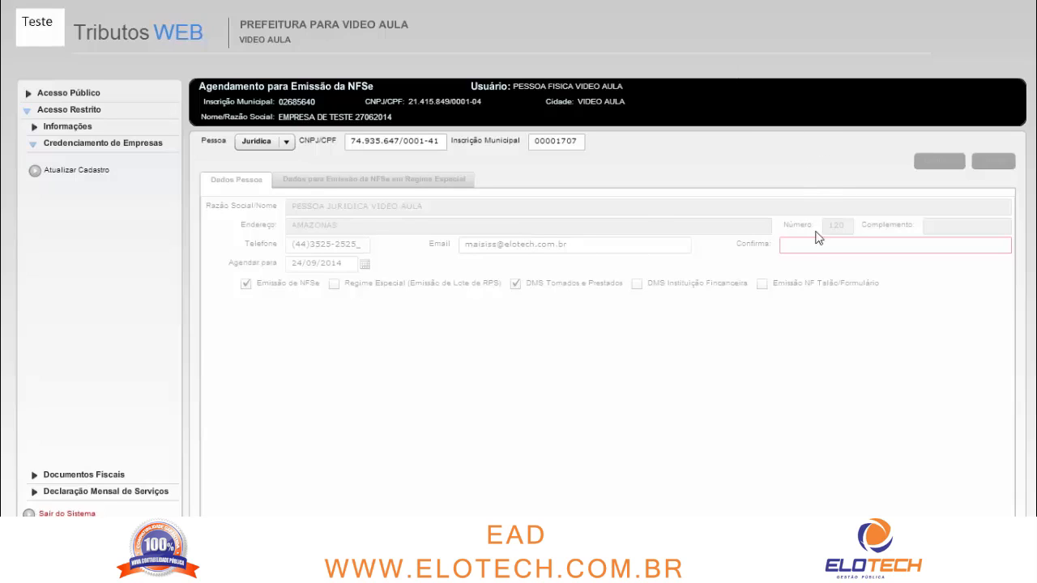
click(118, 172)
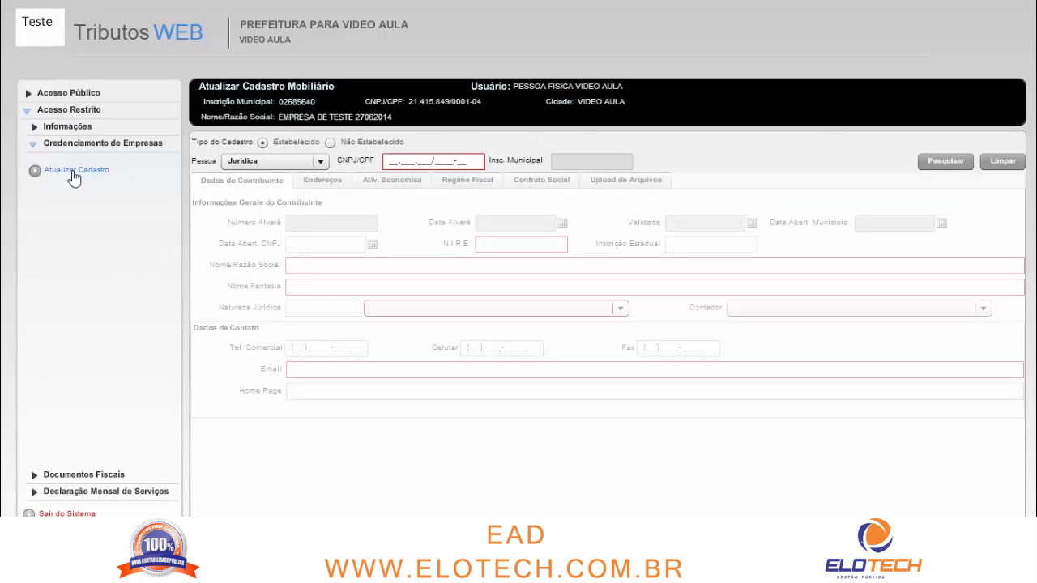
click(422, 158)
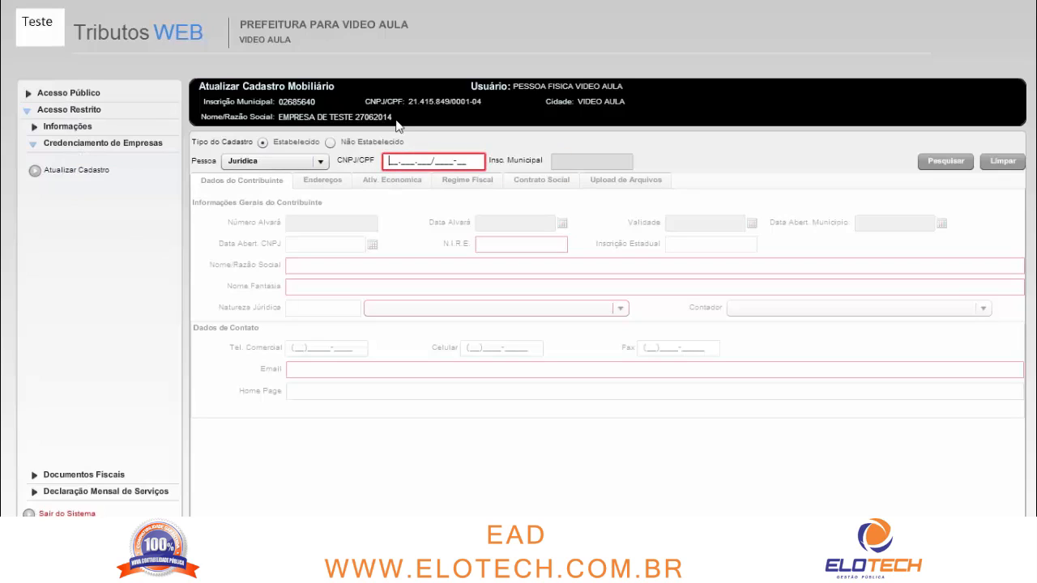
click(941, 162)
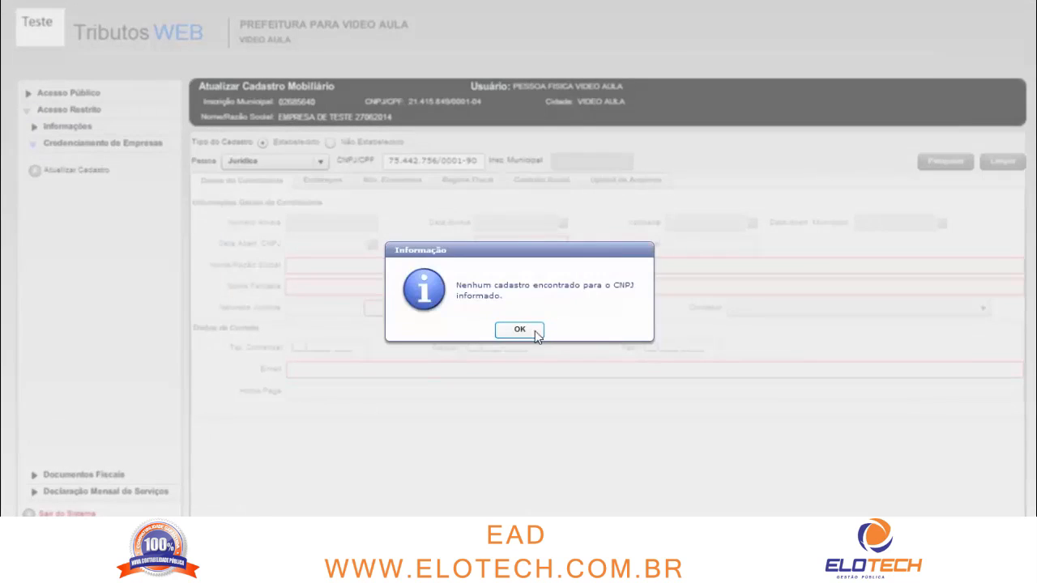
click(528, 330)
click(399, 165)
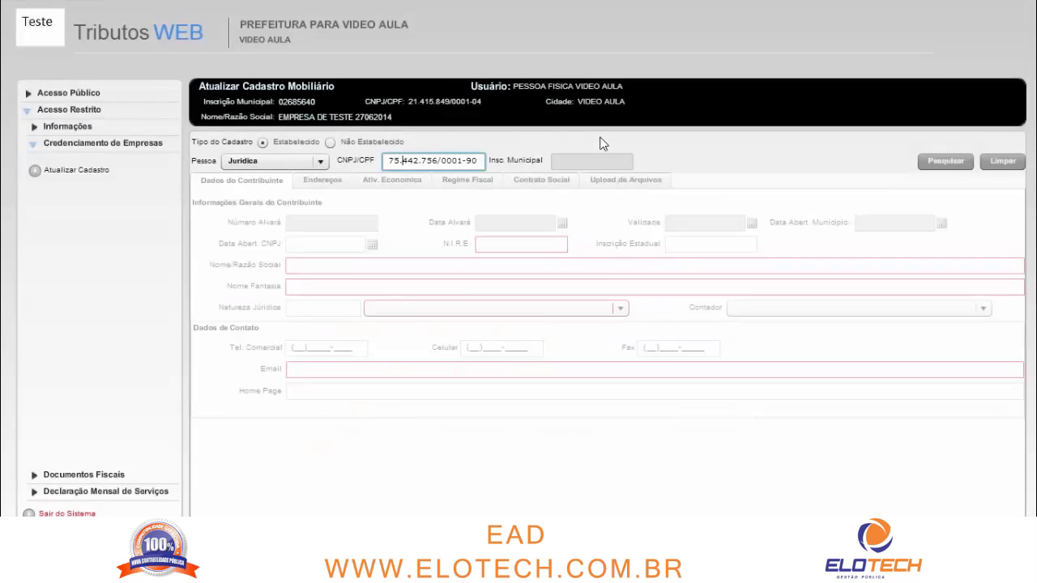
key(Delete)
key(Delete)
key(Delete)
key(BackSpace)
key(BackSpace)
key(BackSpace)
key(BackSpace)
key(BackSpace)
key(BackSpace)
key(BackSpace)
key(BackSpace)
key(BackSpace)
key(BackSpace)
key(BackSpace)
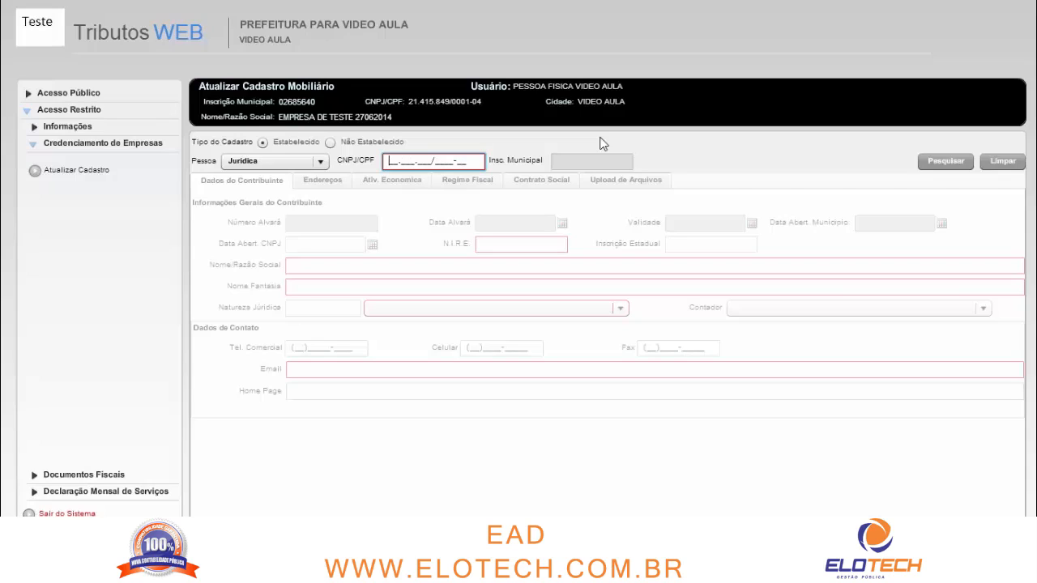
Search the corrected CNPJ and load the PESSOA JURIDICA VIDEO AULA registration
click(932, 163)
click(411, 278)
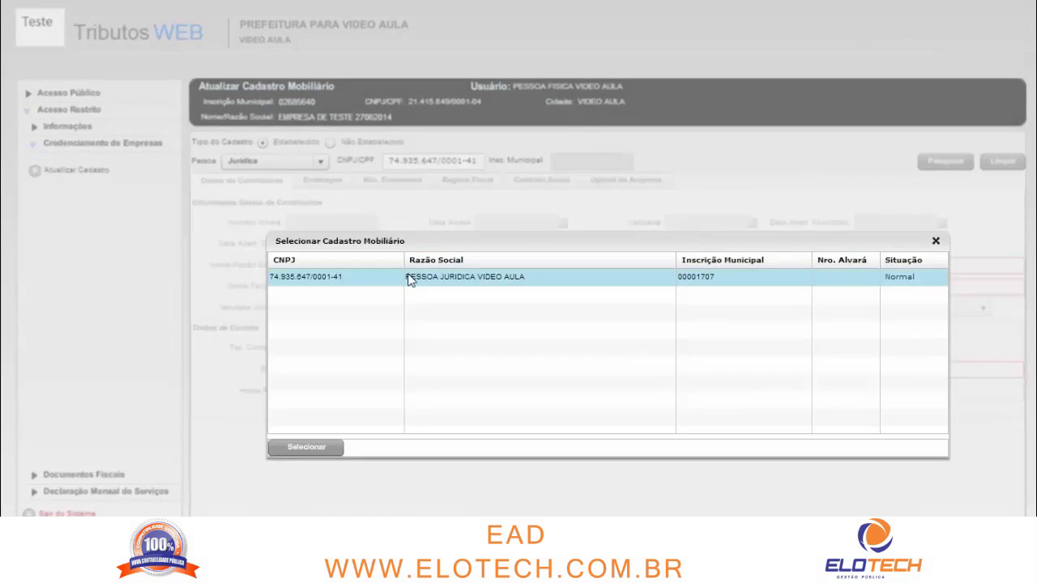
double_click(410, 278)
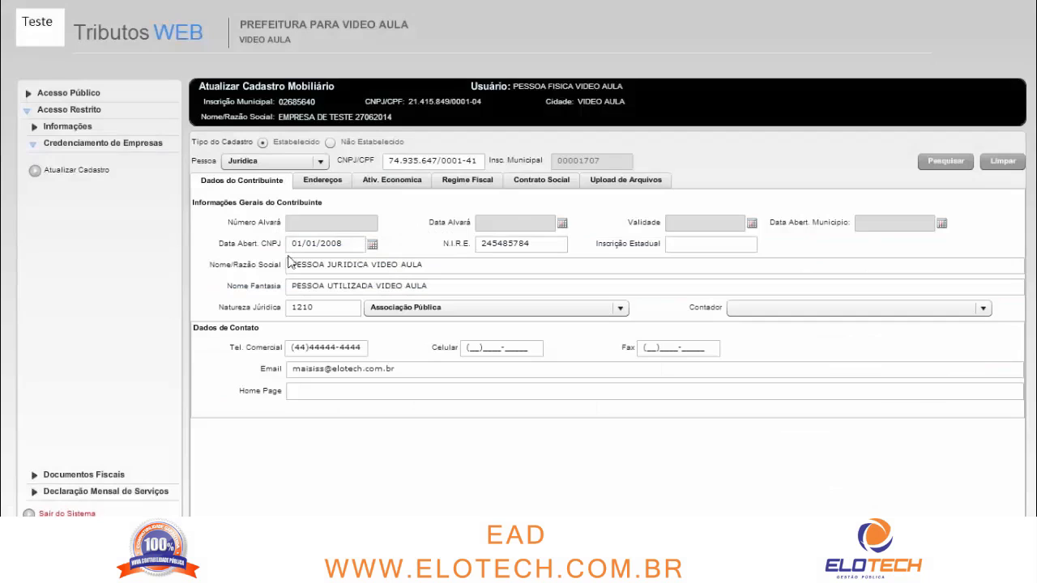
click(539, 243)
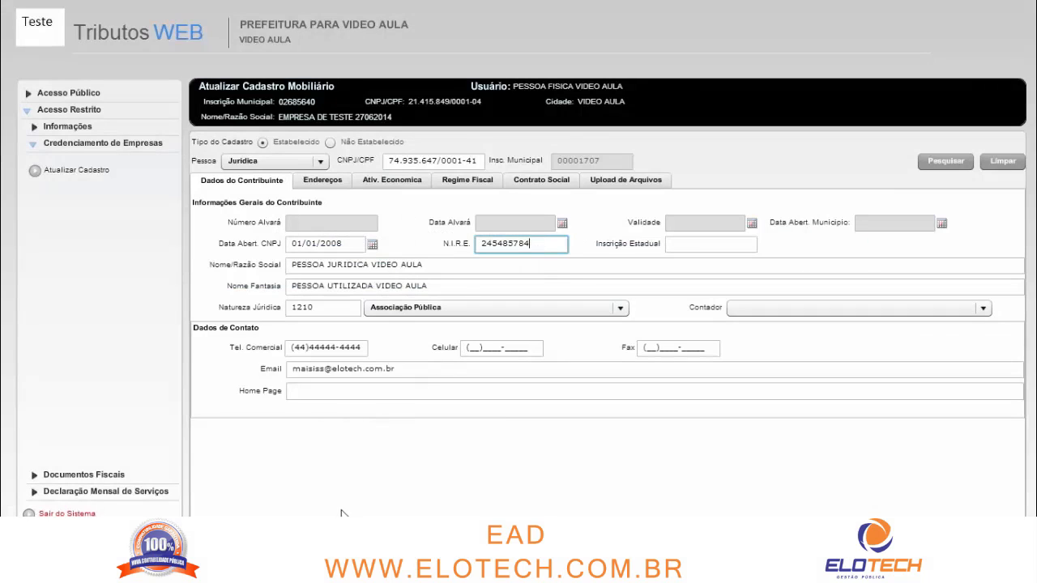
click(322, 180)
click(392, 180)
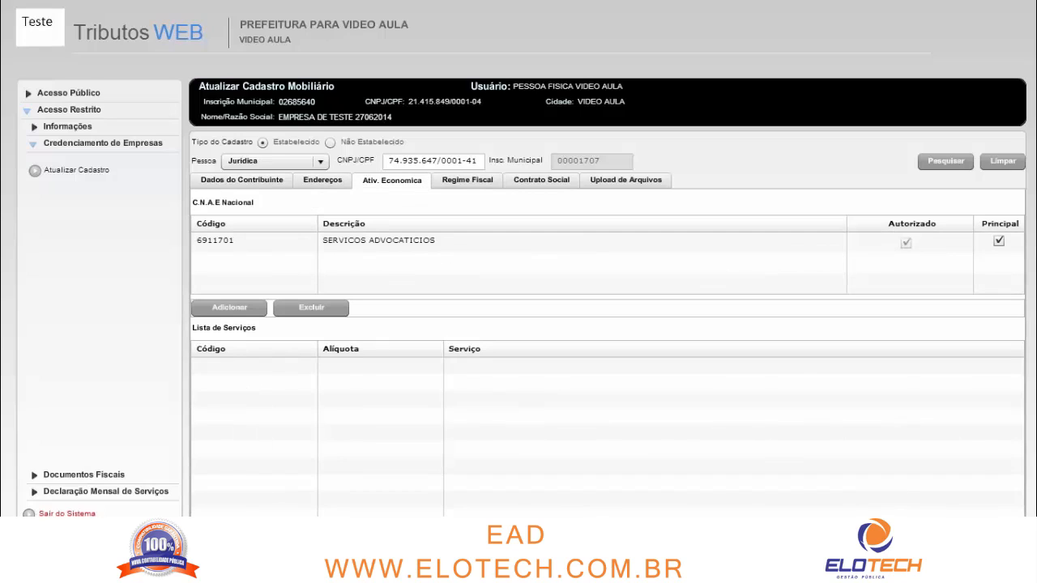
click(468, 180)
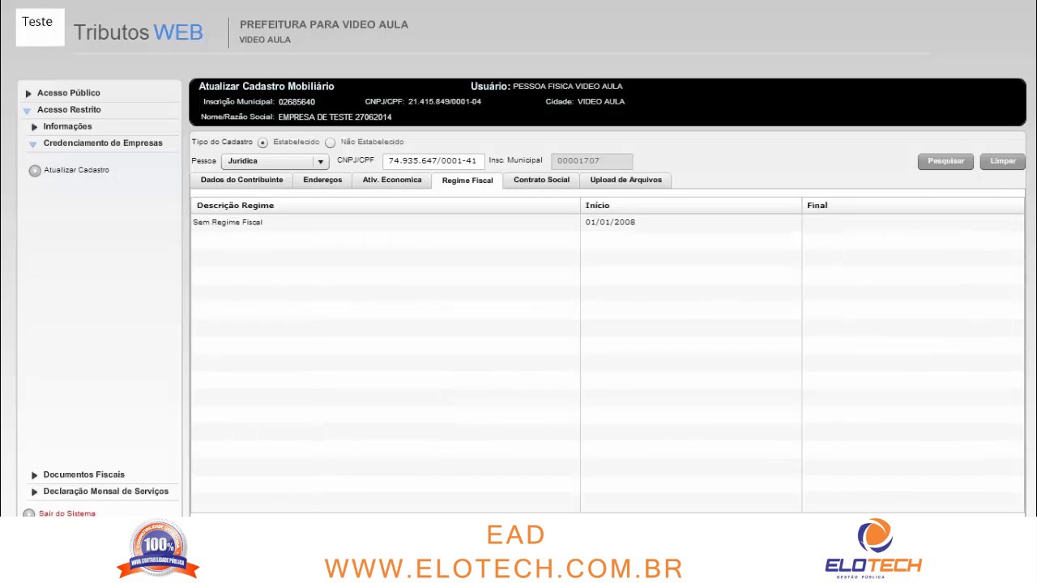
click(392, 180)
click(364, 238)
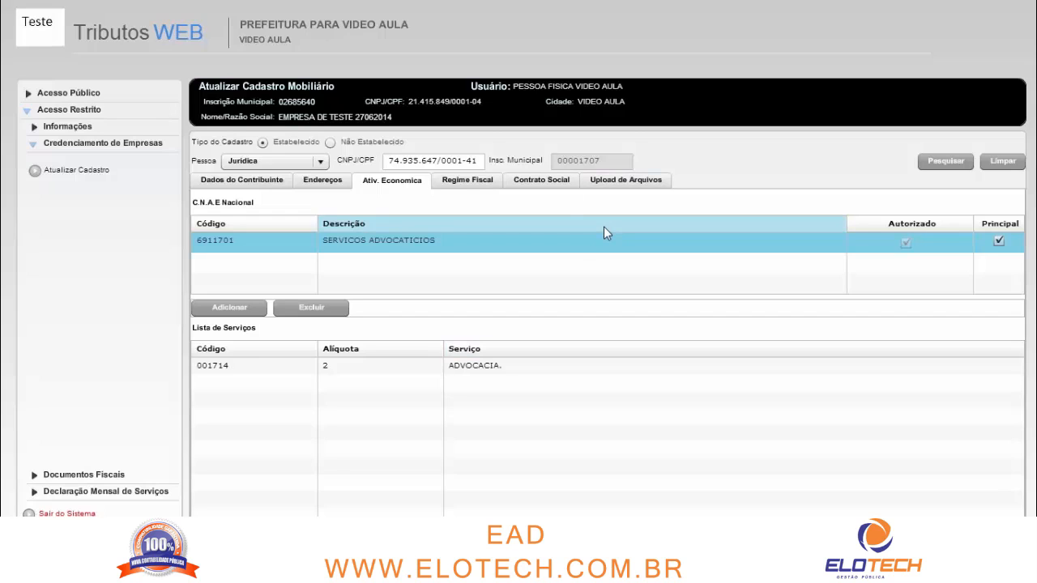
click(254, 312)
Search CNAE descriptions for CONSULTORIA and add 7319004 CONSULTORIA EM PUBLICIDADE
click(371, 198)
text(CNAE)
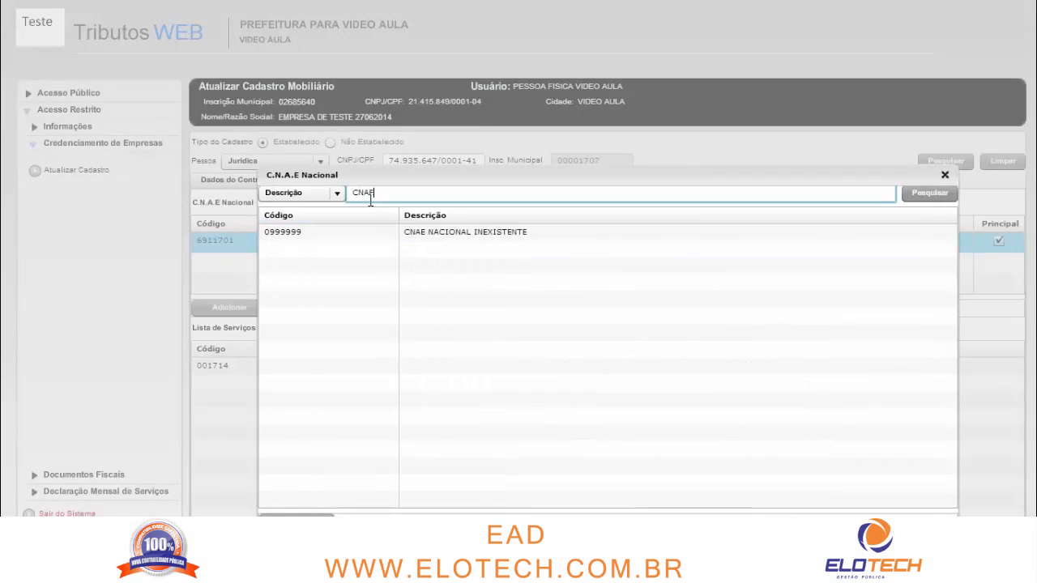
key(BackSpace)
key(BackSpace)
key(BackSpace)
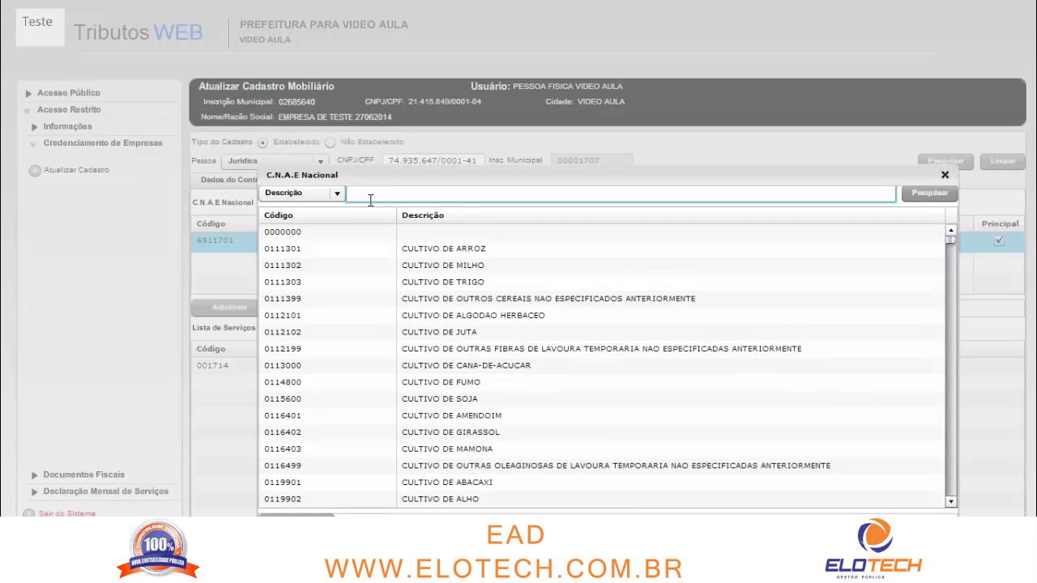
text(CONSULTORIA)
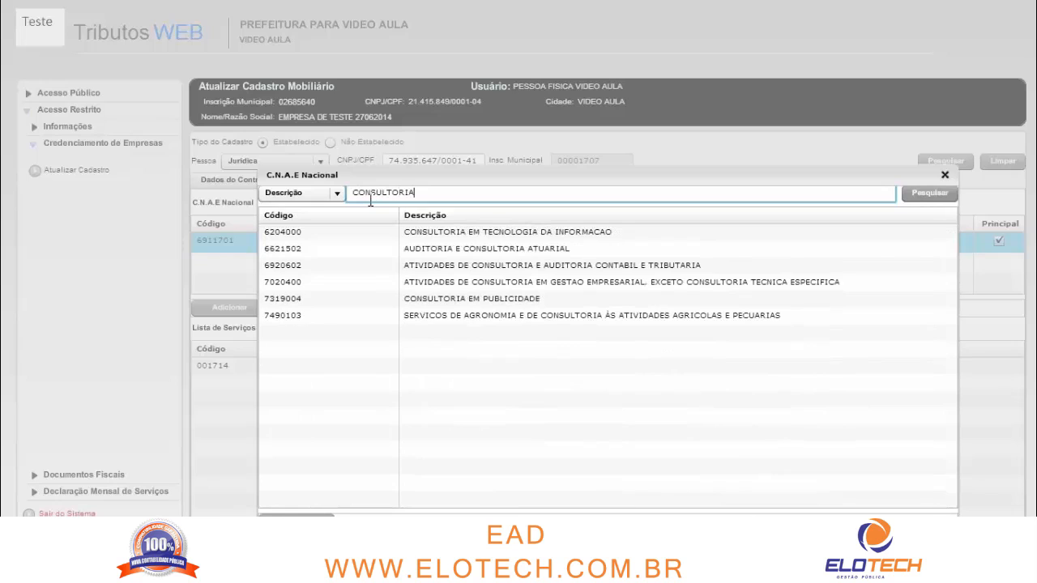
double_click(473, 301)
Compare services of CNAEs 7319004 and 6911701, then review Regime Fiscal, Contrato Social and Upload de Arquivos
click(399, 259)
click(401, 242)
click(402, 256)
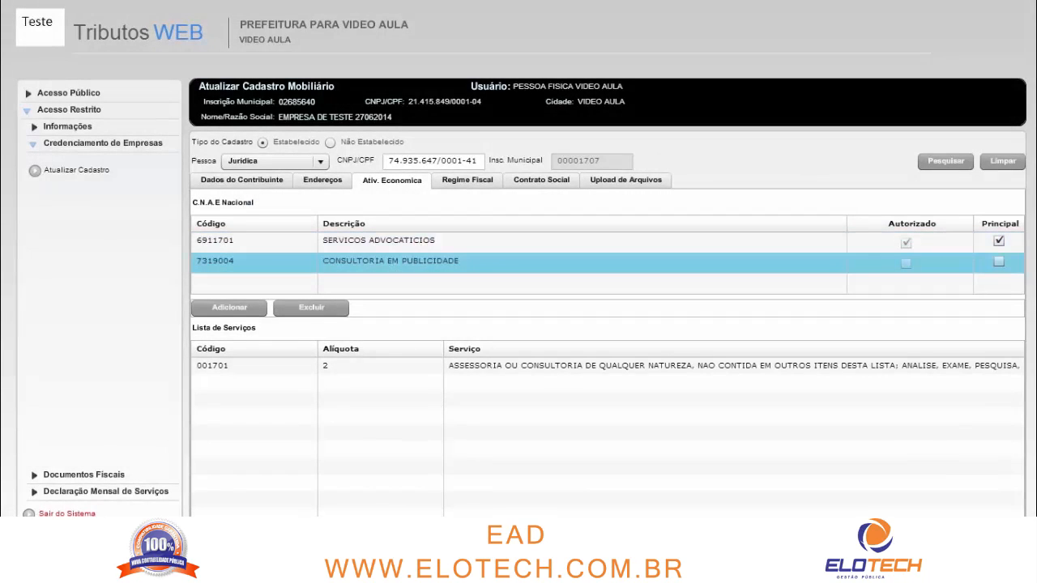
click(467, 181)
click(542, 181)
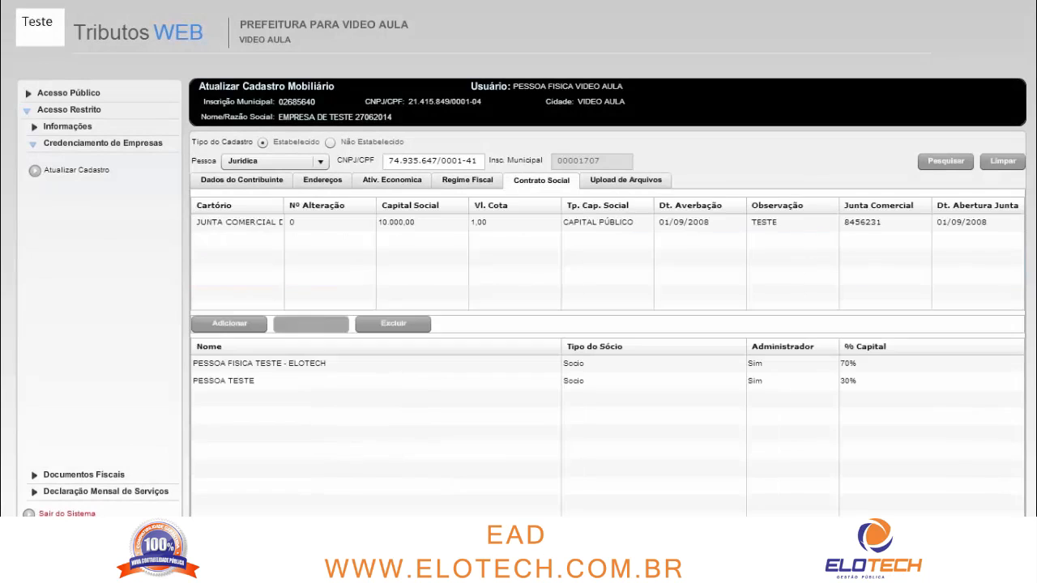
click(626, 181)
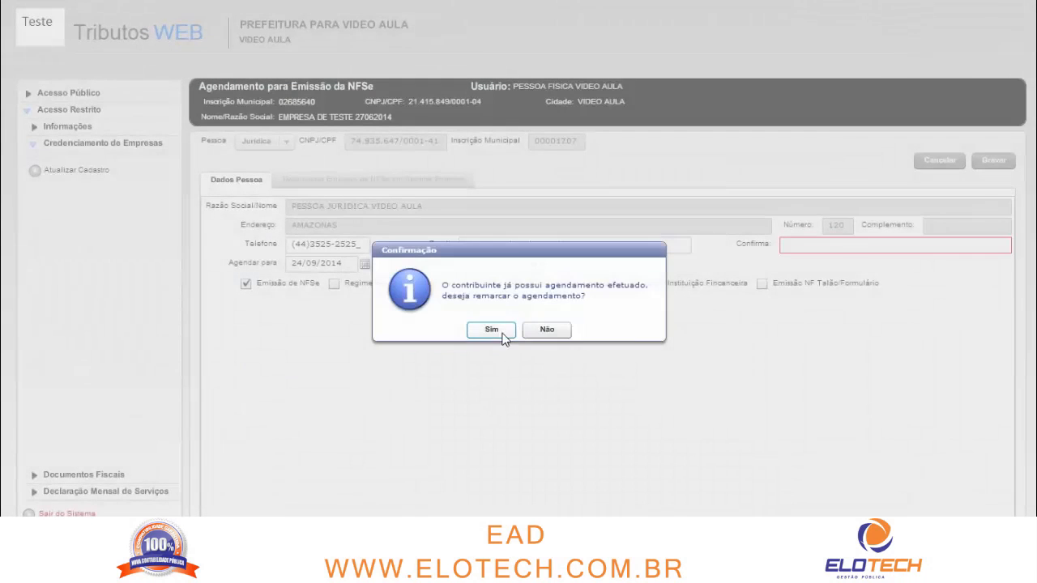
Agree to reschedule and set the appointment to 24/09/2014 at 09:30
click(501, 333)
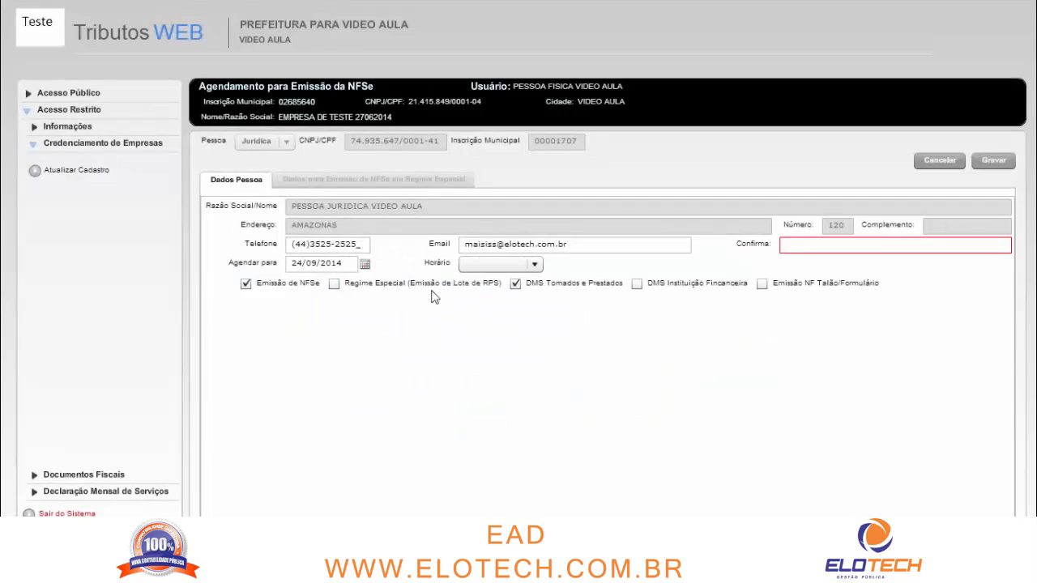
click(364, 264)
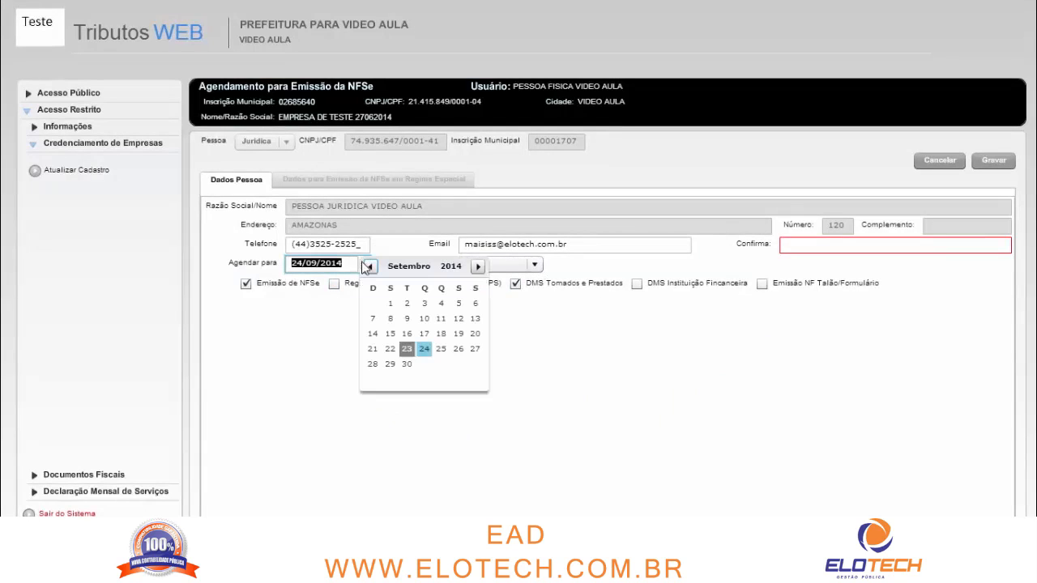
click(425, 350)
click(511, 265)
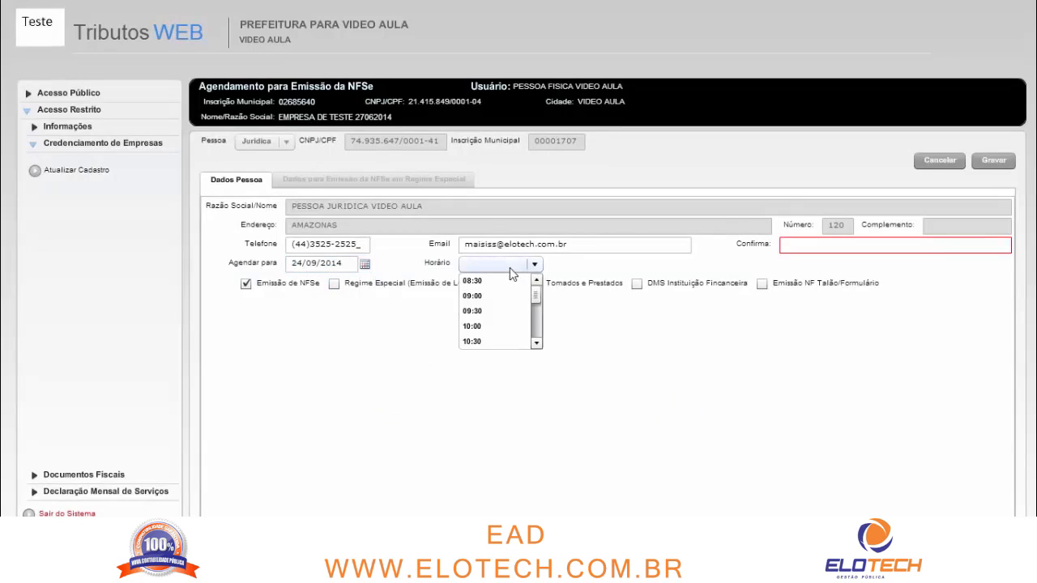
click(509, 312)
Copy the contact e-mail into the e-mail confirmation field
drag(574, 245, 402, 247)
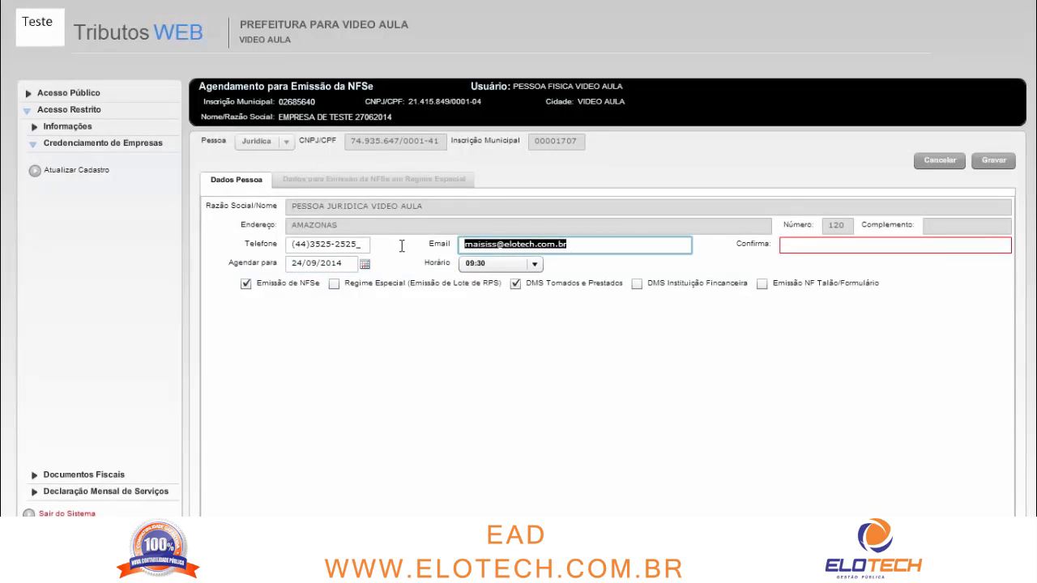
click(609, 243)
drag(590, 242, 401, 249)
key(ctrl+c)
click(833, 244)
key(ctrl+v)
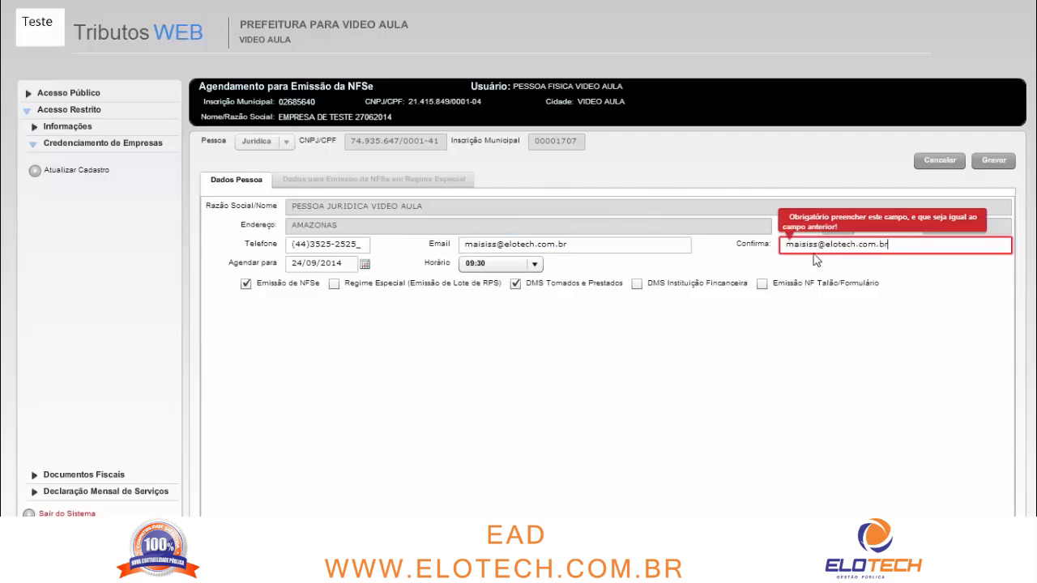
click(659, 321)
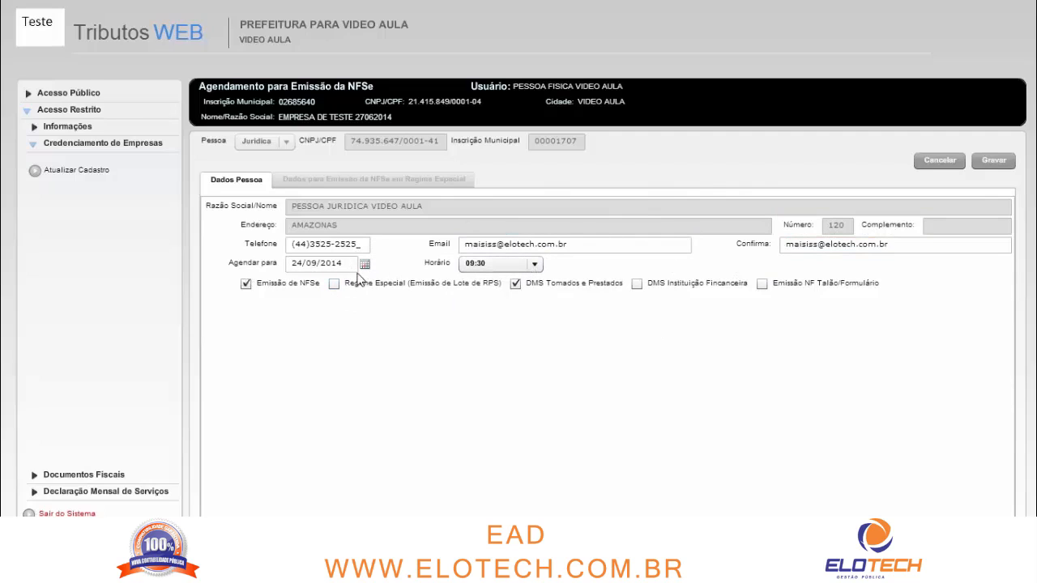
Save the rescheduled appointment, close the term PDF and dismiss the report dialog
click(992, 160)
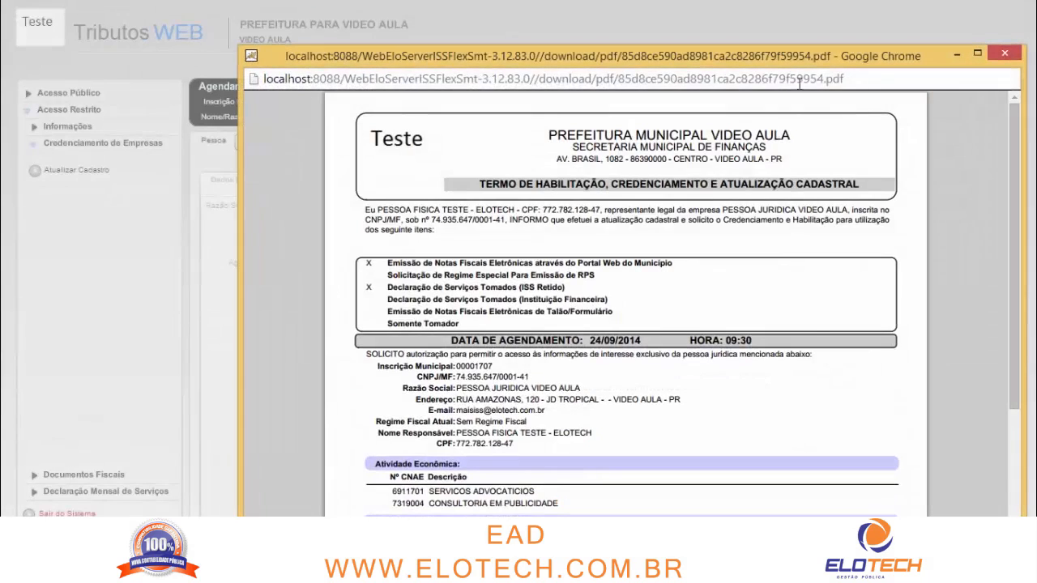
click(1003, 53)
click(602, 454)
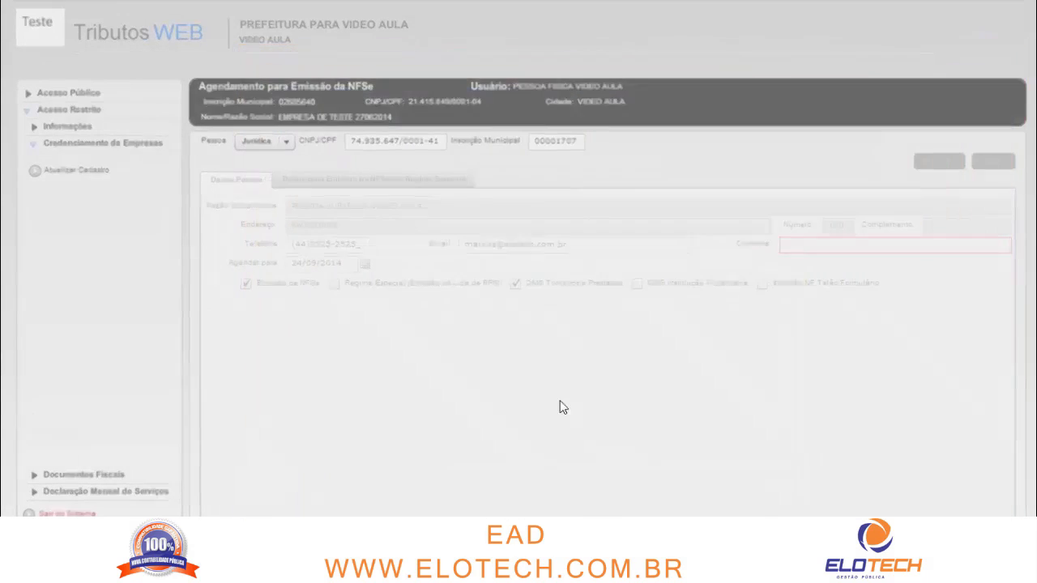